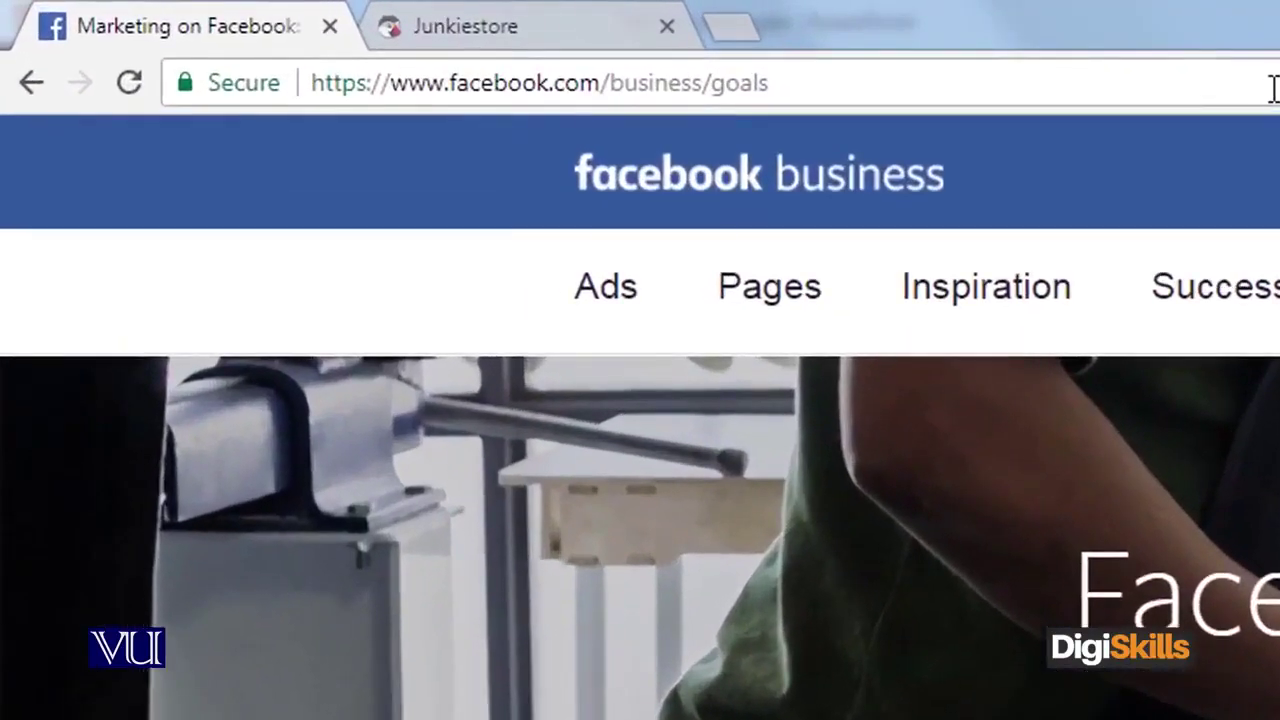
# Step: Go to facebook.com/business/products and start creating an ad in Ads Manager
pyautogui.click(540, 83)
pyautogui.click(769, 83)
pyautogui.press('BackSpace')
pyautogui.press('BackSpace')
pyautogui.press('BackSpace')
pyautogui.press('BackSpace')
pyautogui.press('BackSpace')
pyautogui.write('products')
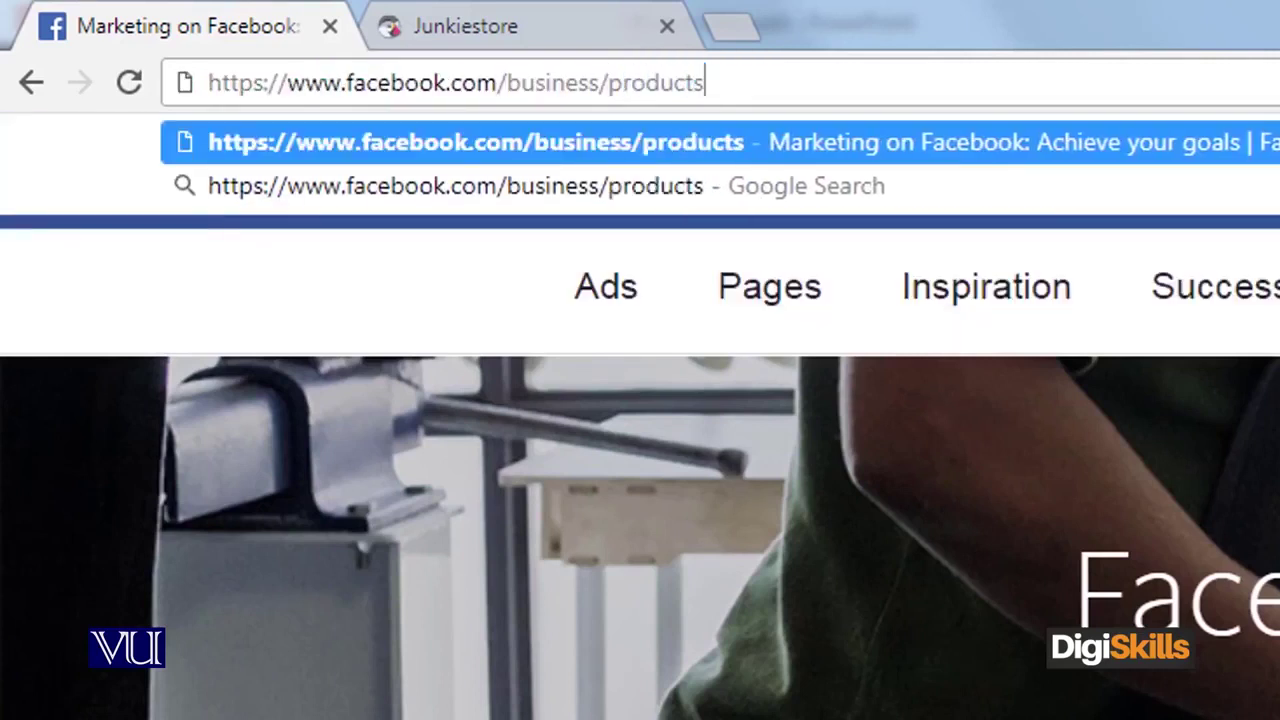
pyautogui.press('Return')
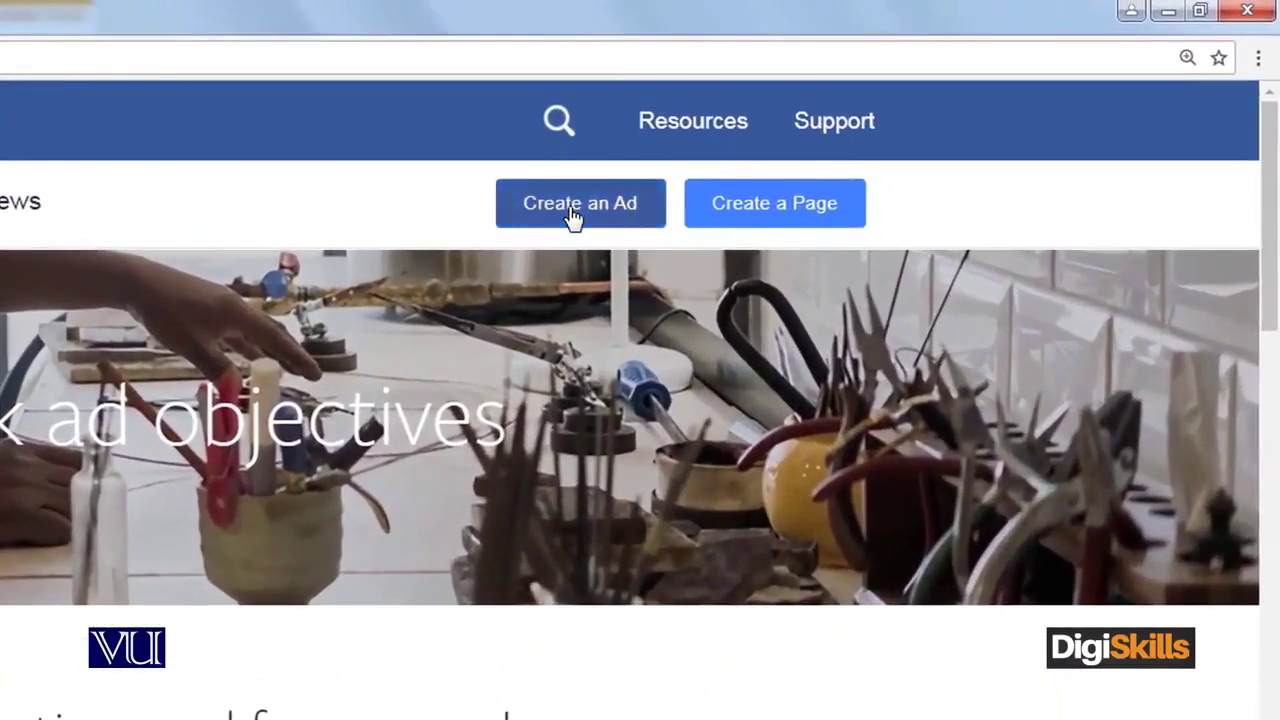
pyautogui.click(573, 217)
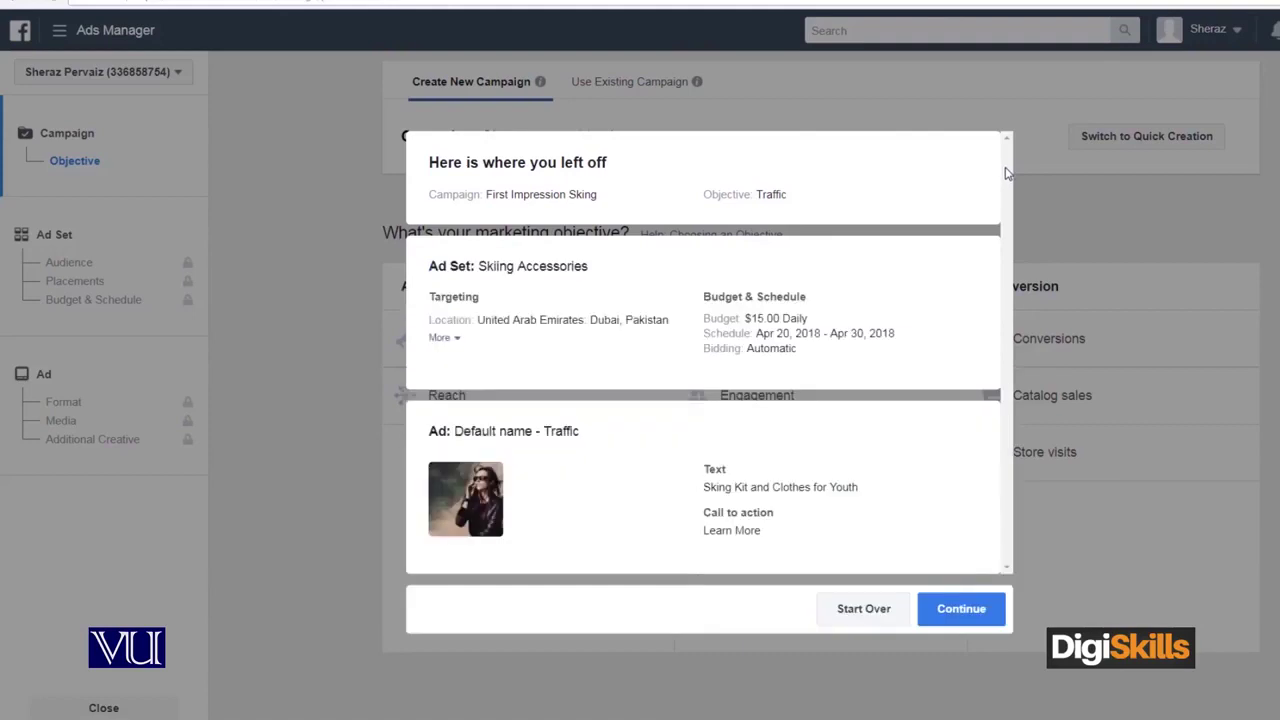
# Step: Start over instead of resuming the saved Traffic campaign draft
pyautogui.click(864, 609)
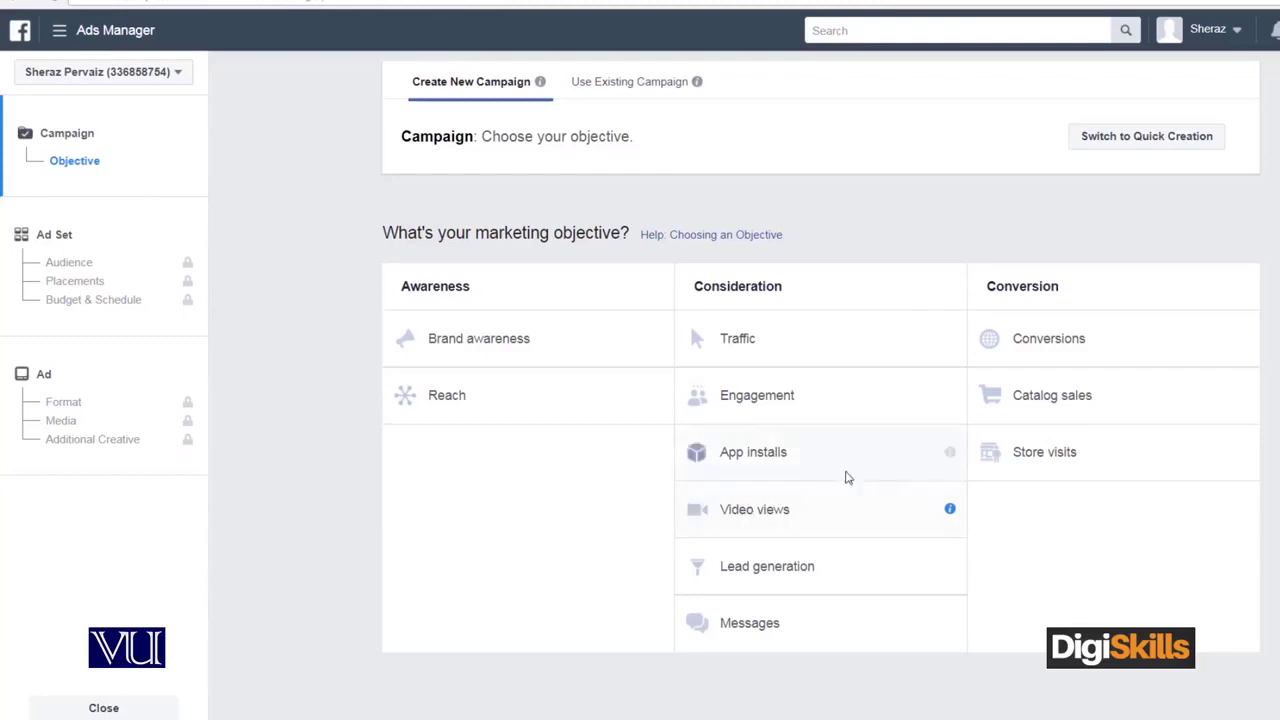
# Step: Pick the Brand awareness objective and replace the default campaign name with 'Mercedez Shiner'
pyautogui.click(490, 340)
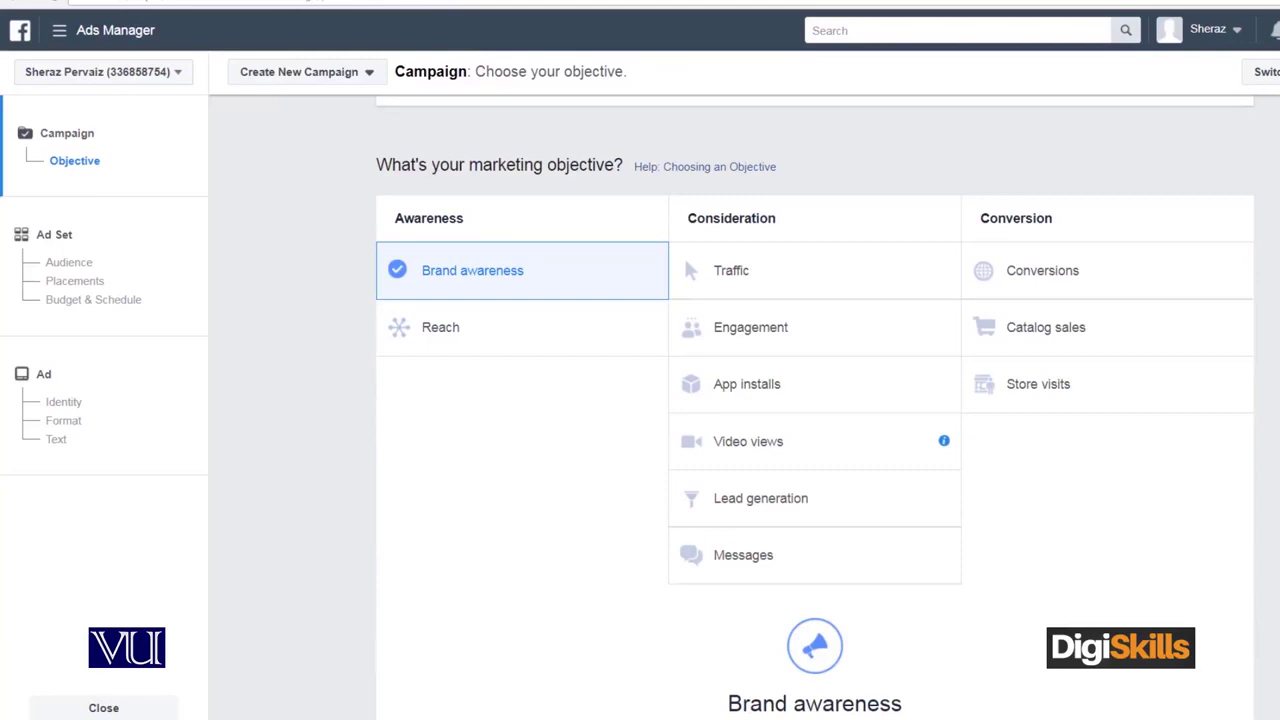
pyautogui.scroll(-2, 815, 408)
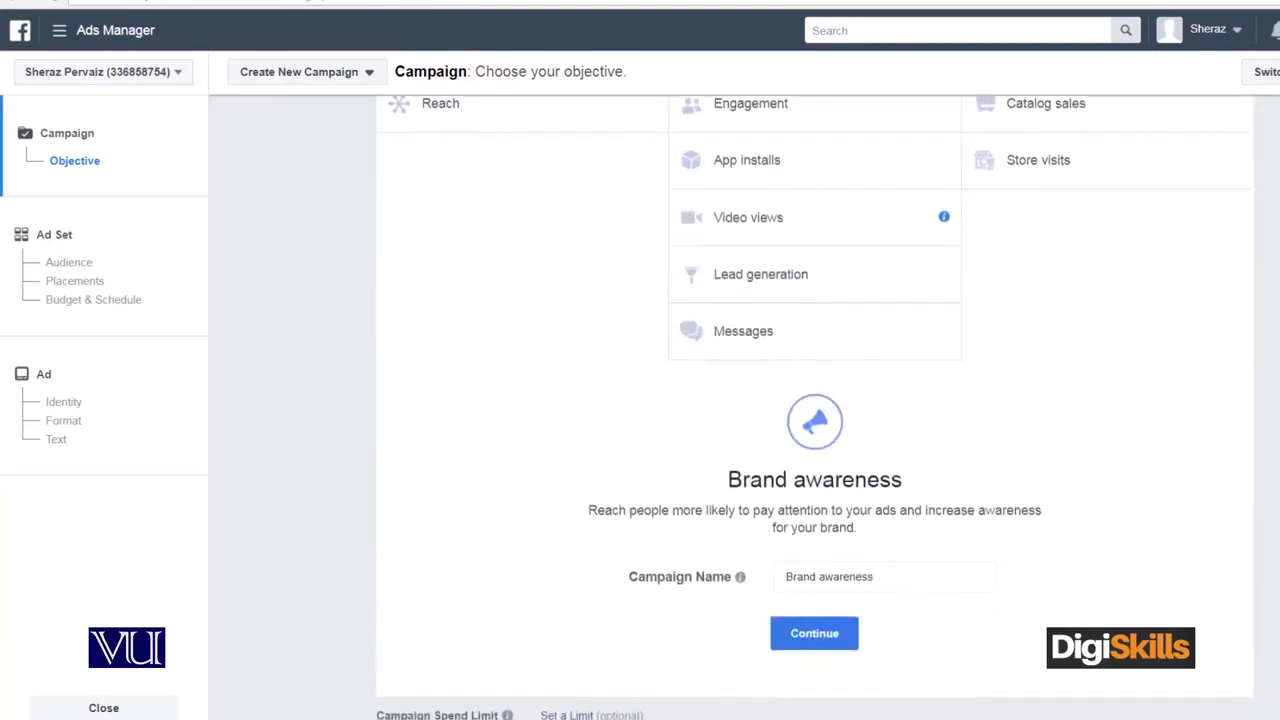
pyautogui.click(877, 576)
pyautogui.doubleClick(877, 576)
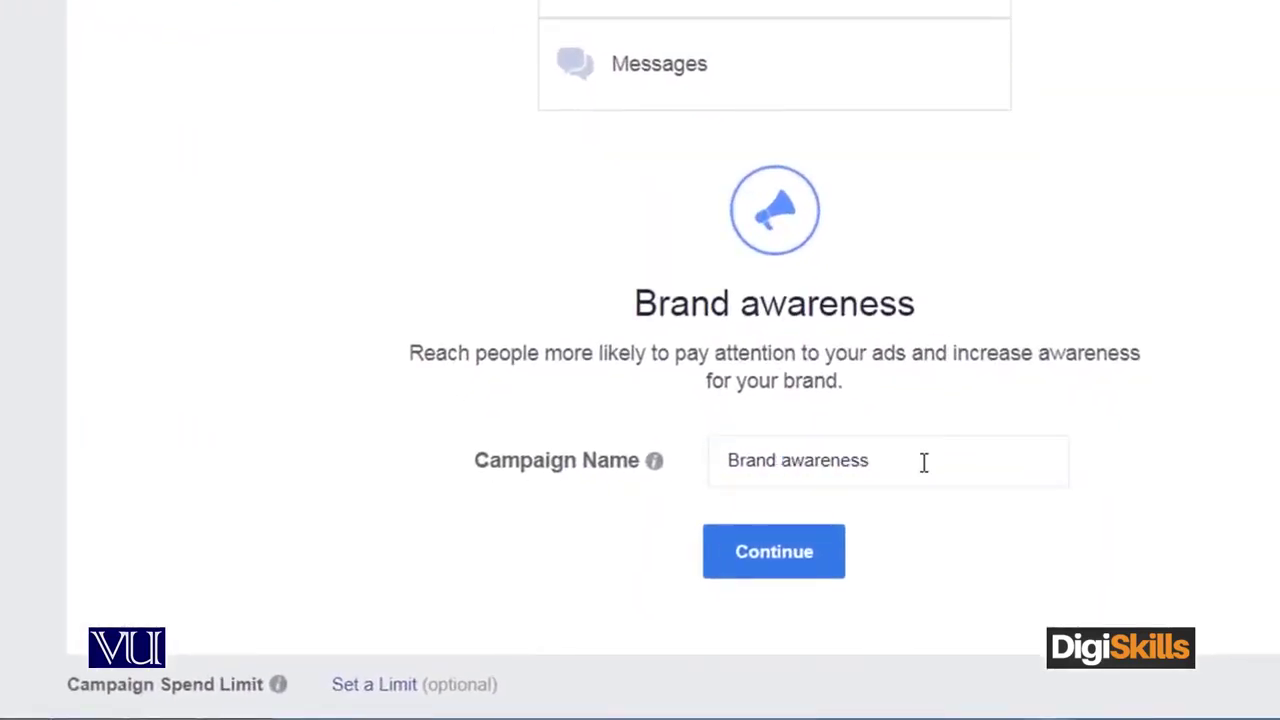
pyautogui.tripleClick(924, 462)
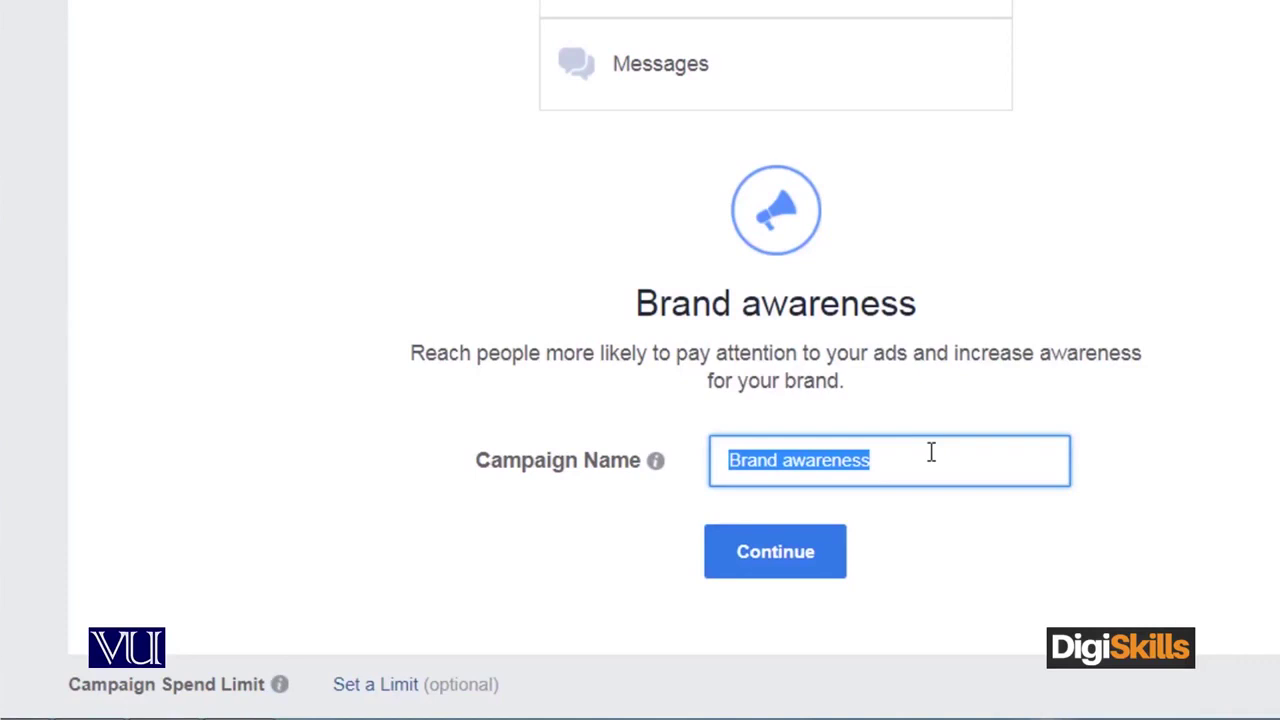
pyautogui.write('Mercedez Shiner')
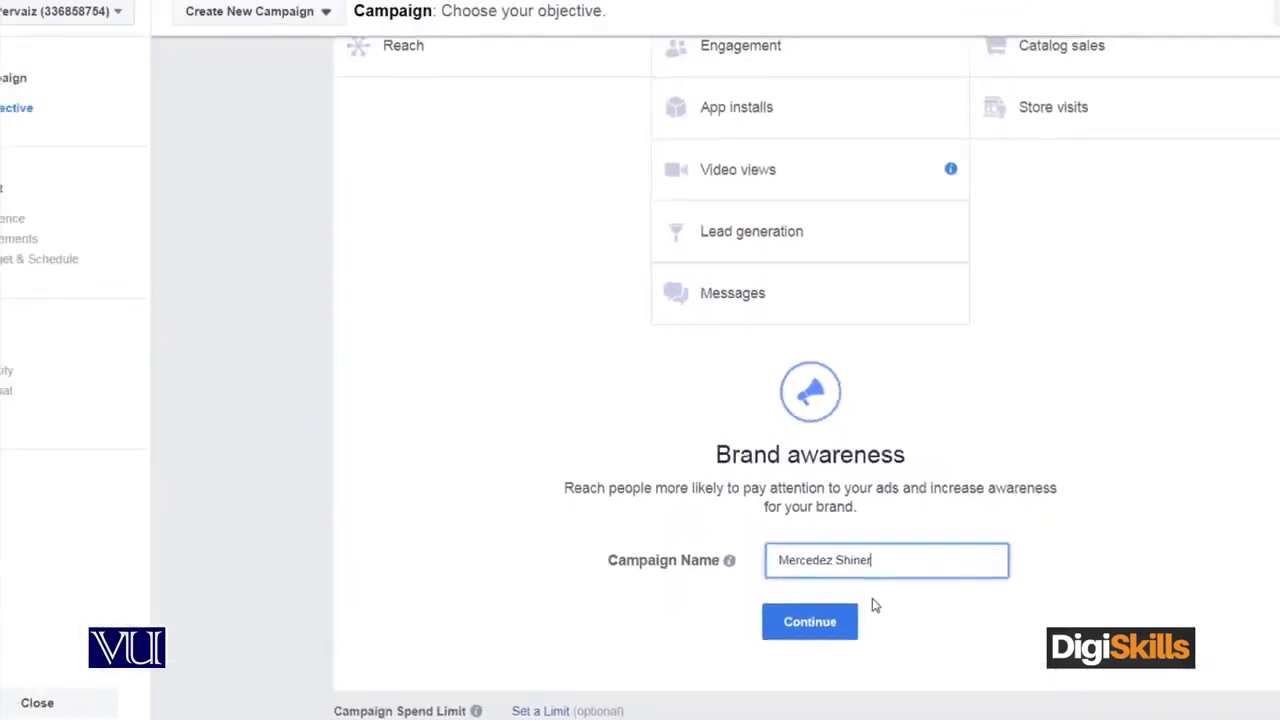
# Step: Continue to the ad set and rename it from 'PK - 18+' to 'Awareness of New Mercedez Benz'
pyautogui.click(838, 640)
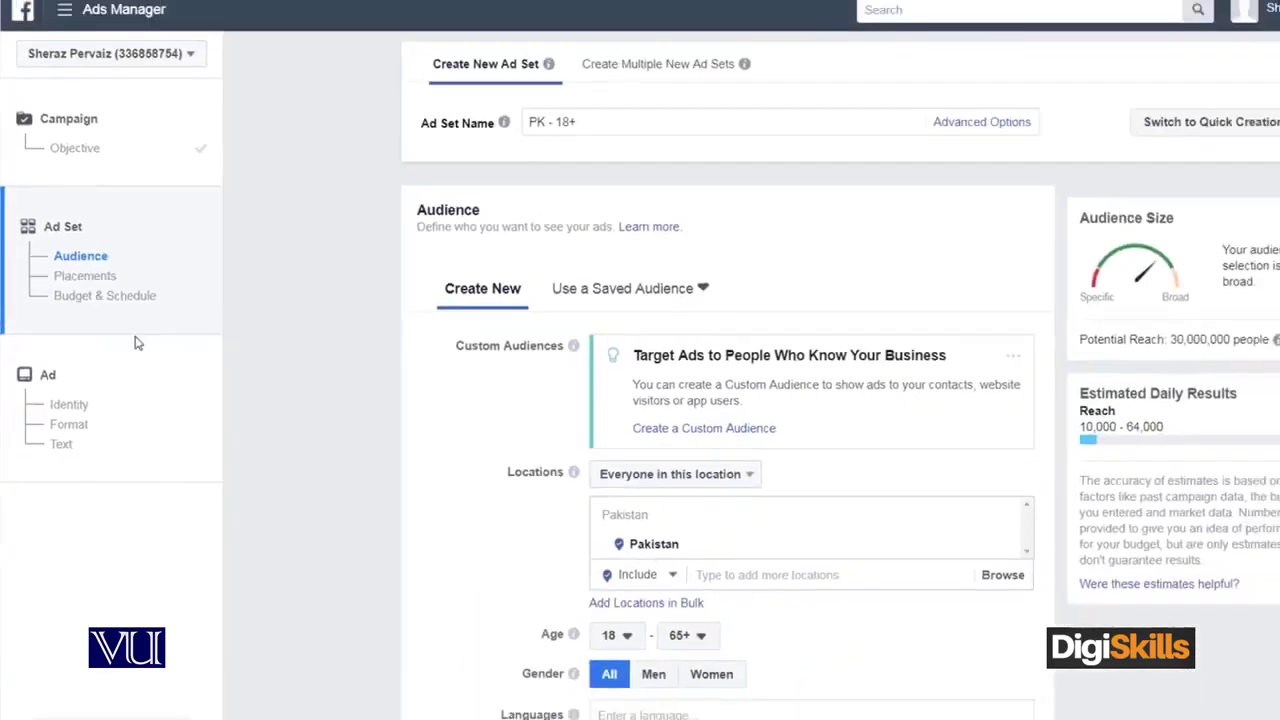
pyautogui.click(659, 137)
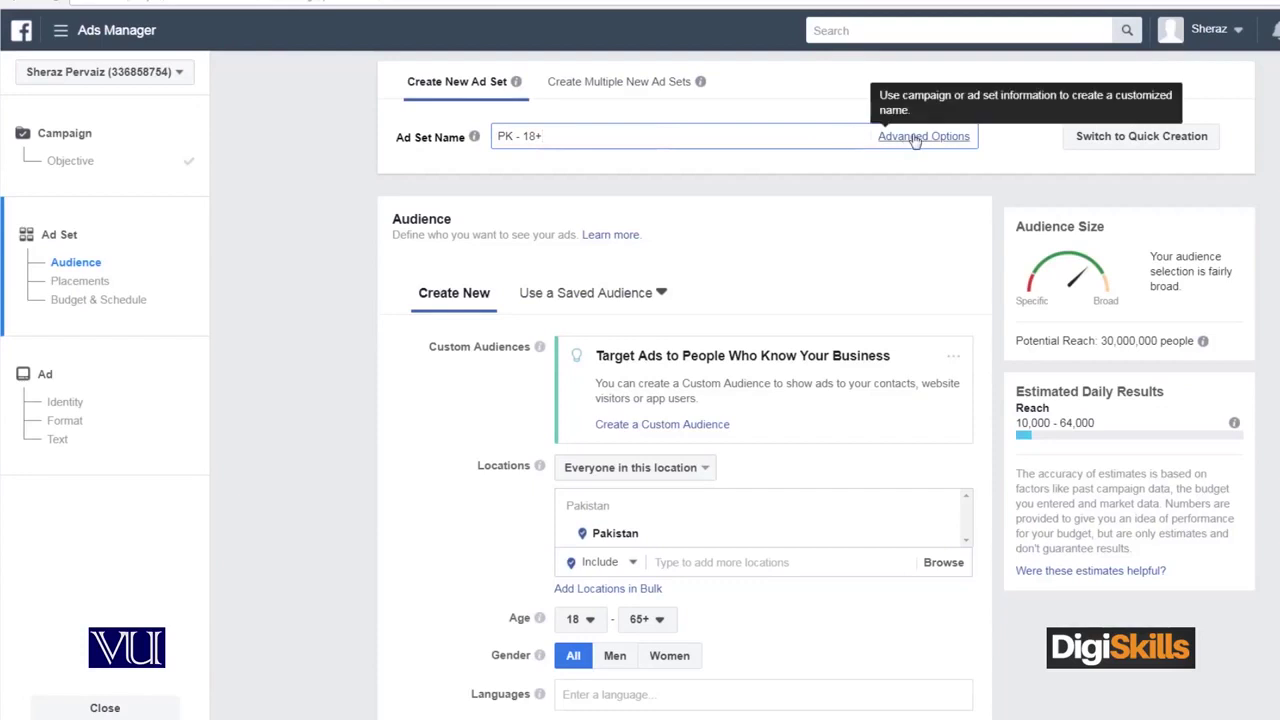
pyautogui.click(914, 136)
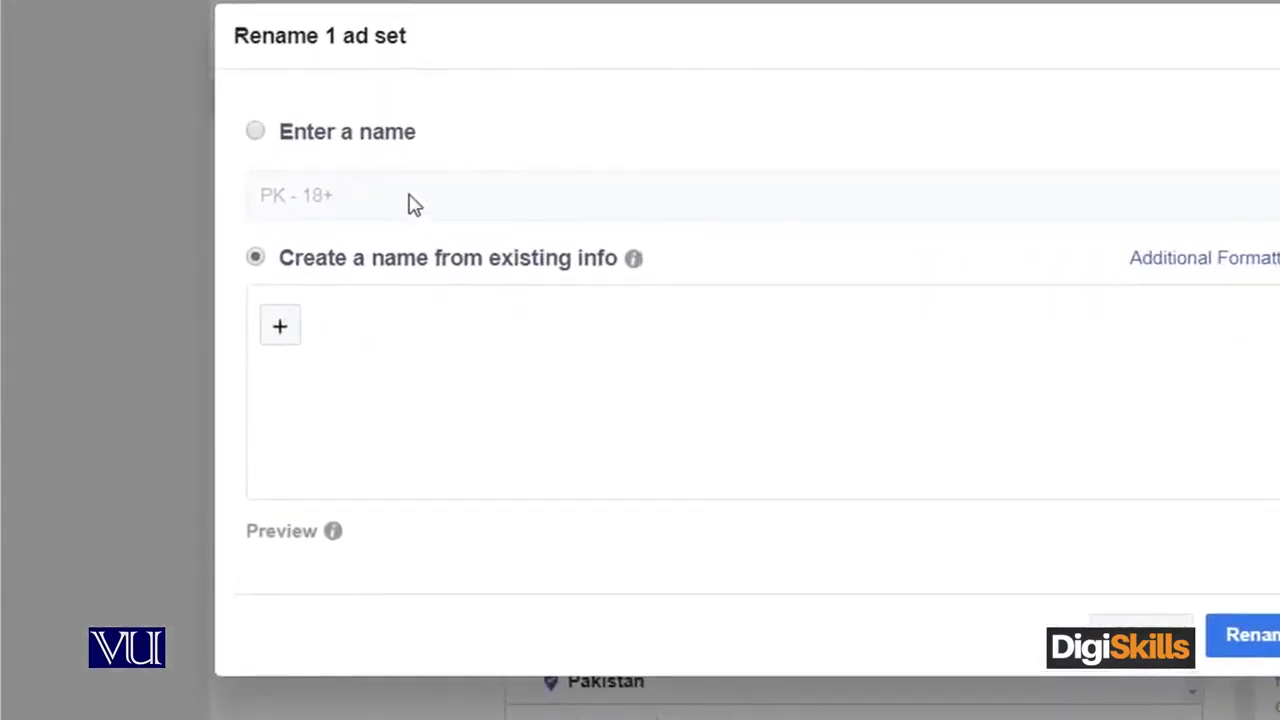
pyautogui.click(255, 131)
pyautogui.tripleClick(373, 187)
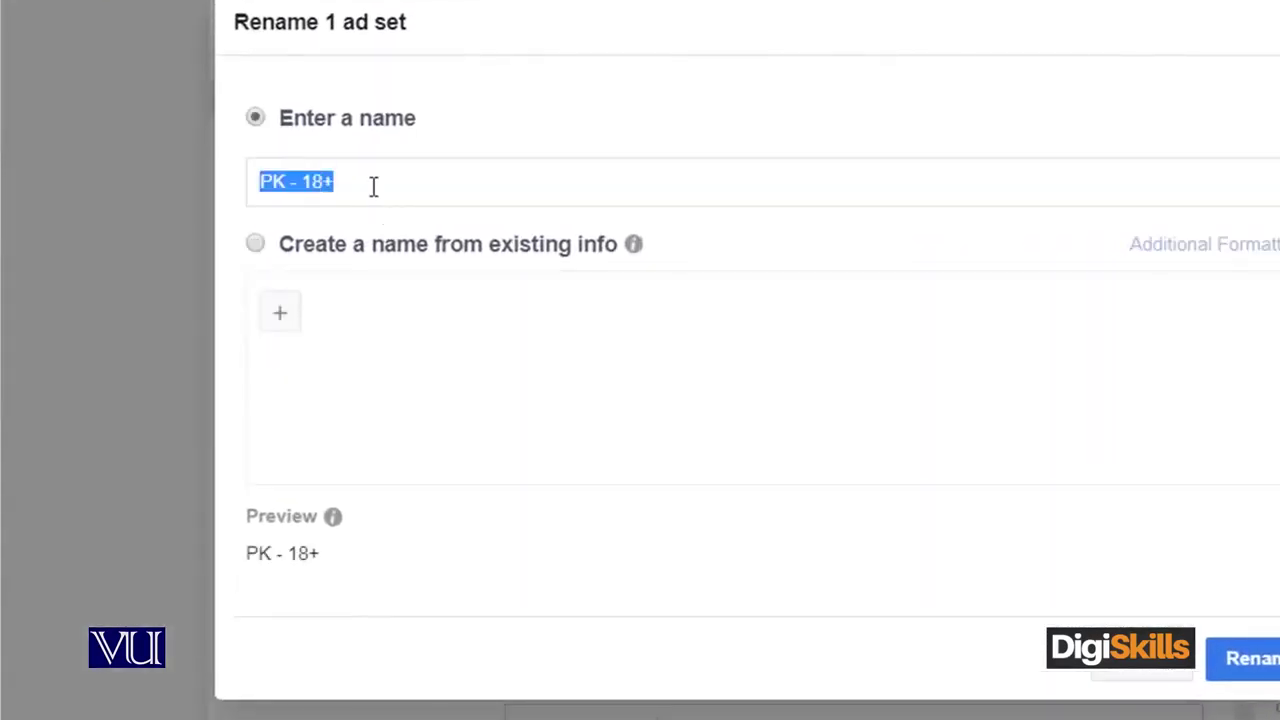
pyautogui.write('Awar')
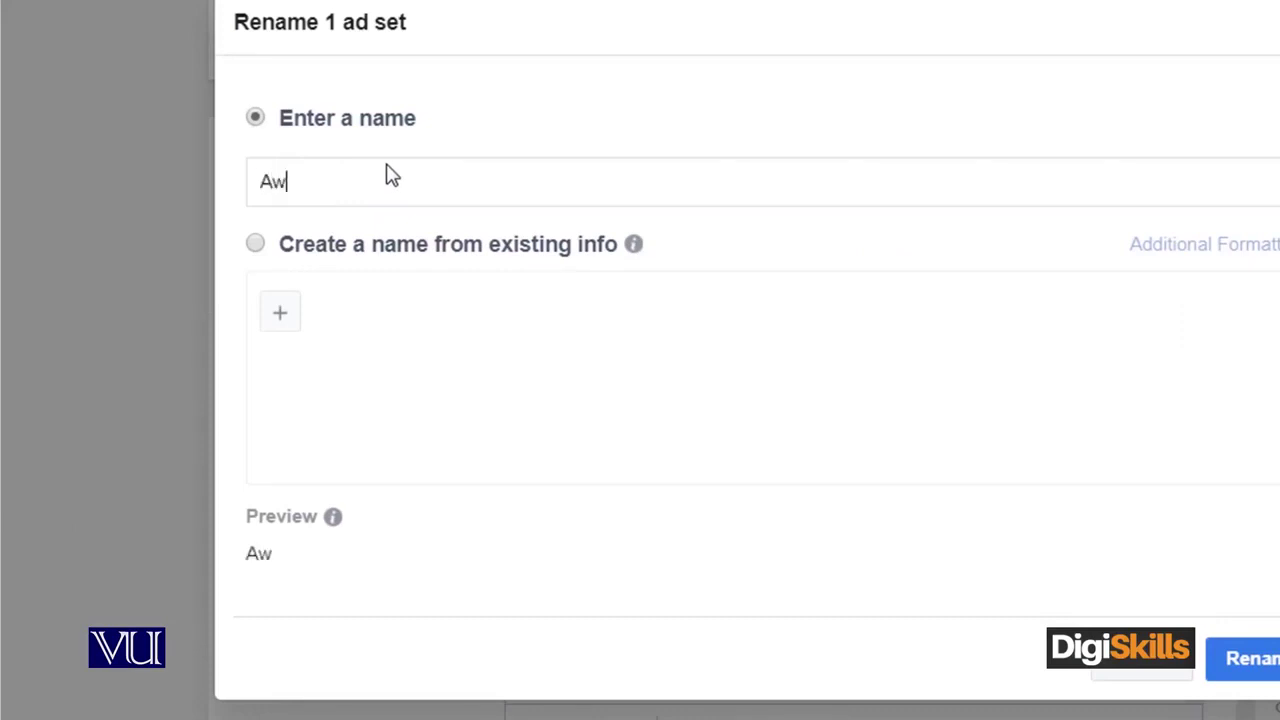
pyautogui.write('eness of N')
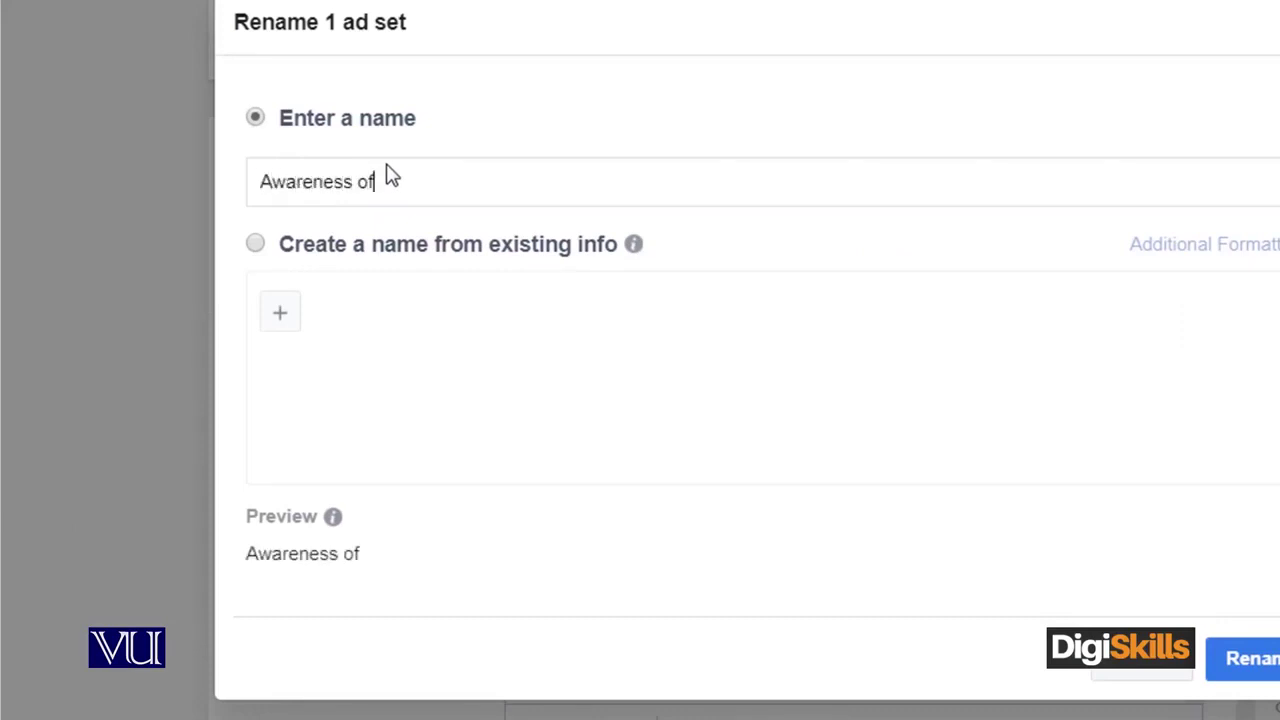
pyautogui.write('ew ')
pyautogui.write('Mercededx')
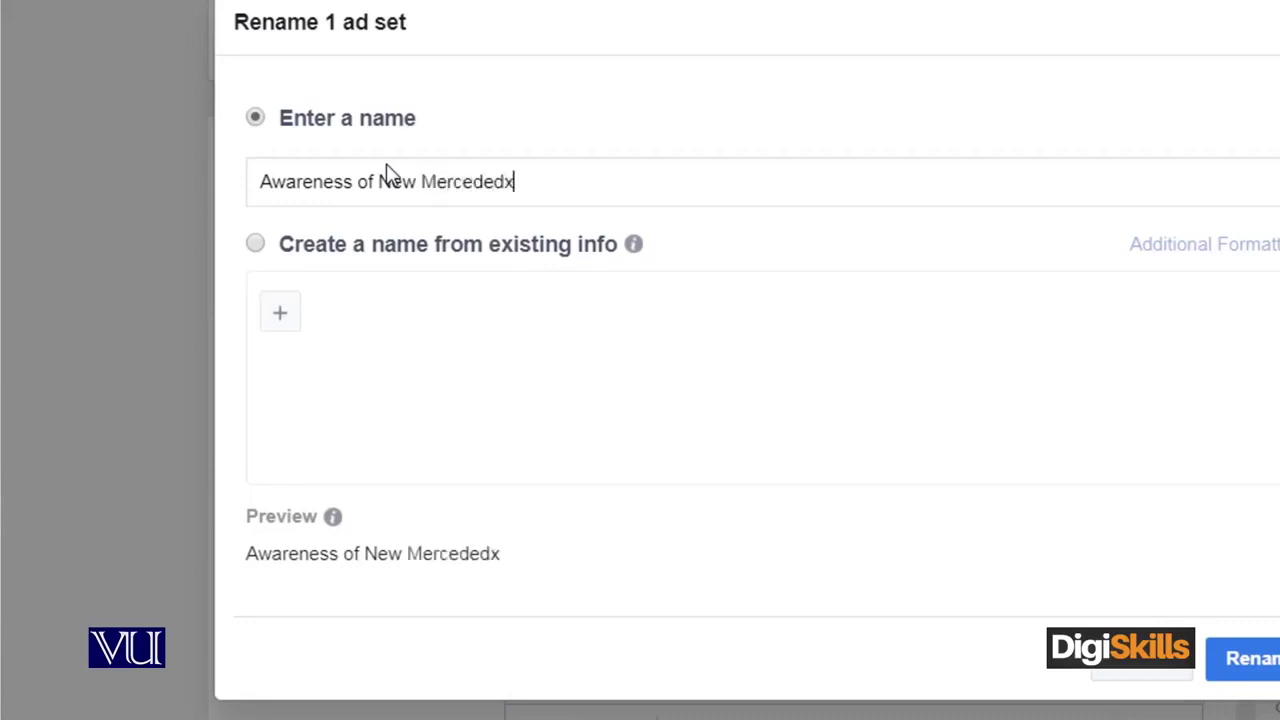
pyautogui.press('BackSpace')
pyautogui.press('BackSpace')
pyautogui.press('BackSpace')
pyautogui.write('Ban')
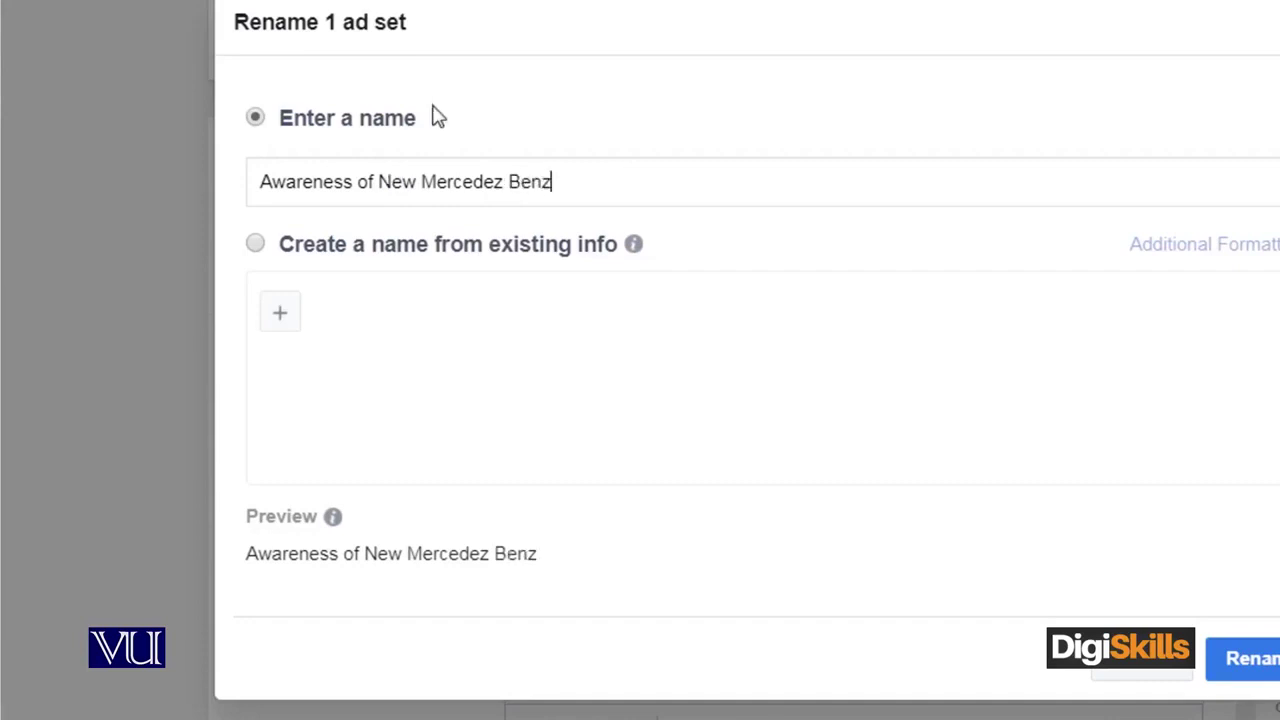
pyautogui.click(1255, 664)
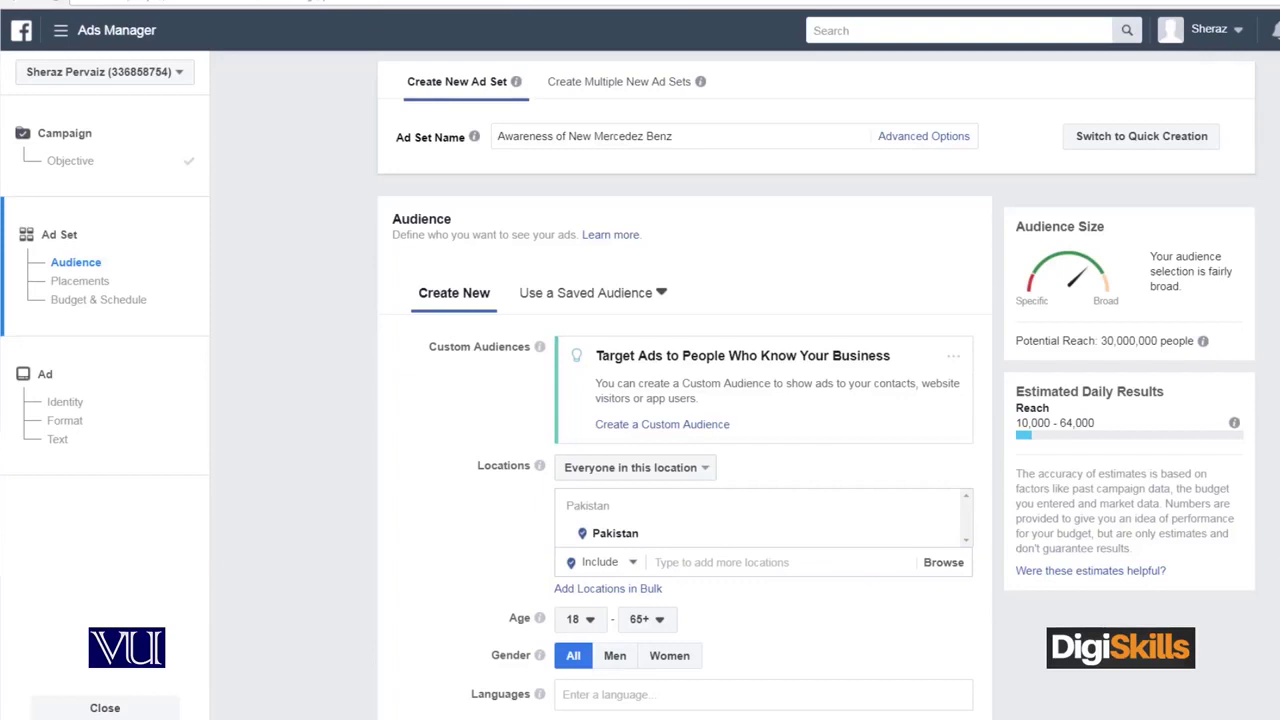
pyautogui.scroll(-1, 816, 400)
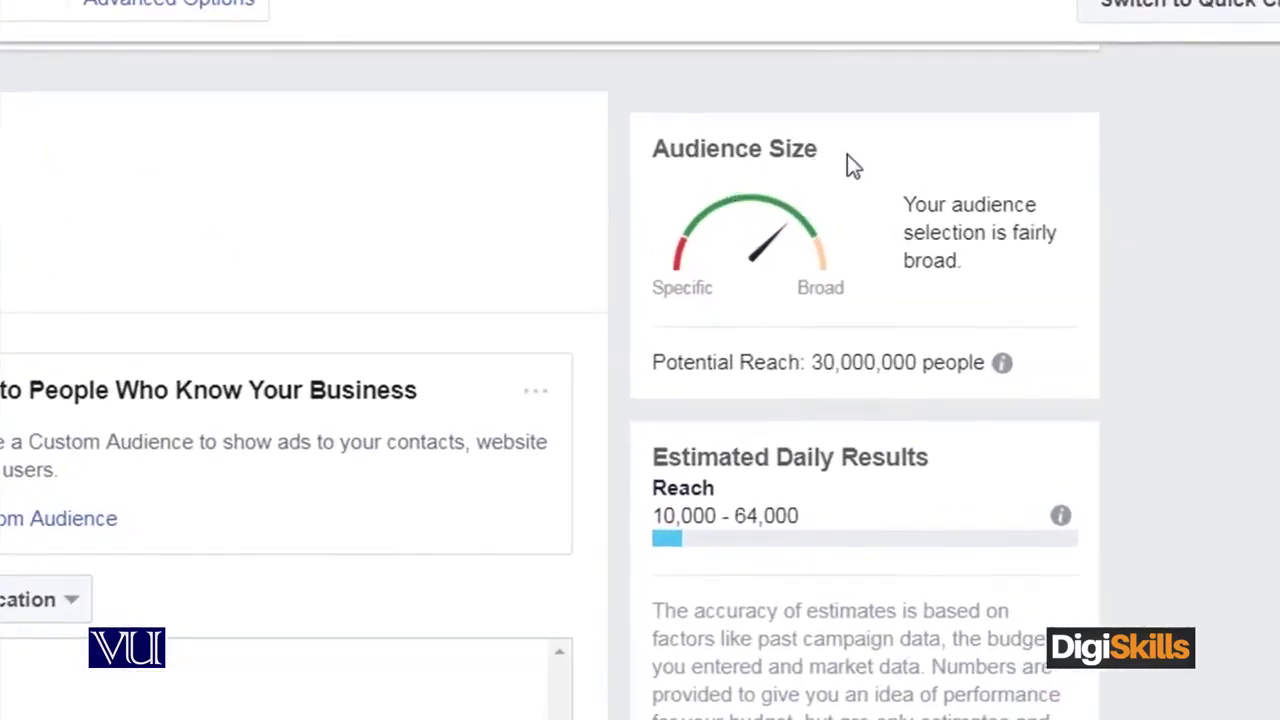
pyautogui.moveTo(821, 155); pyautogui.dragTo(640, 148)
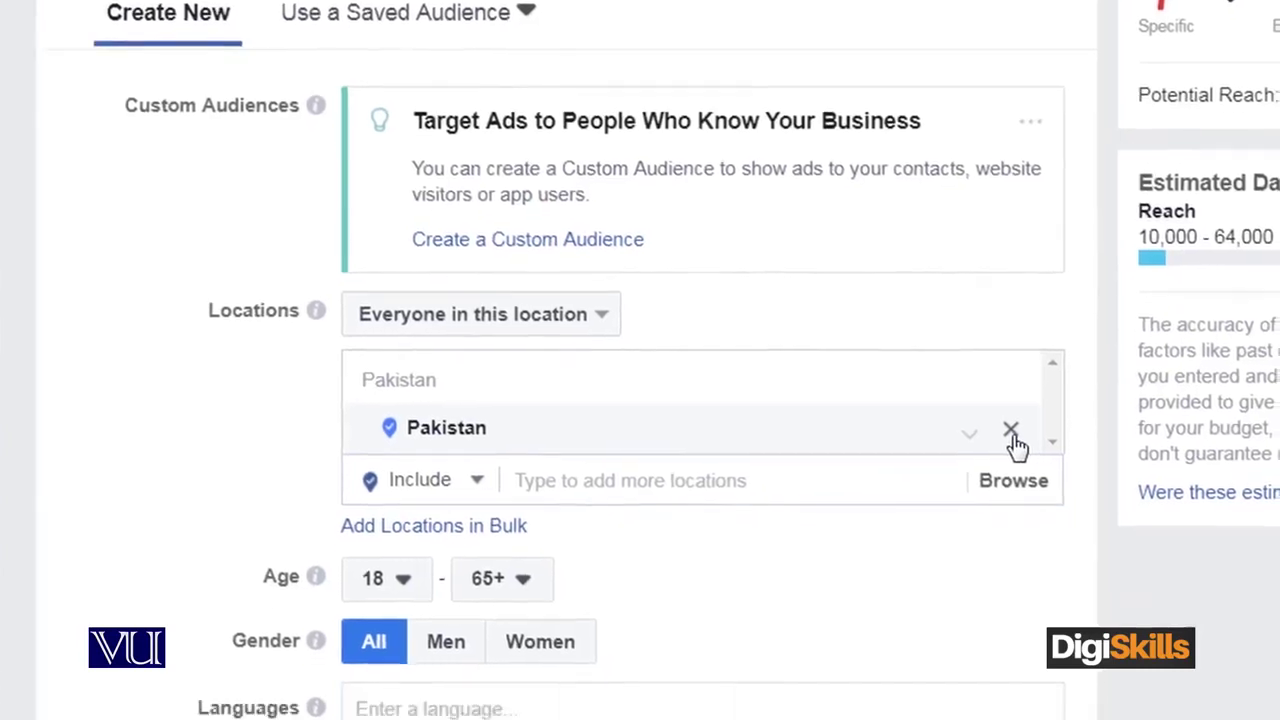
# Step: Remove Pakistan from the target locations, add Canada, and begin adding Germany
pyautogui.click(1016, 481)
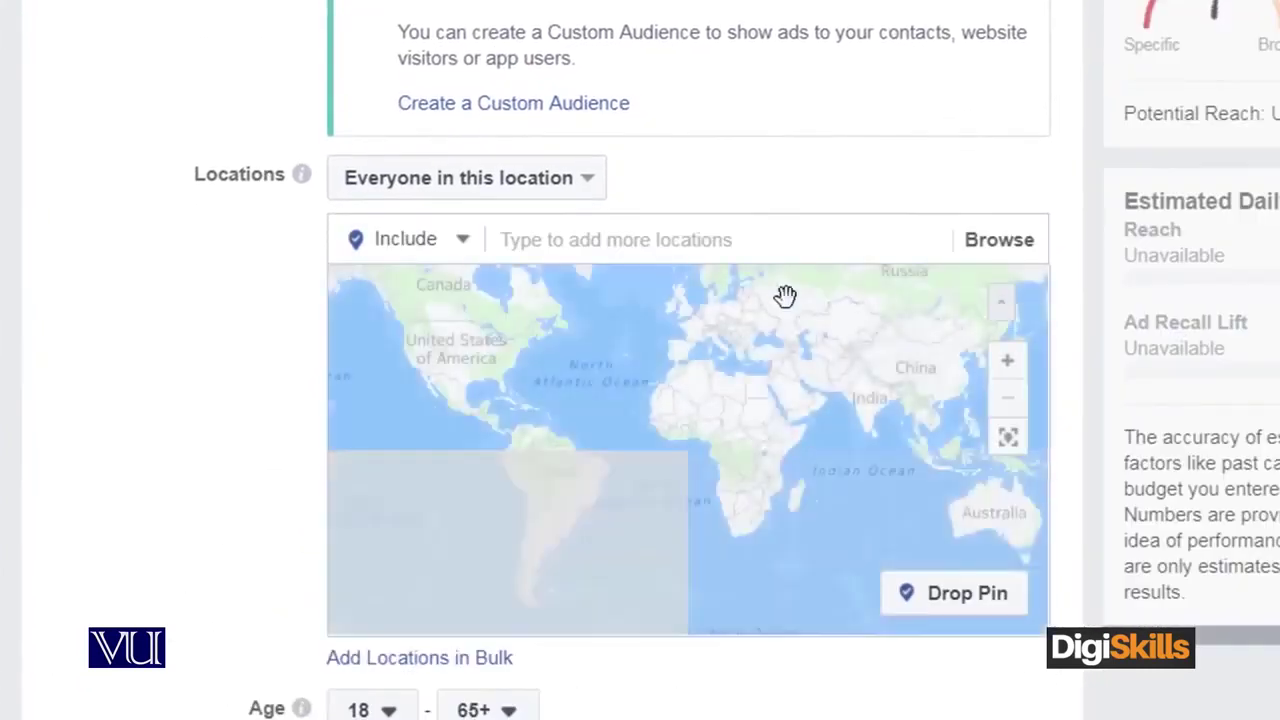
pyautogui.click(634, 240)
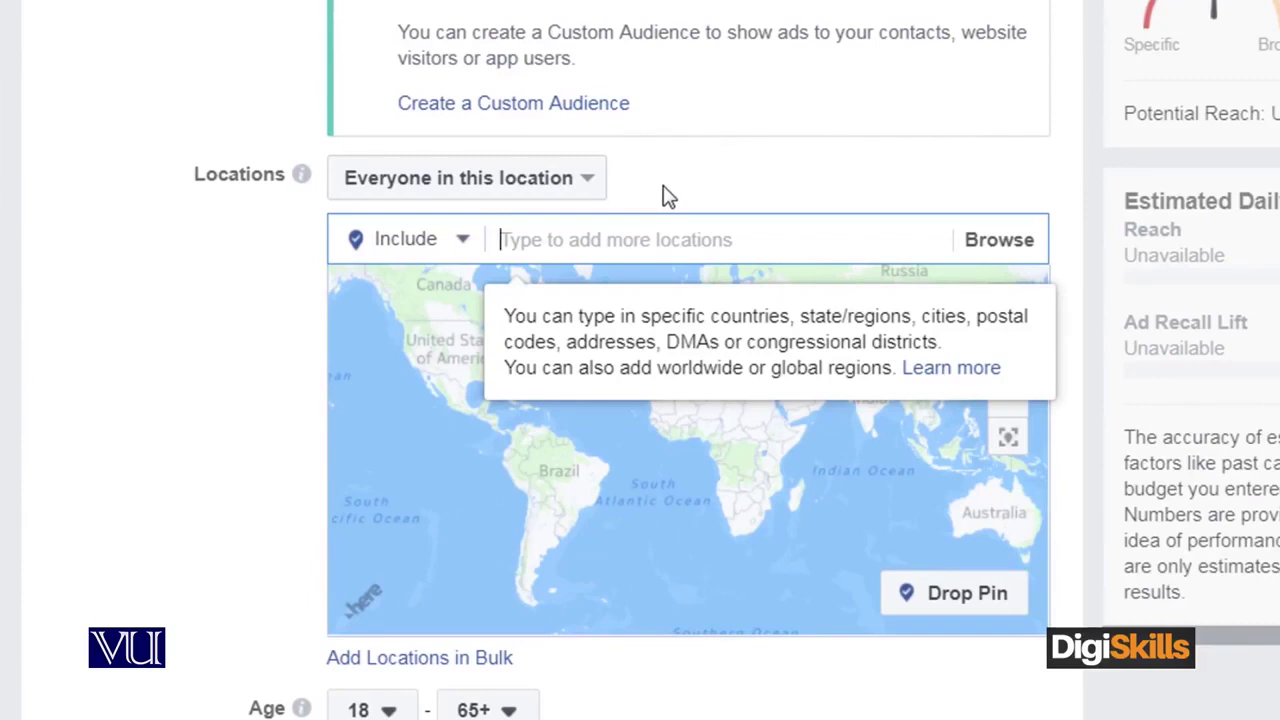
pyautogui.write('Canada')
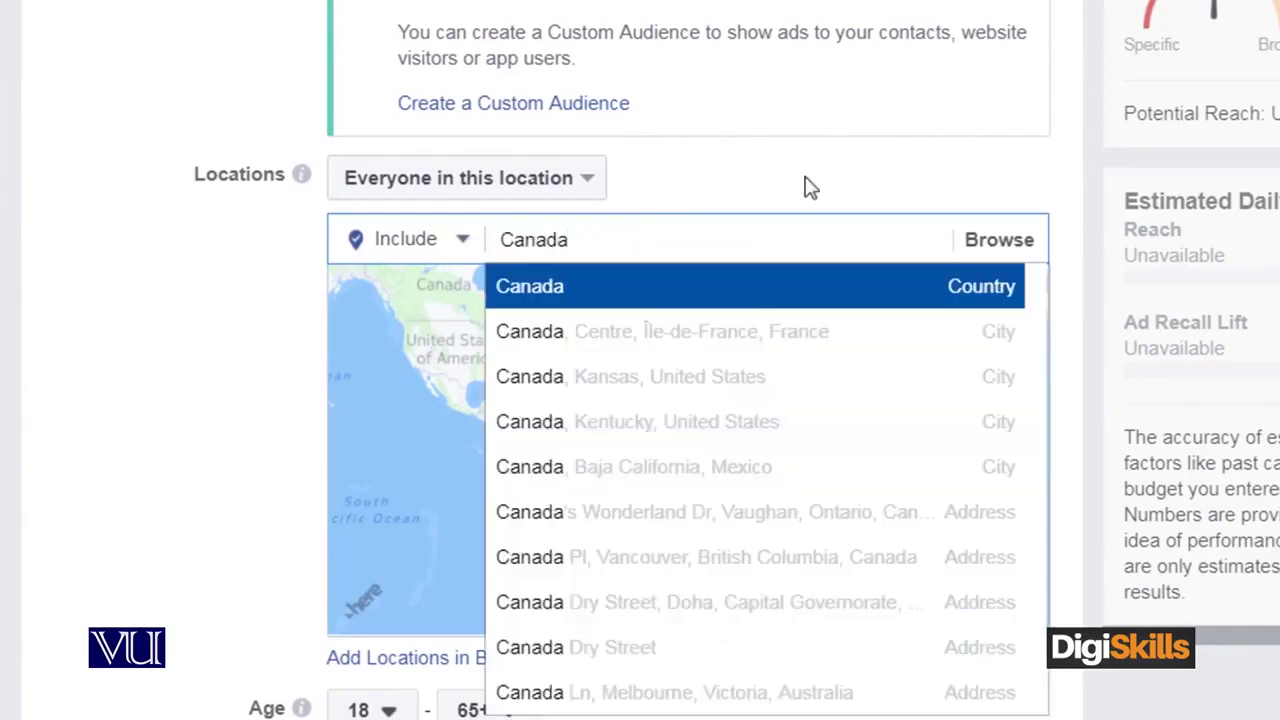
pyautogui.click(863, 300)
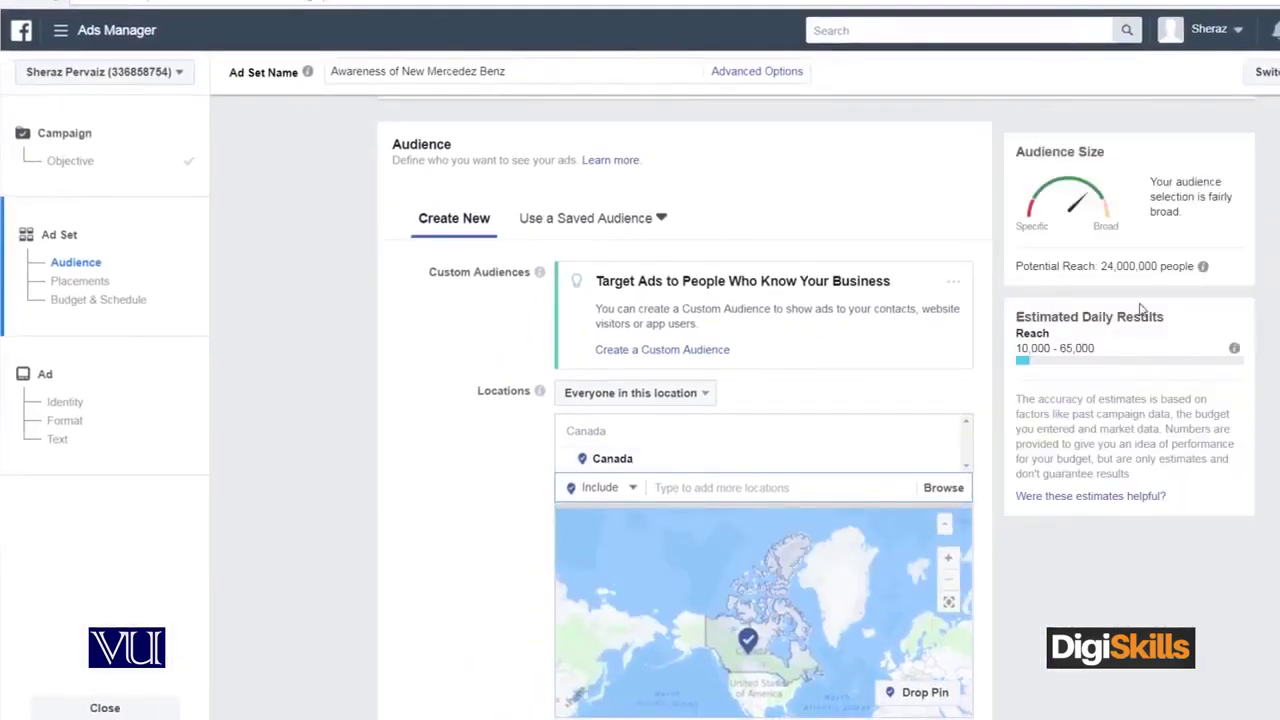
pyautogui.moveTo(1100, 266); pyautogui.dragTo(1160, 265)
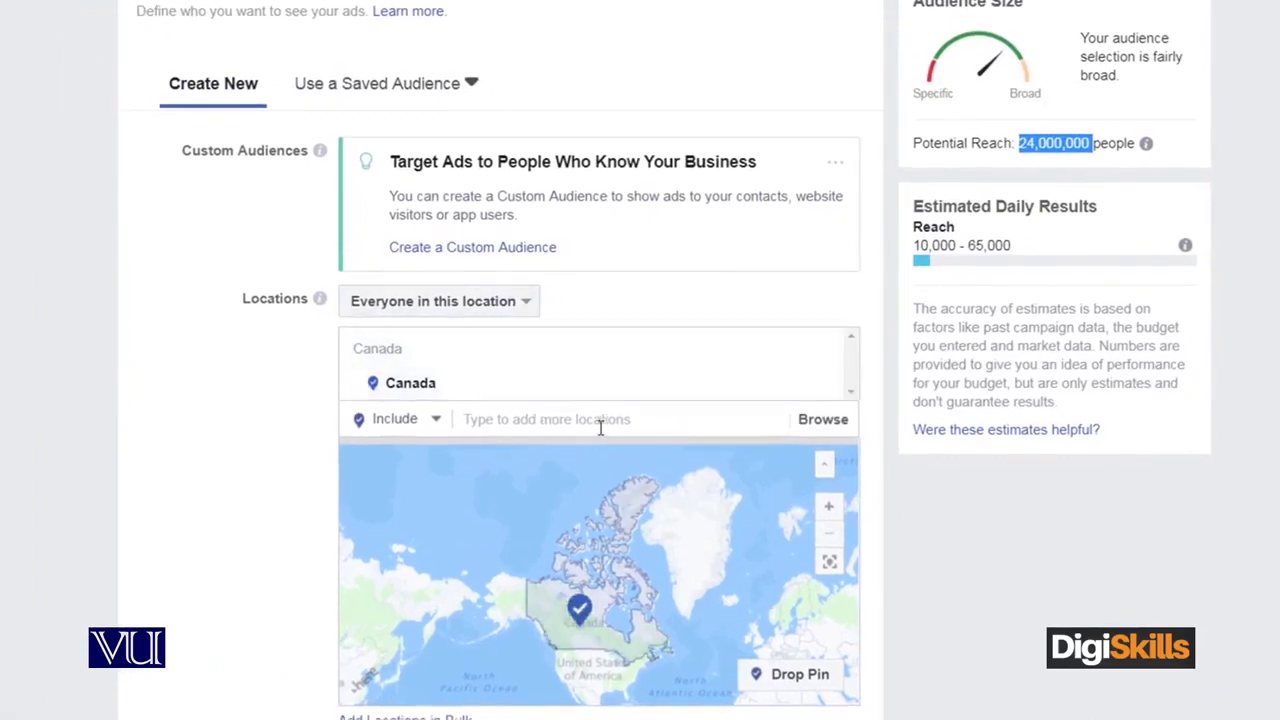
pyautogui.click(571, 420)
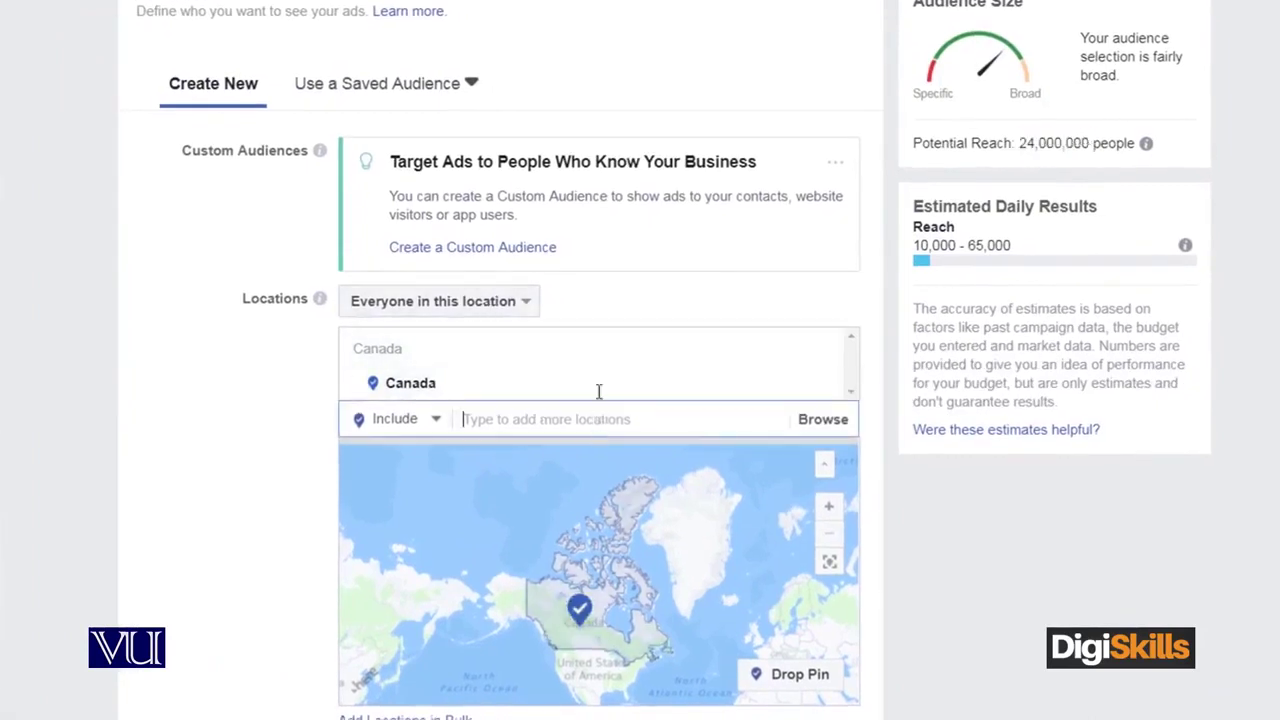
pyautogui.scroll(-2, 600, 300)
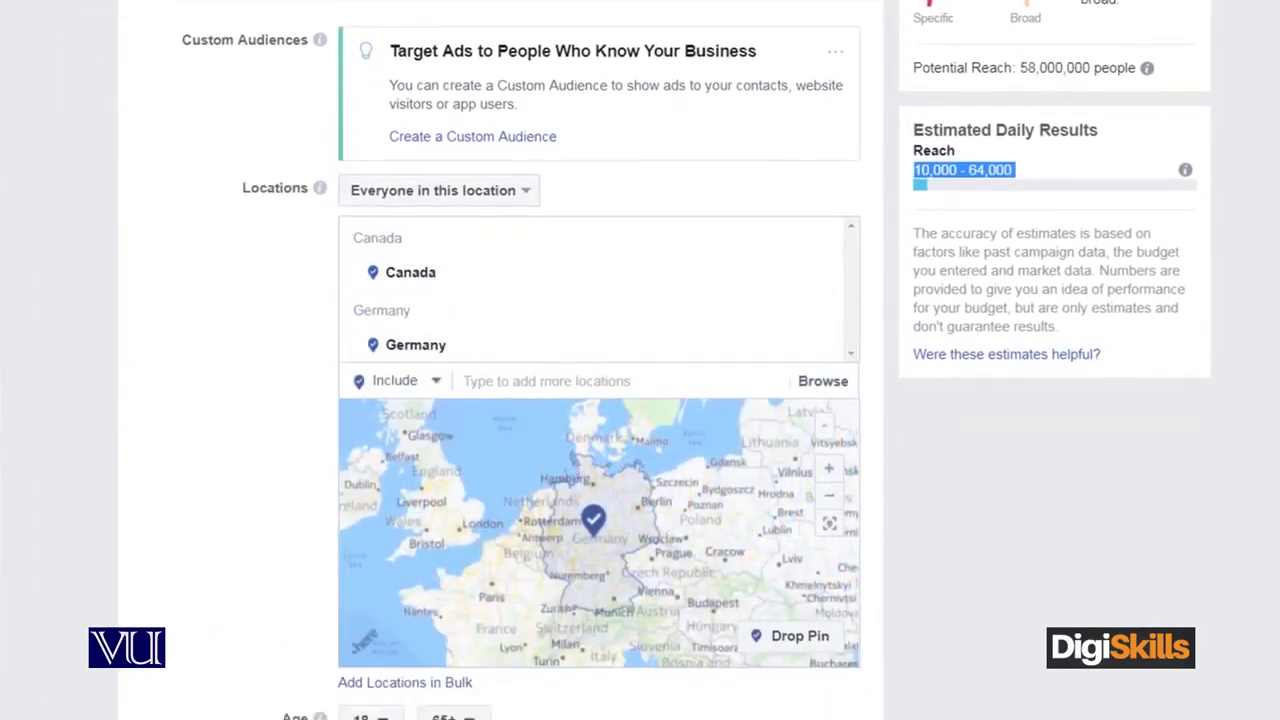
pyautogui.scroll(-2, 583, 217)
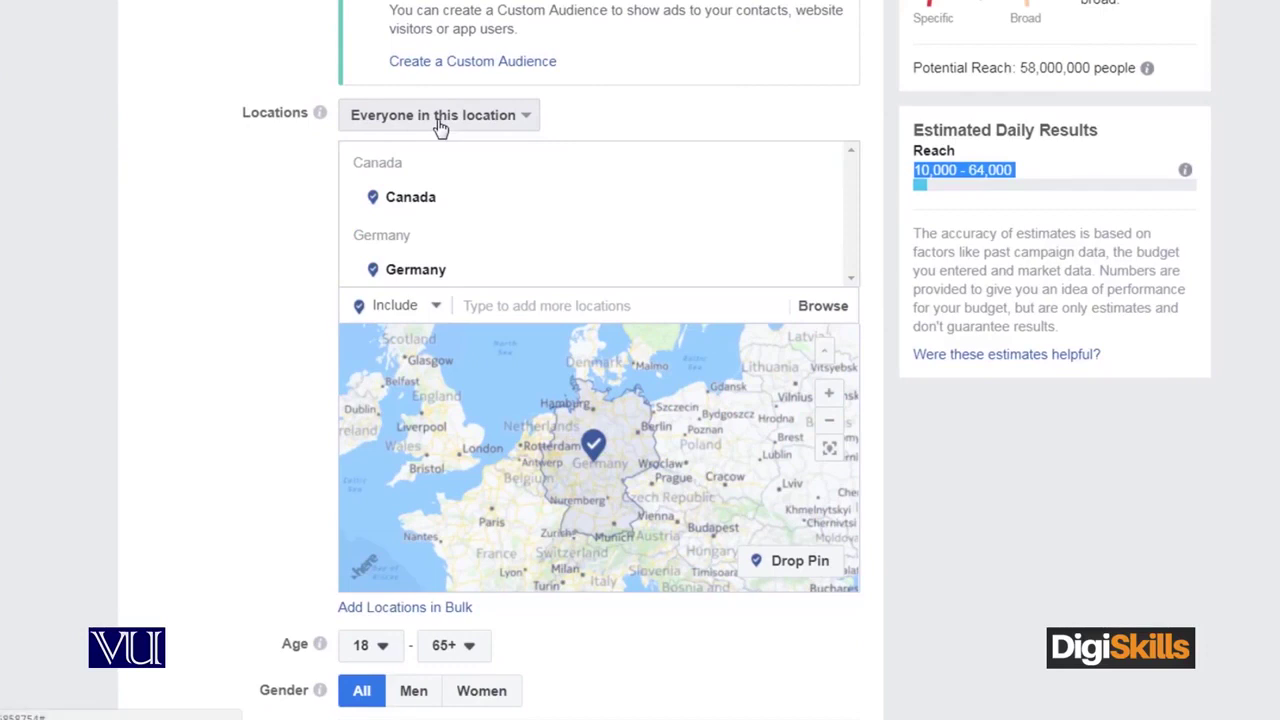
# Step: Target people recently in the locations, reducing potential reach to 21,000,000
pyautogui.click(474, 117)
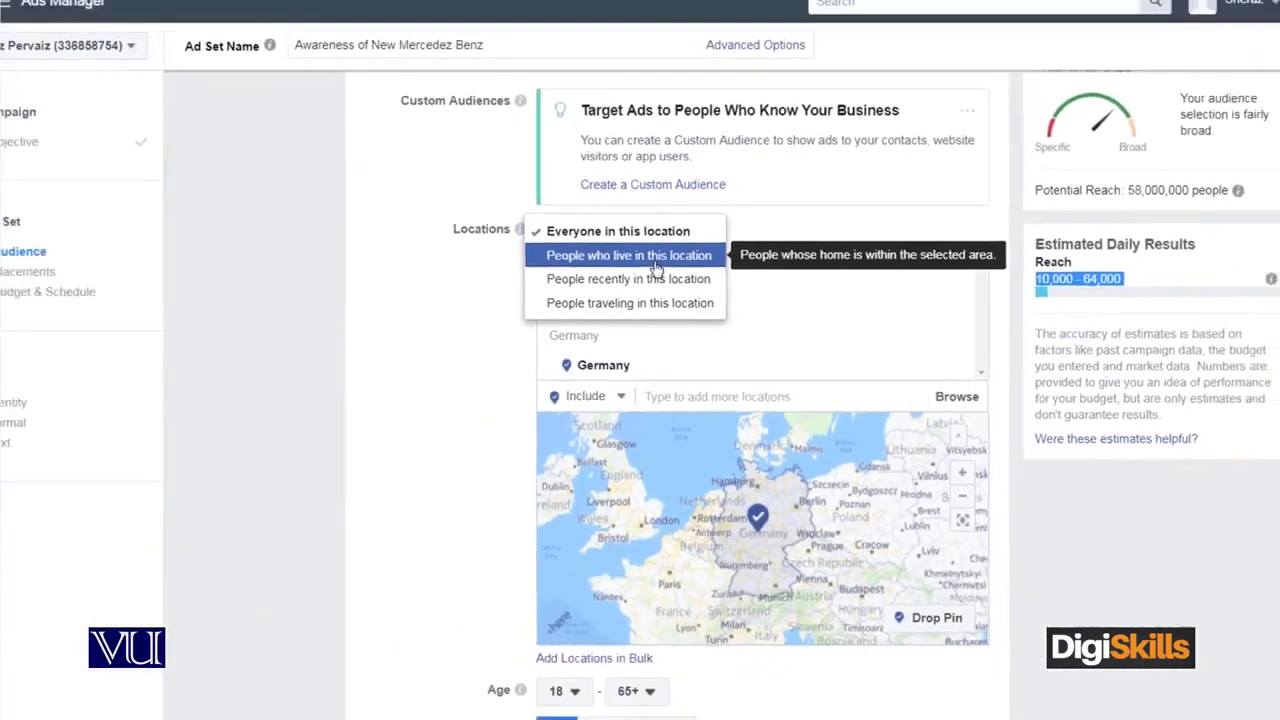
pyautogui.click(655, 260)
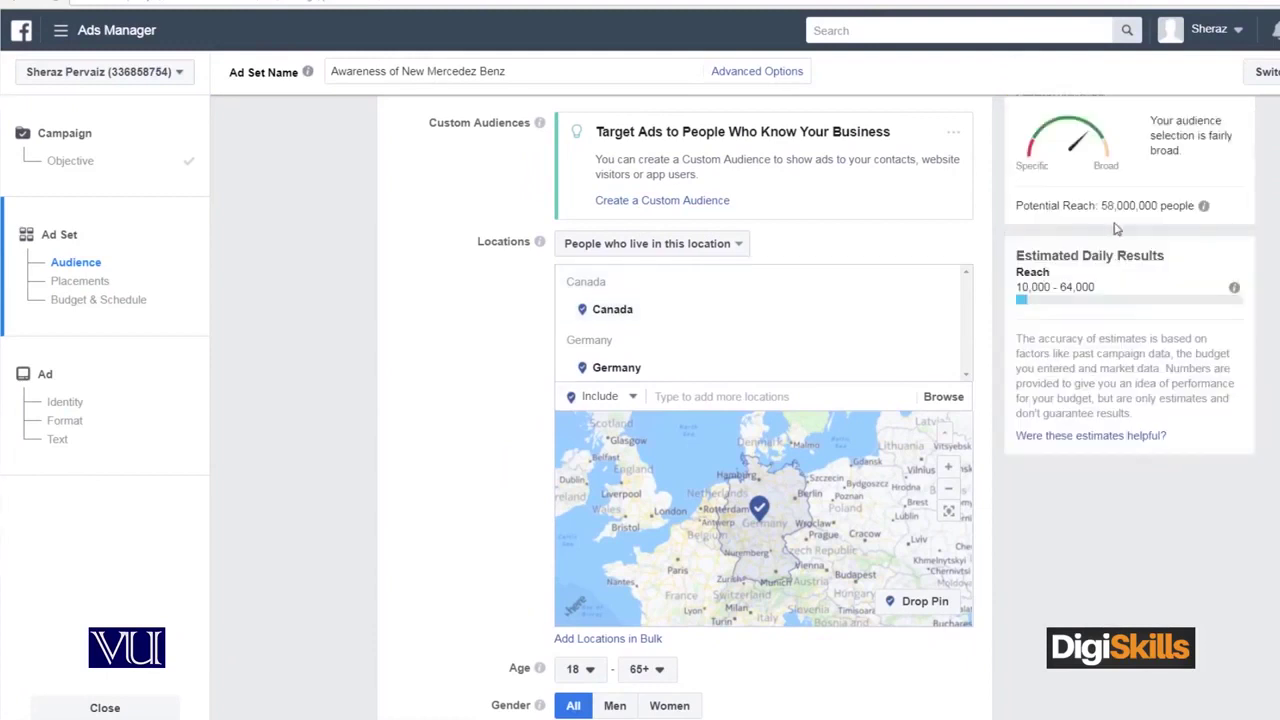
pyautogui.moveTo(1099, 205)
pyautogui.mouseDown()
pyautogui.moveTo(1177, 204)
pyautogui.moveTo(1158, 200)
pyautogui.mouseUp()
pyautogui.click(710, 243)
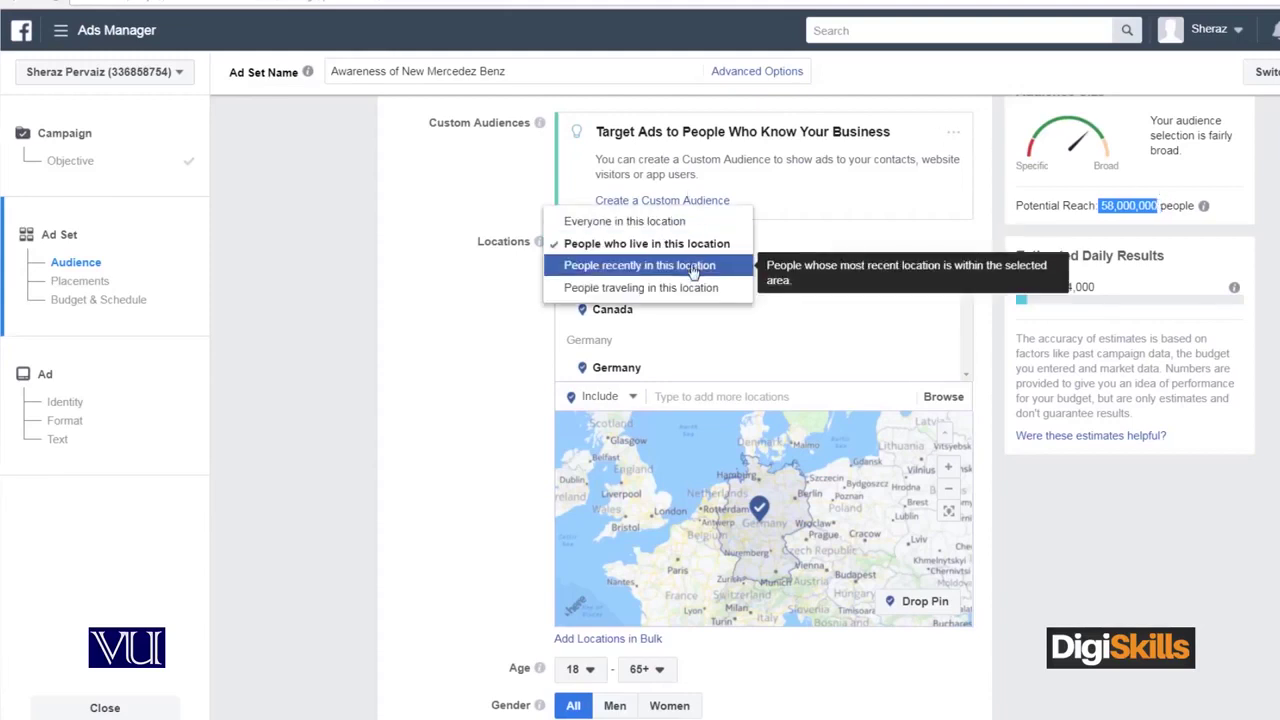
pyautogui.click(693, 268)
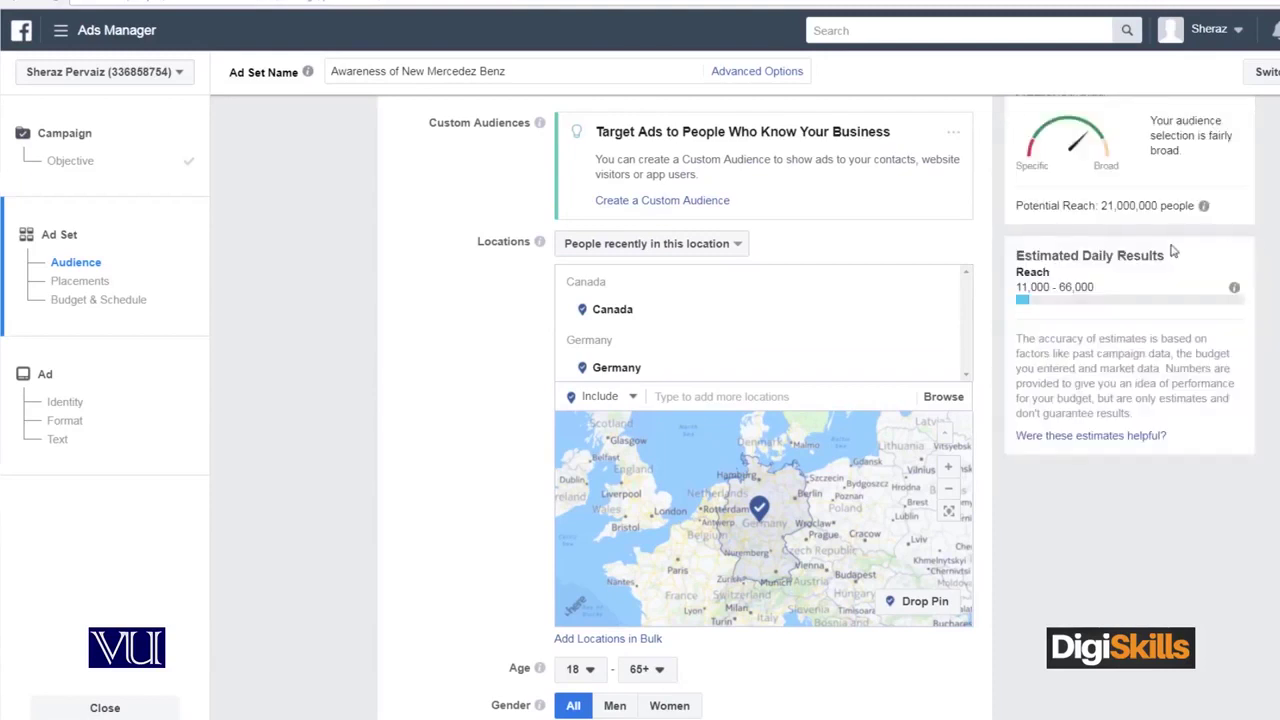
pyautogui.moveTo(1100, 205); pyautogui.dragTo(1159, 205)
pyautogui.click(1020, 290)
pyautogui.moveTo(1020, 290); pyautogui.dragTo(1098, 290)
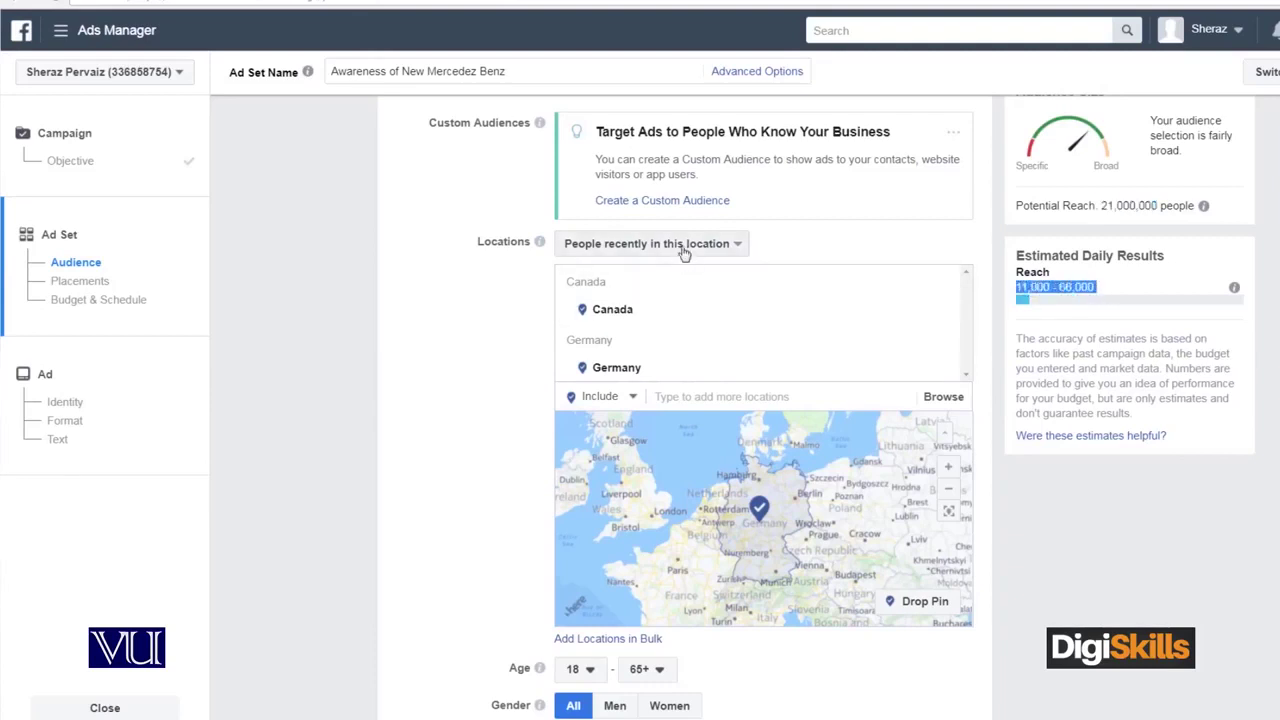
# Step: Add France (Country) as a location, raising potential reach to 35,000,000
pyautogui.click(722, 372)
pyautogui.moveTo(735, 368)
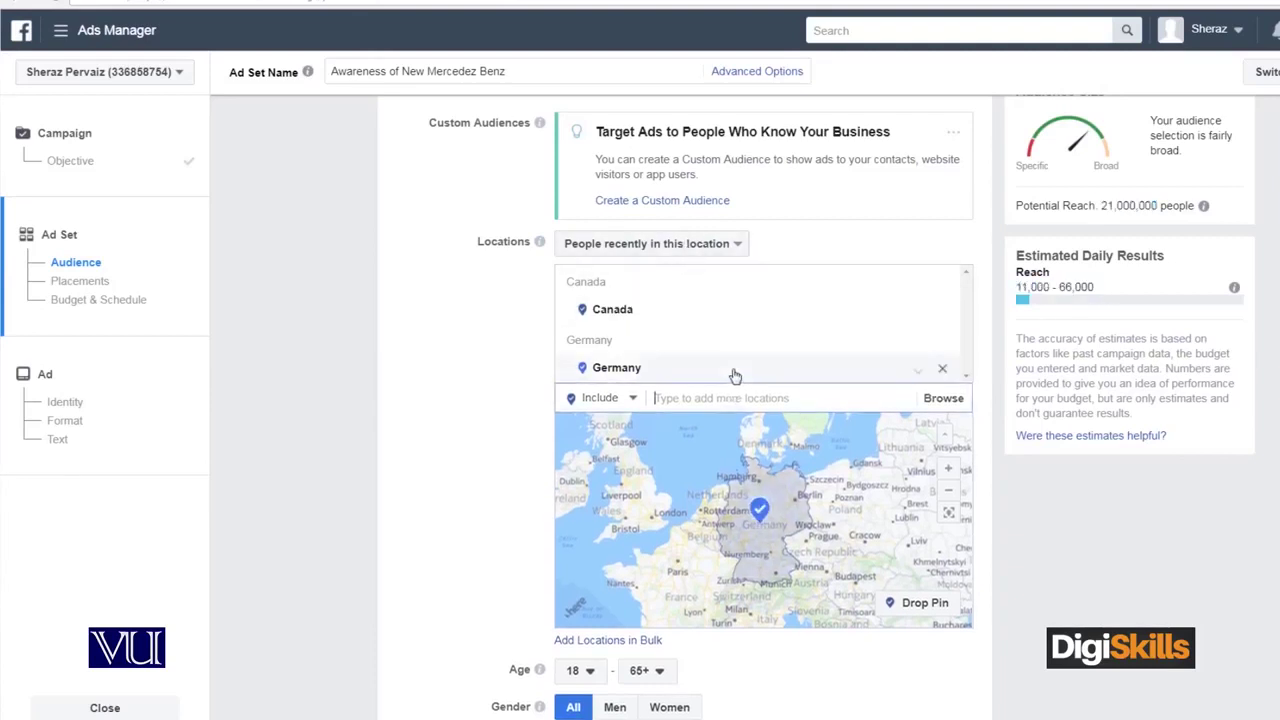
pyautogui.write('Francee')
pyautogui.press('BackSpace')
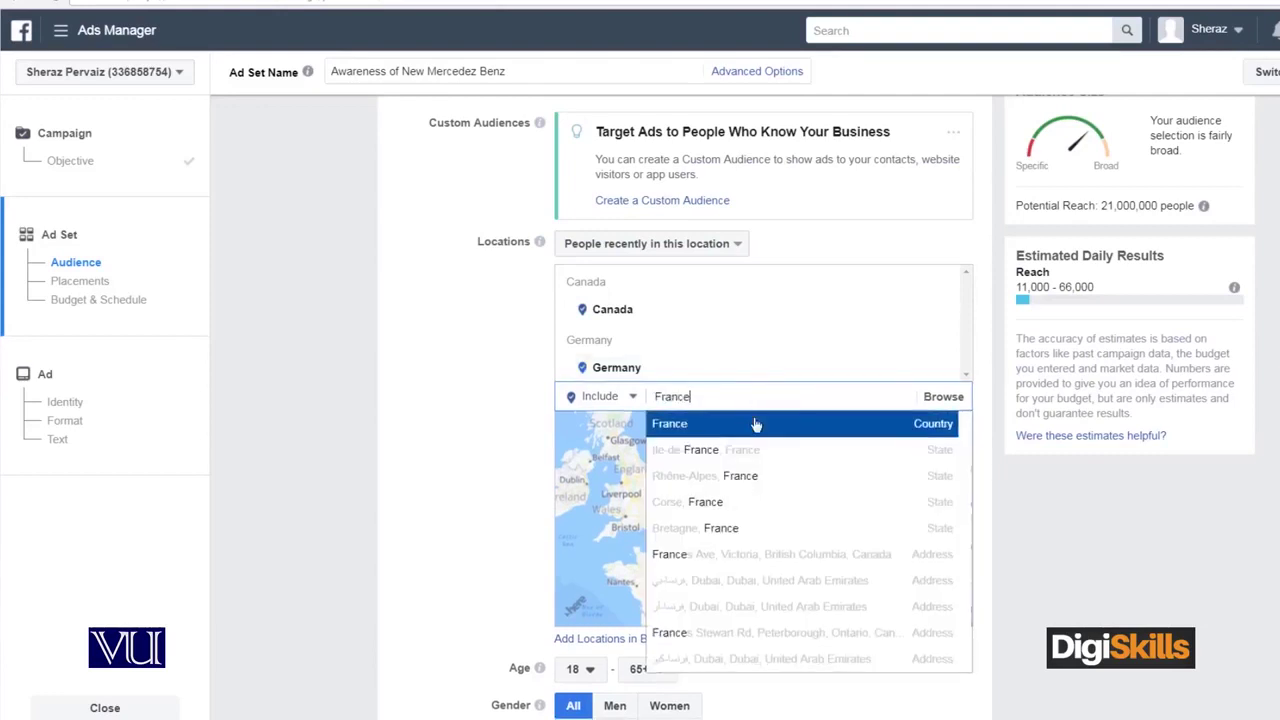
pyautogui.click(756, 425)
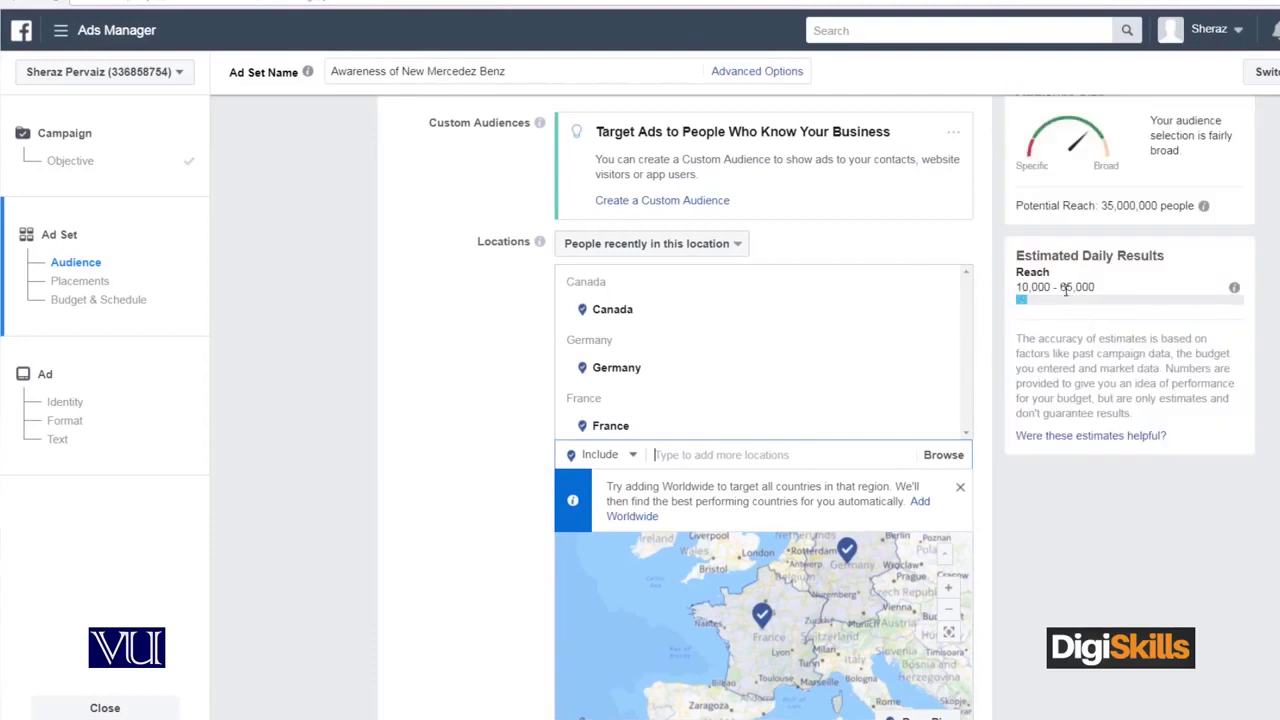
pyautogui.moveTo(1100, 206); pyautogui.dragTo(1114, 206)
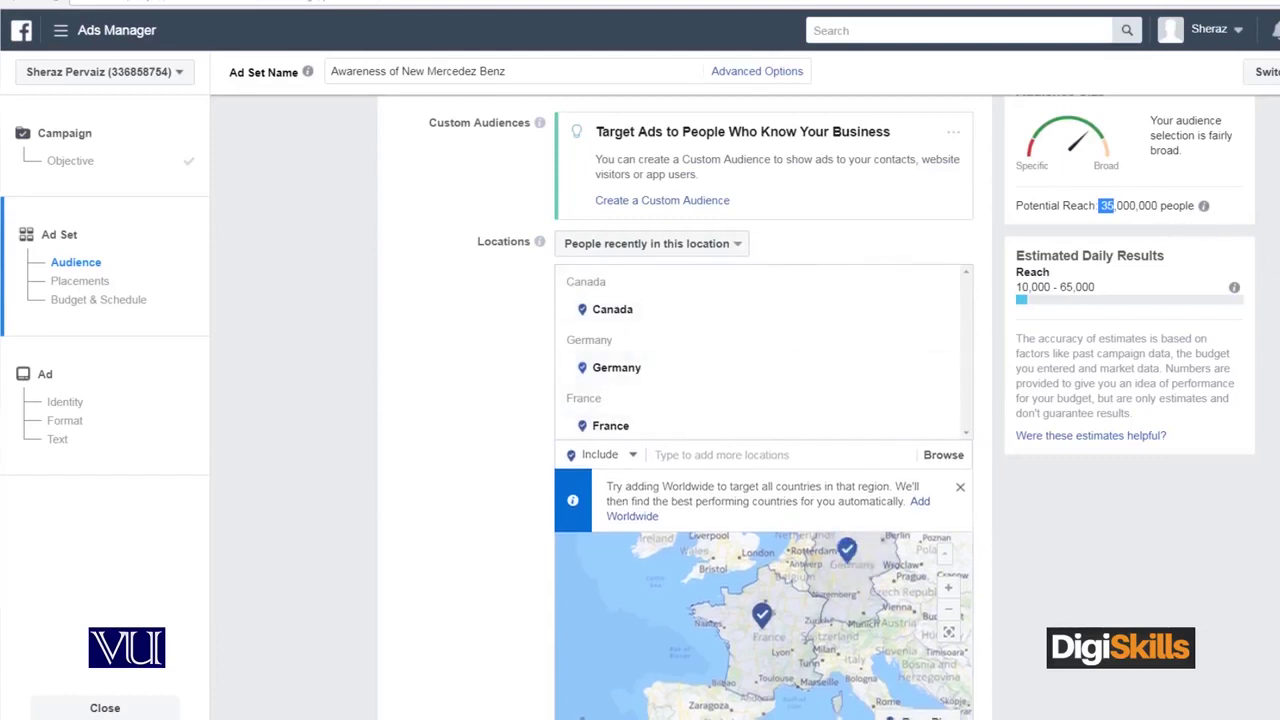
pyautogui.scroll(-1, 676, 400)
pyautogui.scroll(-1, 676, 400)
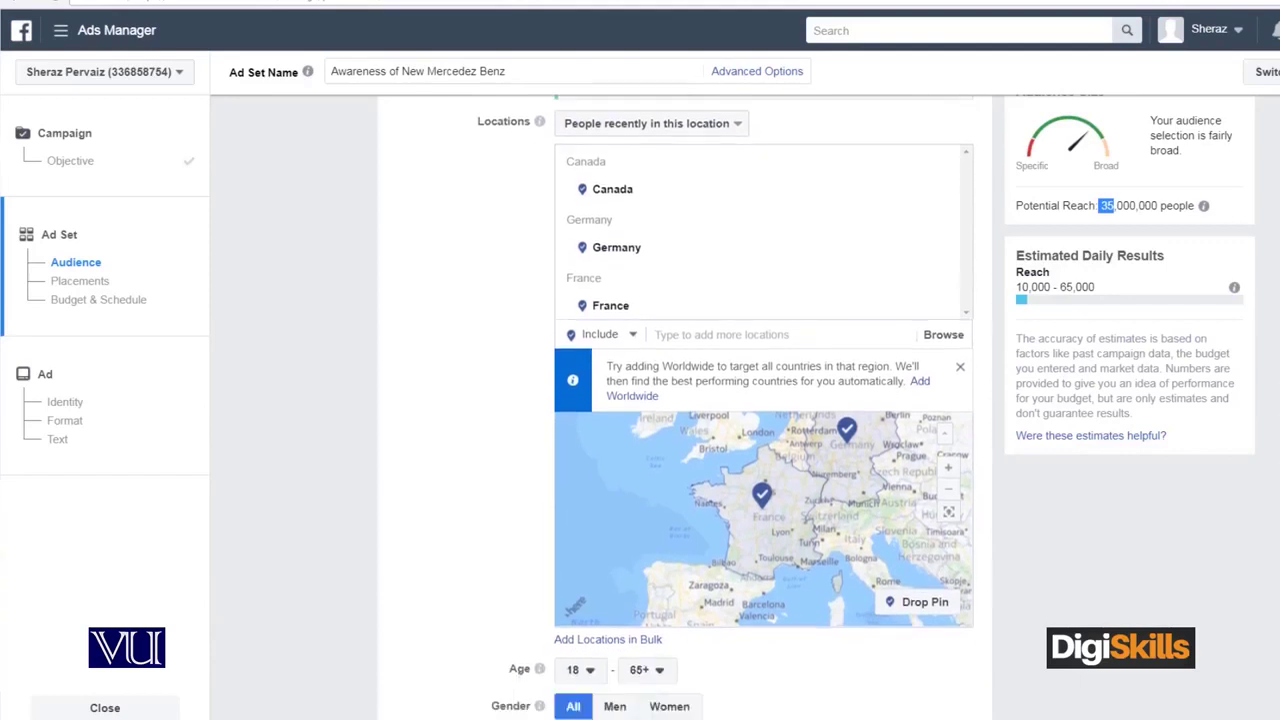
pyautogui.scroll(-1, 676, 400)
pyautogui.scroll(-2, 676, 400)
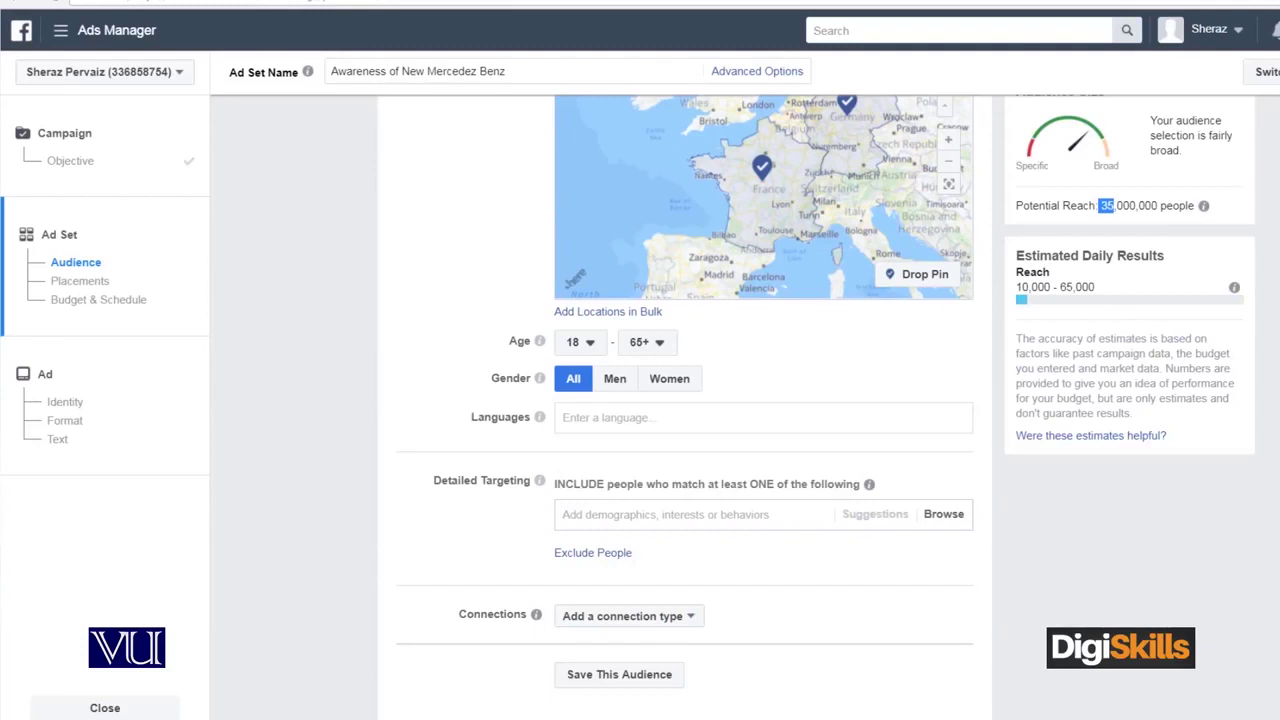
# Step: Set the audience age range to 40 through 50
pyautogui.click(592, 346)
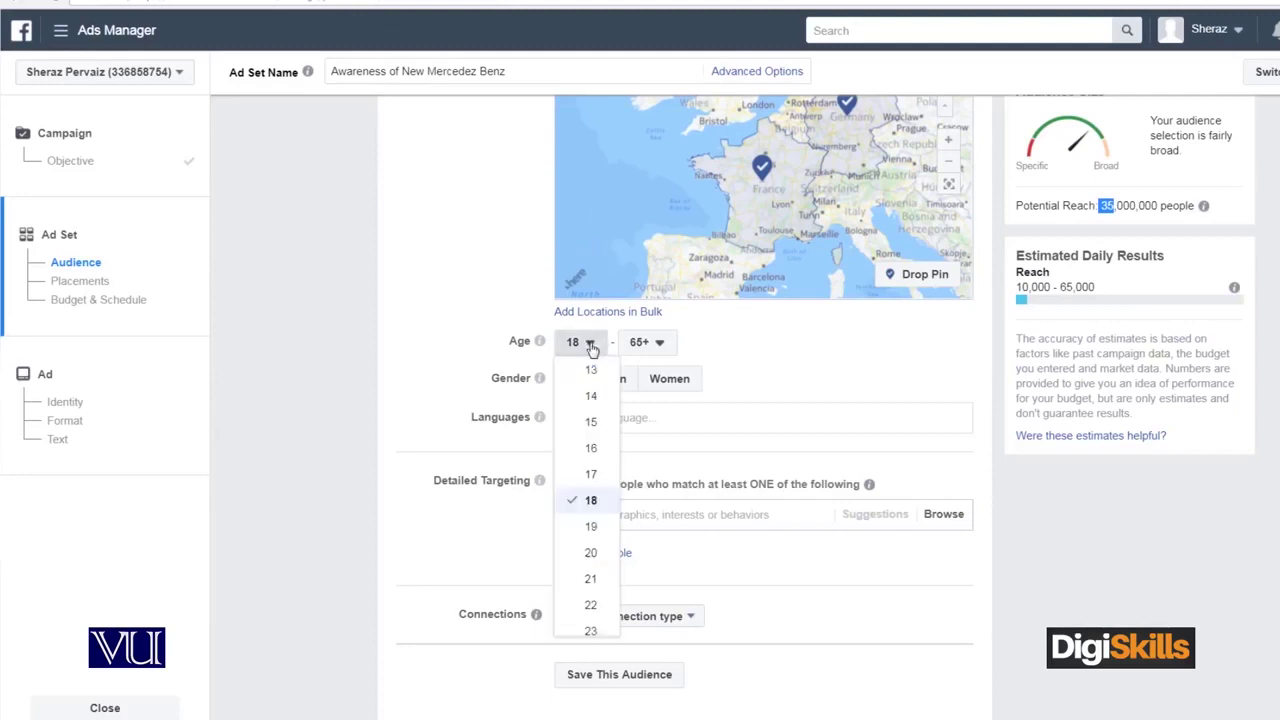
pyautogui.scroll(-3, 608, 563)
pyautogui.scroll(-2, 609, 563)
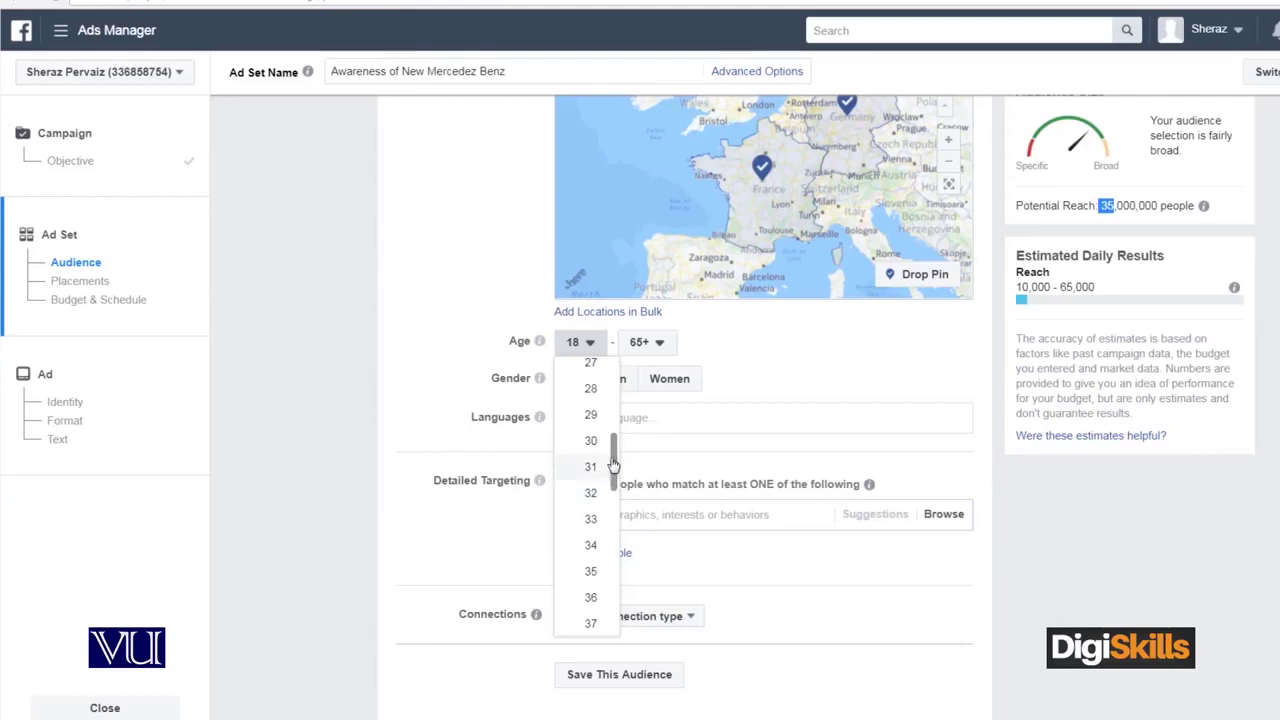
pyautogui.moveTo(614, 466); pyautogui.dragTo(613, 500)
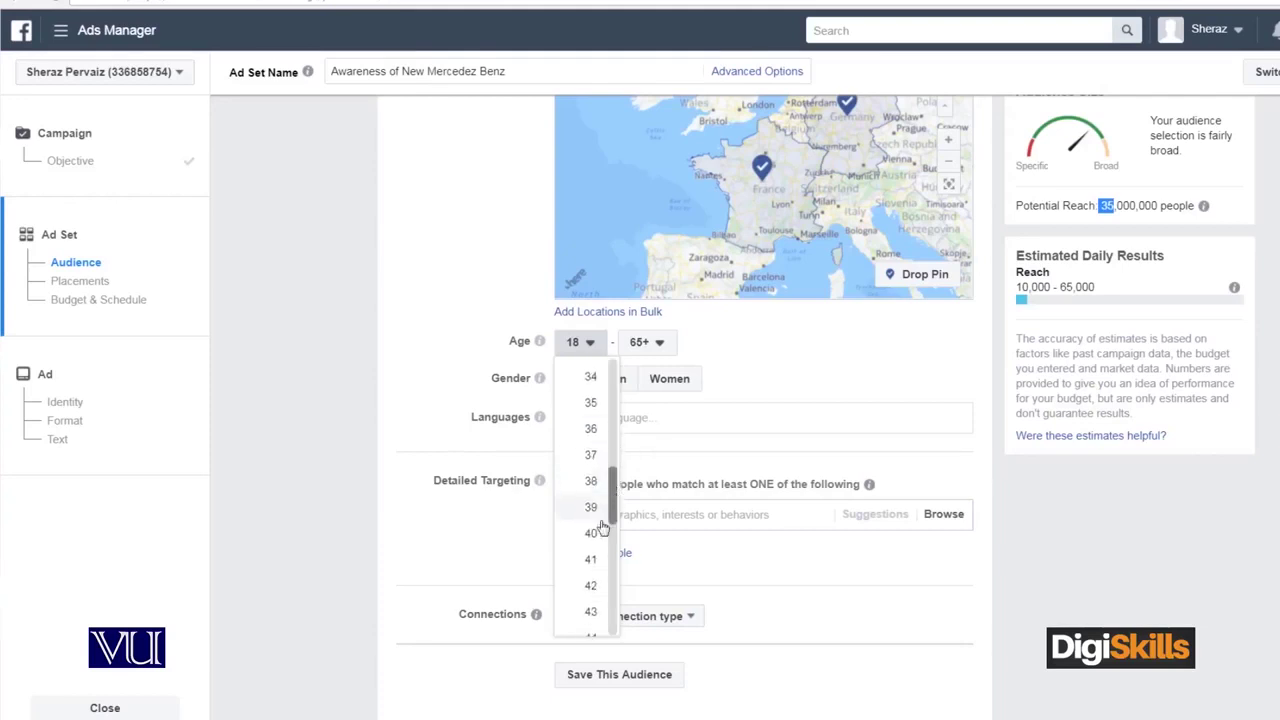
pyautogui.click(593, 535)
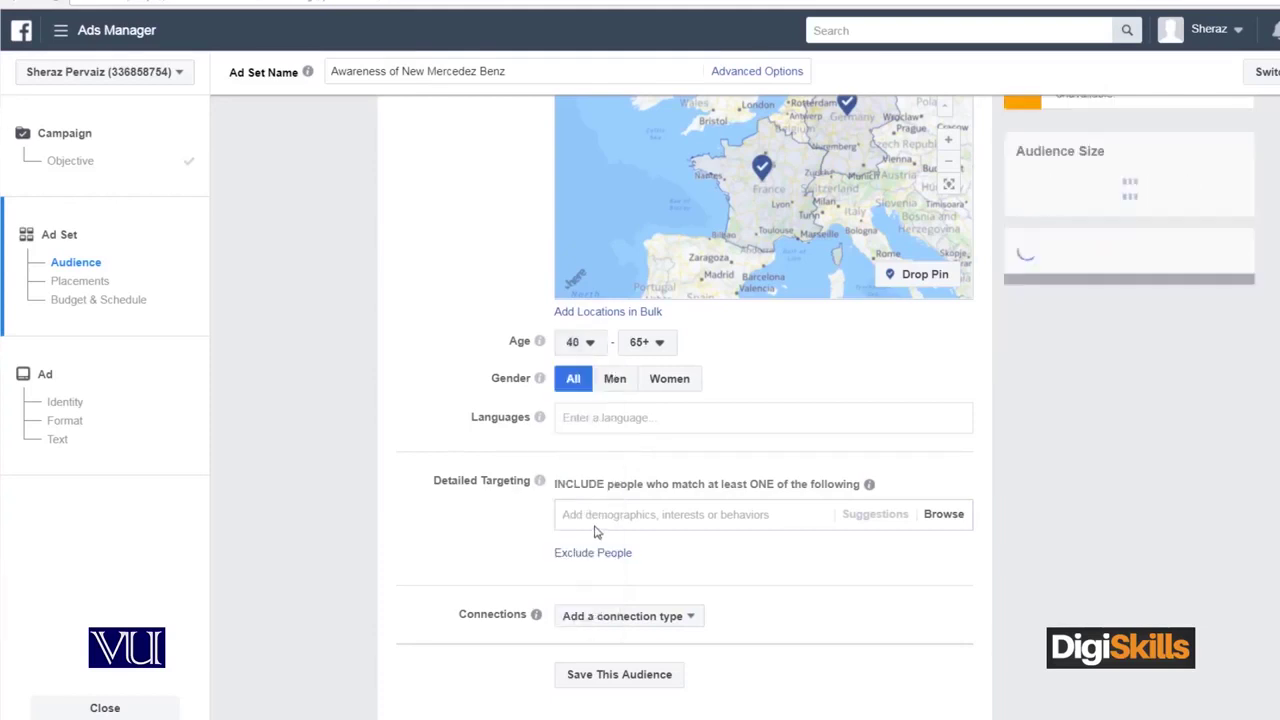
pyautogui.click(648, 344)
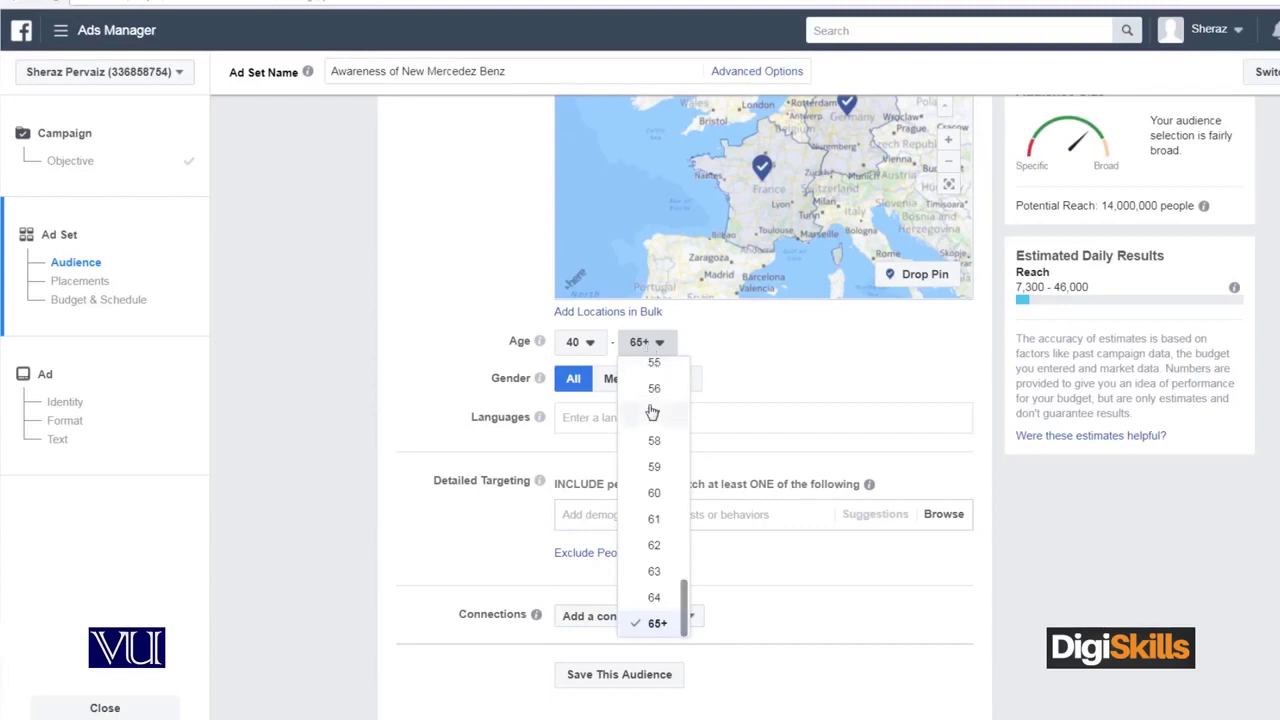
pyautogui.scroll(1, 670, 443)
pyautogui.scroll(2, 672, 445)
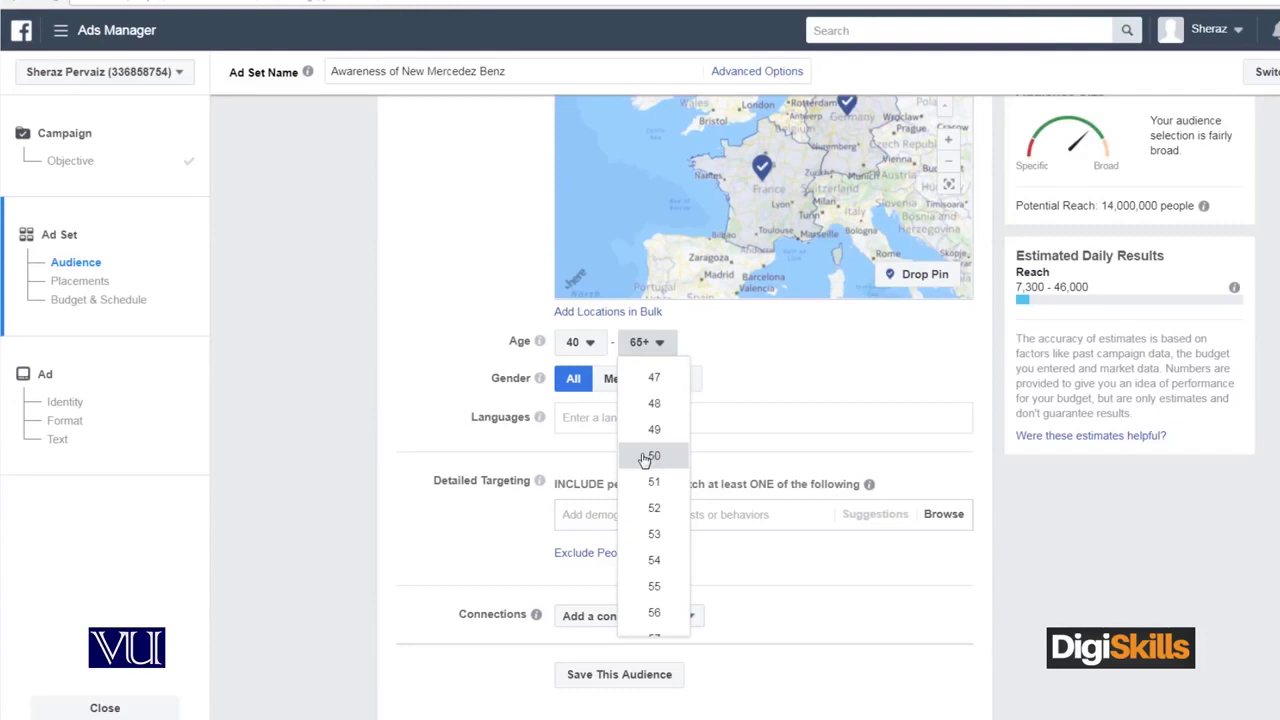
pyautogui.click(655, 455)
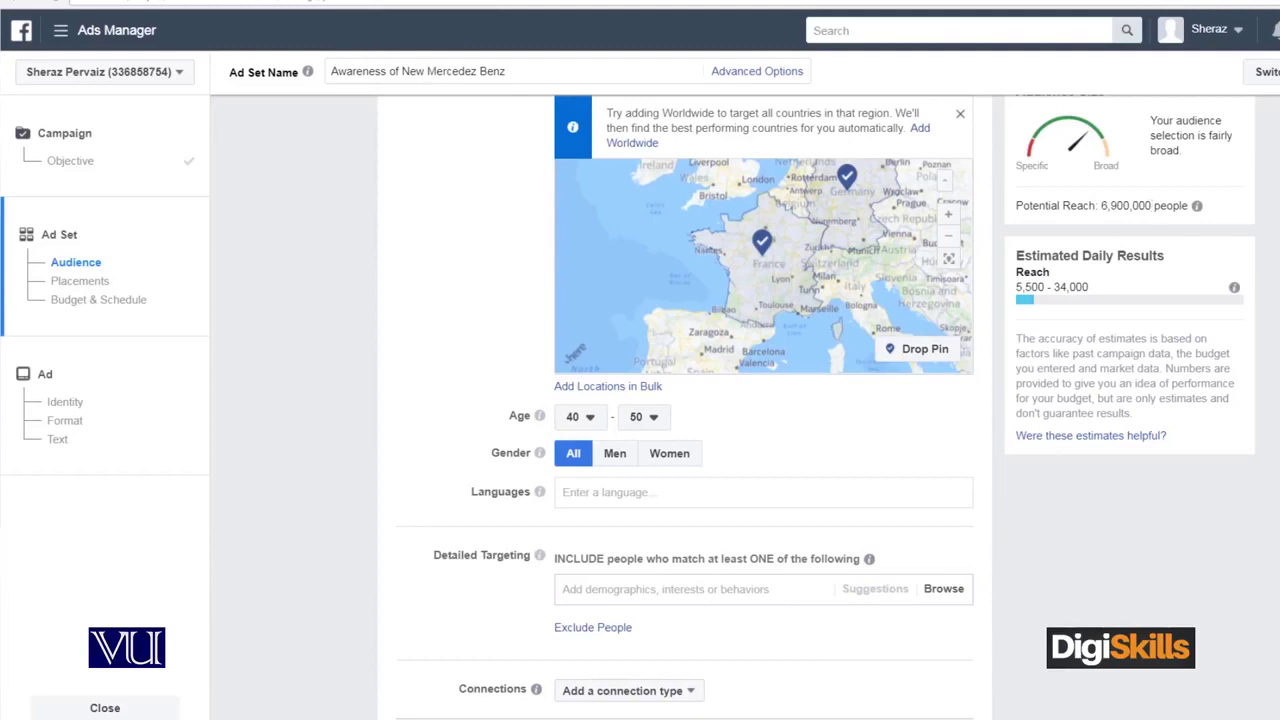
# Step: Limit the gender to men, bringing potential reach to 3,300,000
pyautogui.scroll(-3, 620, 237)
pyautogui.click(617, 232)
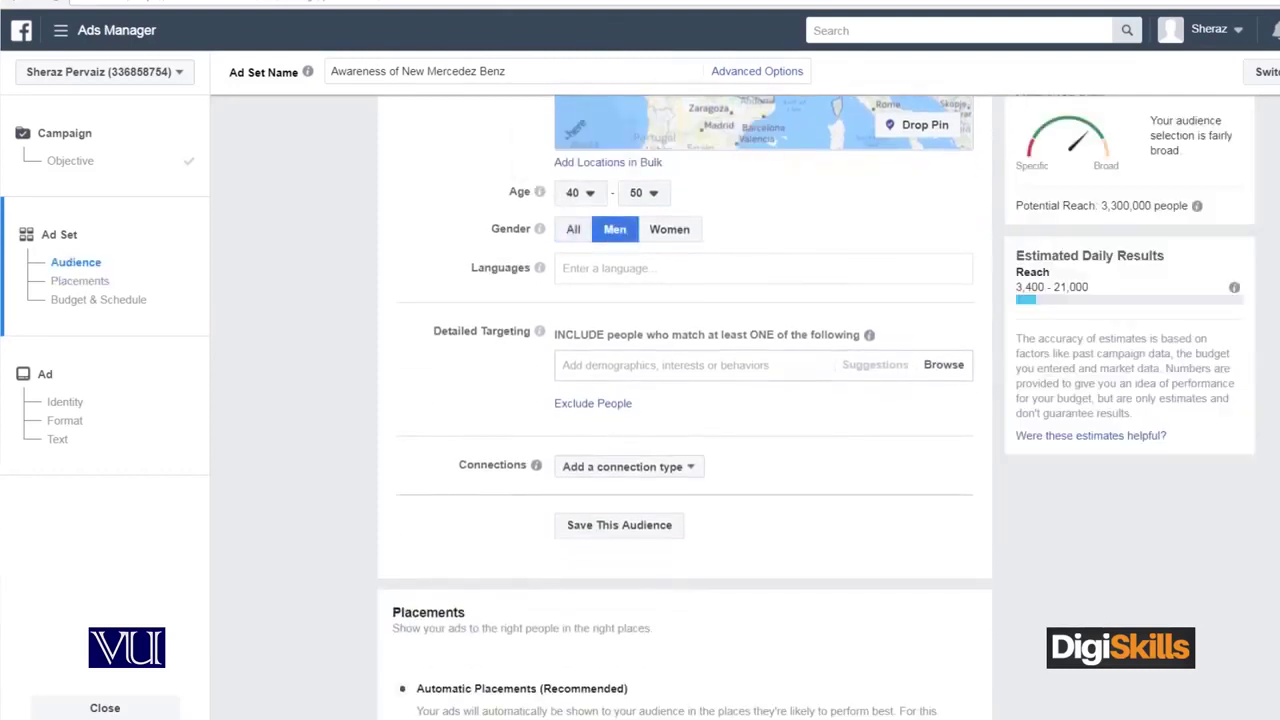
pyautogui.scroll(2, 1099, 205)
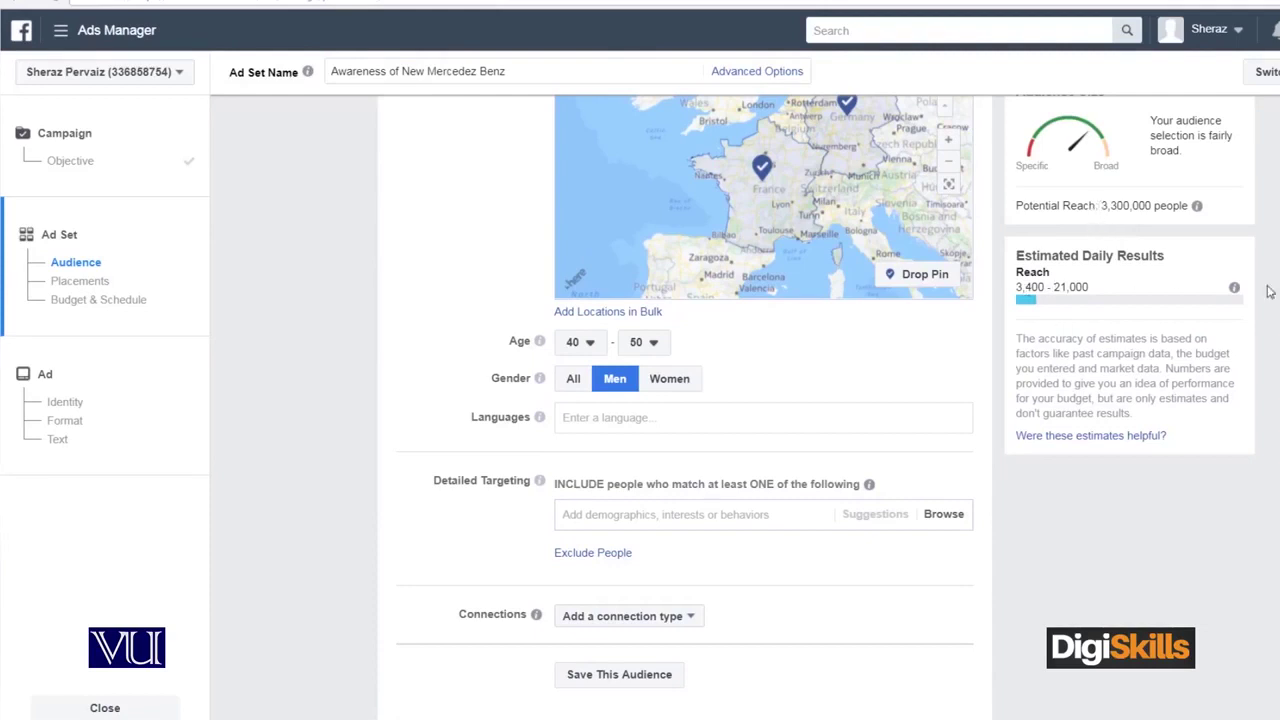
# Step: Add English (All), German and French (Canada) as the target languages
pyautogui.click(610, 372)
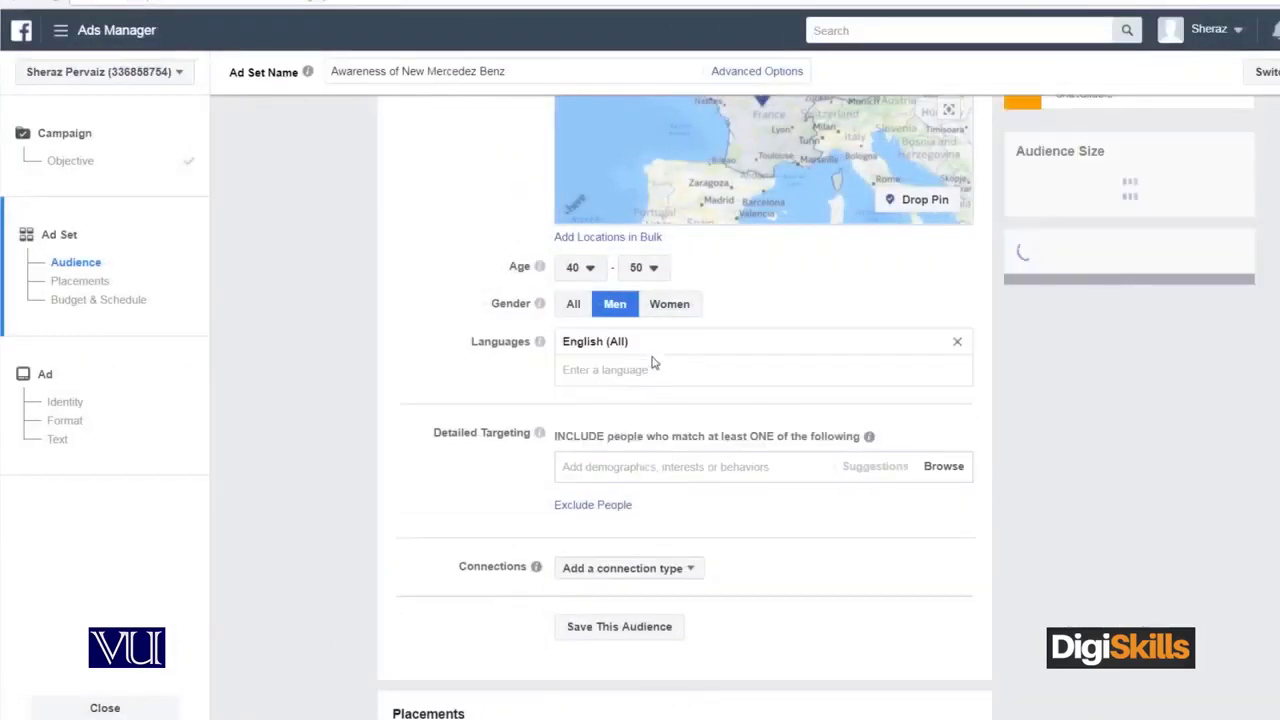
pyautogui.click(686, 370)
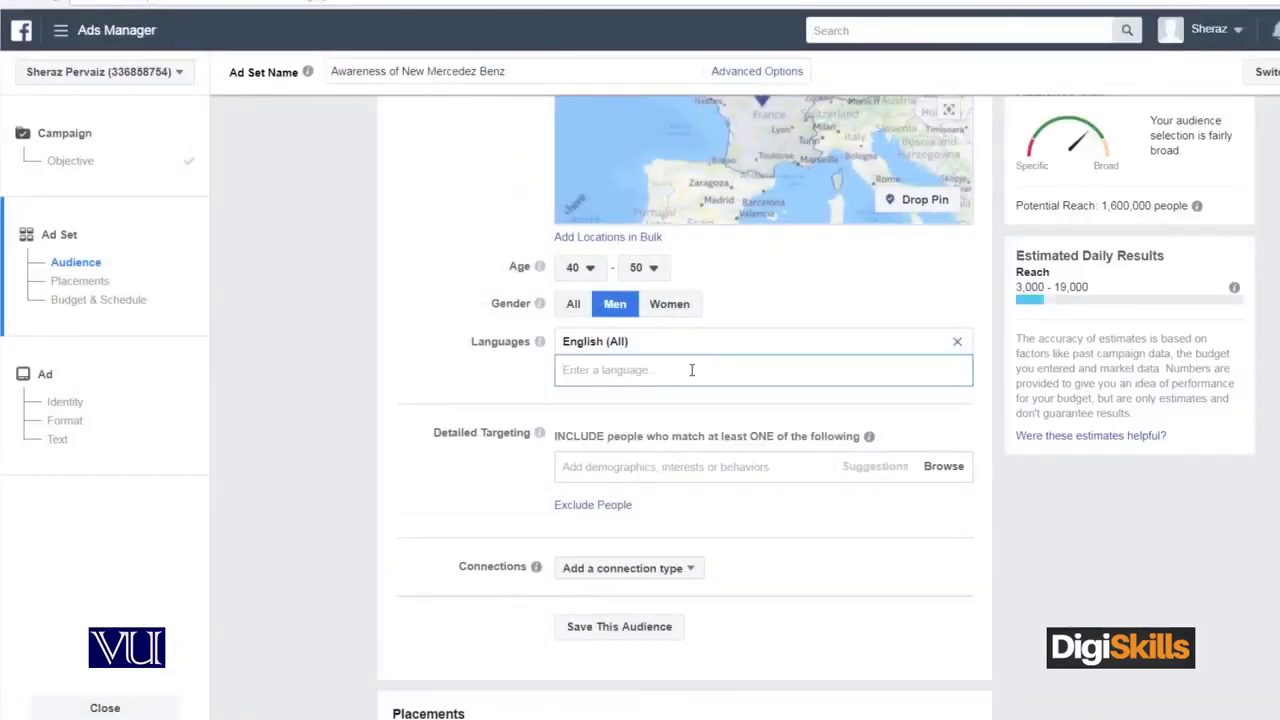
pyautogui.write('German')
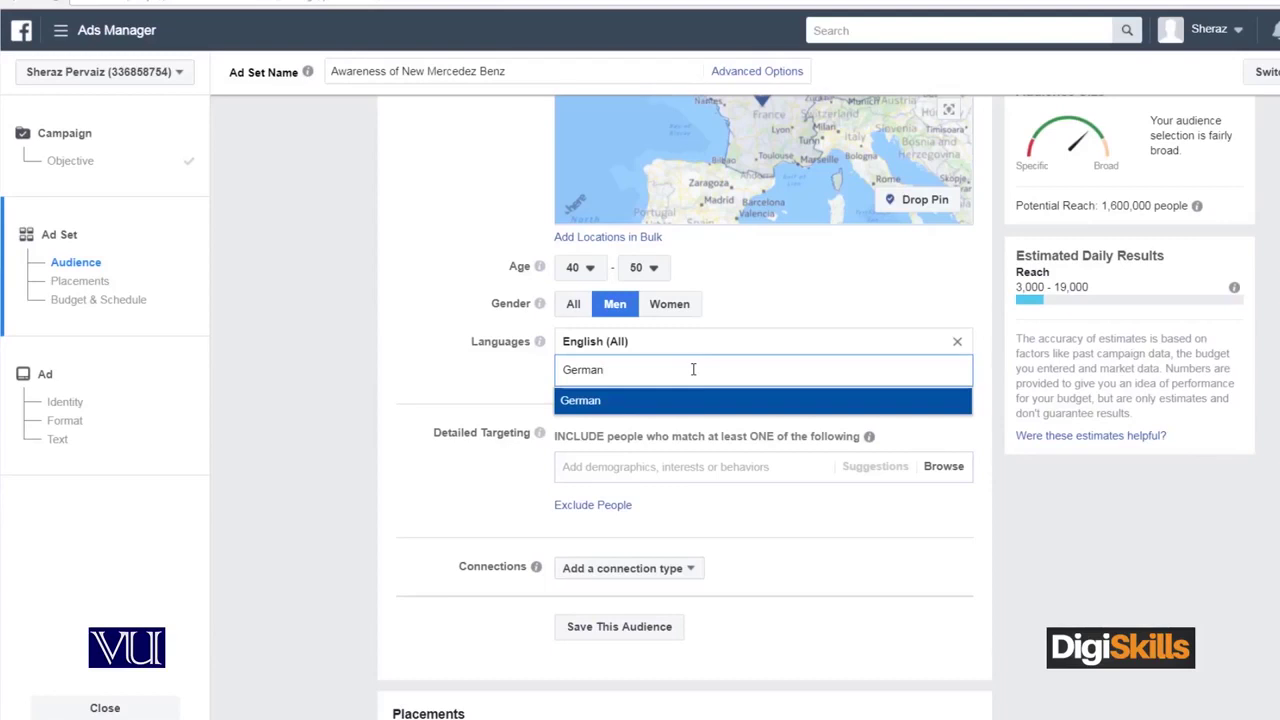
pyautogui.click(704, 401)
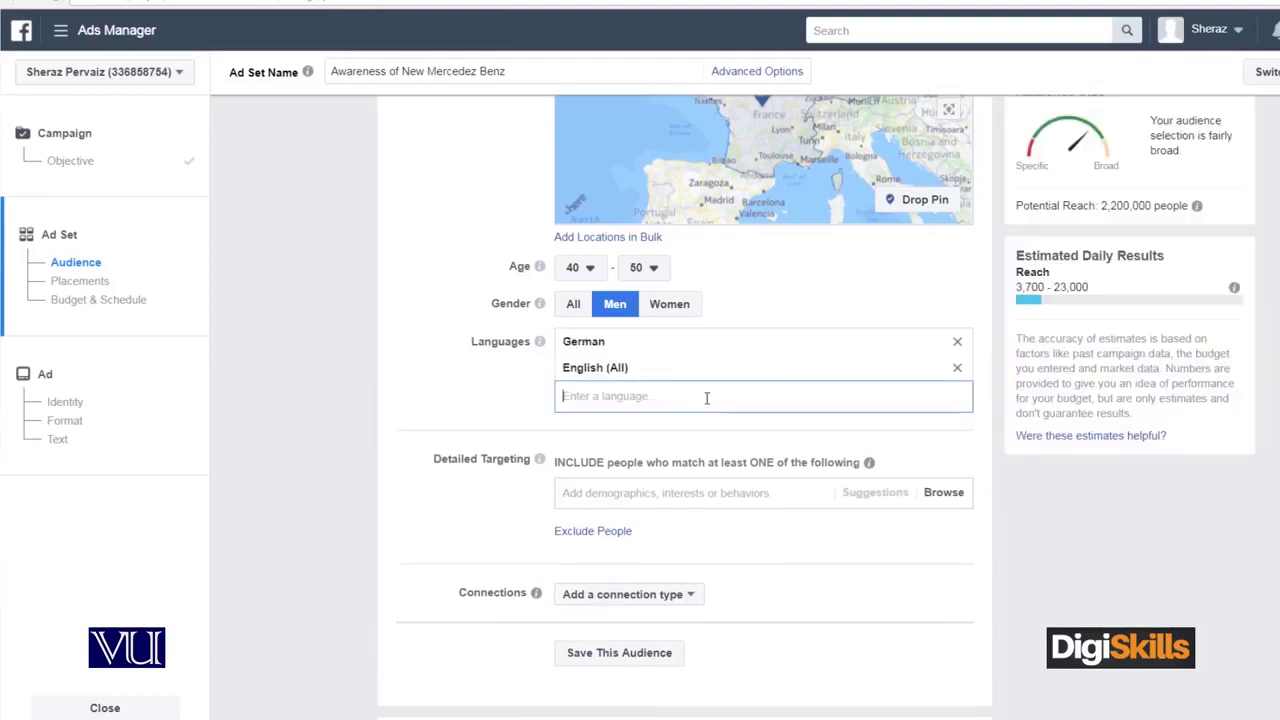
pyautogui.write('French')
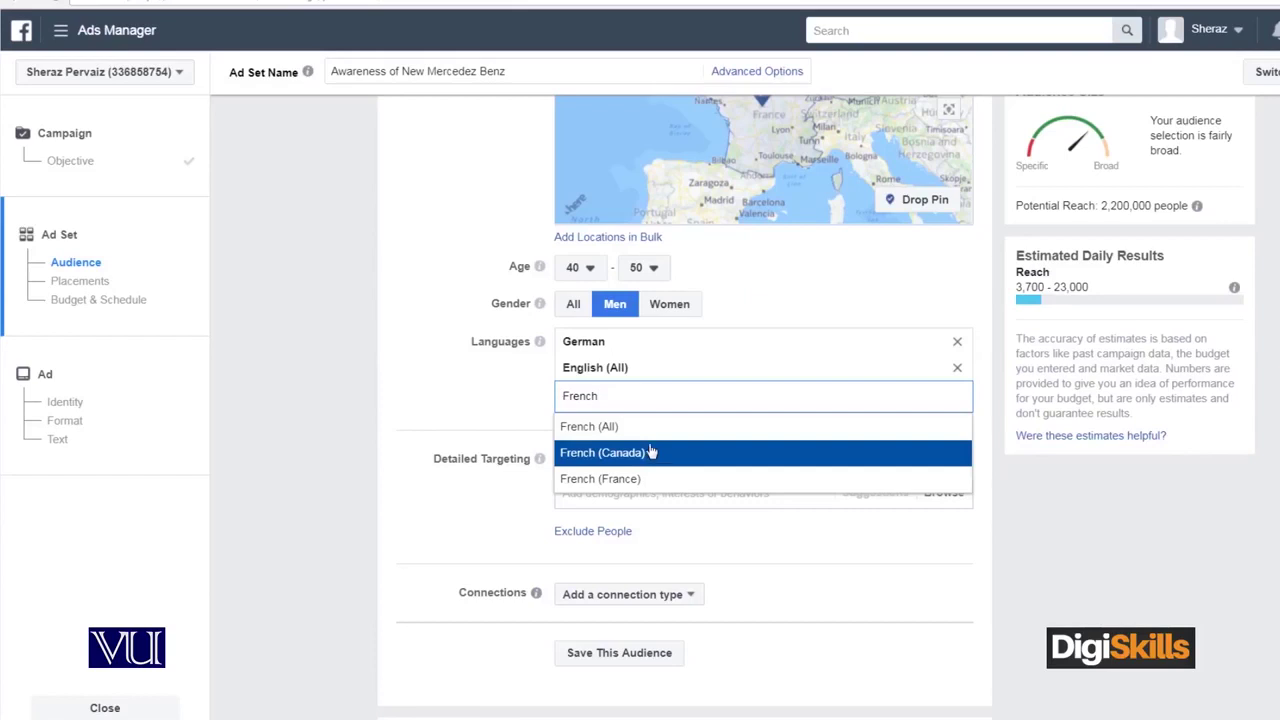
pyautogui.click(651, 452)
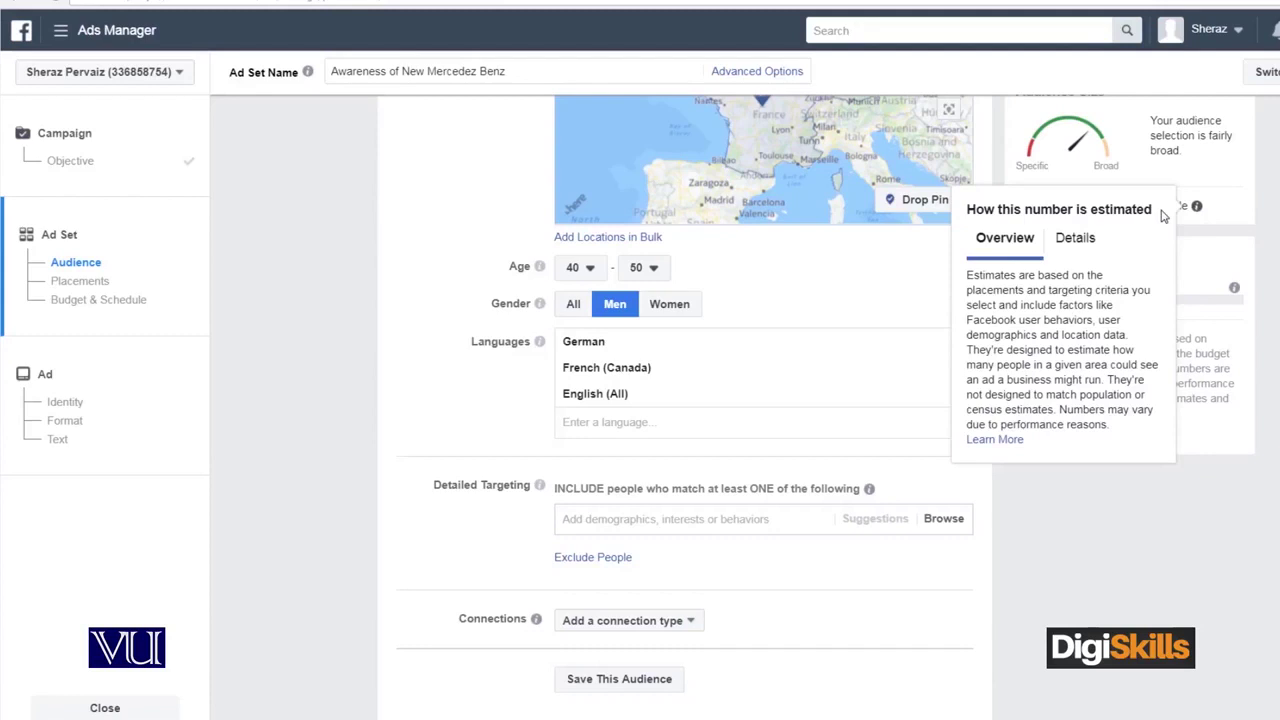
pyautogui.moveTo(760, 357)
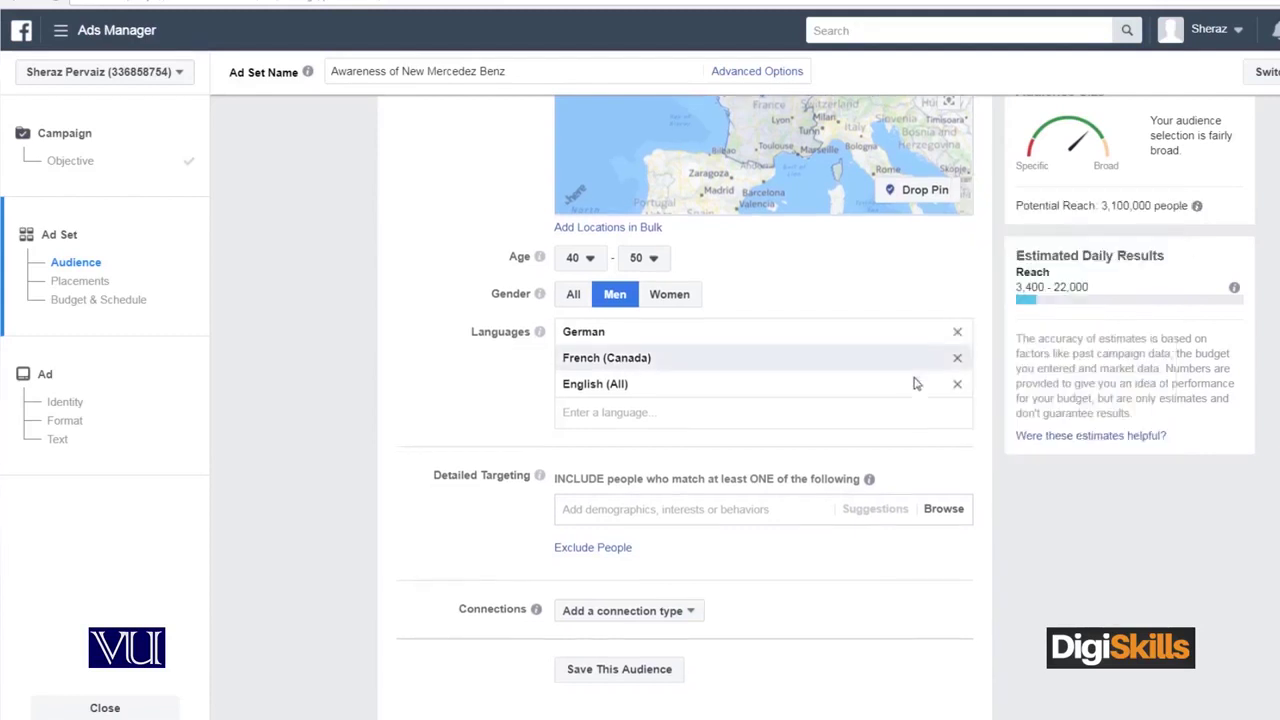
pyautogui.scroll(-2, 910, 375)
# Step: Save the men 40–50, Canada/Germany/France, three-language targeting as an audience
pyautogui.click(652, 456)
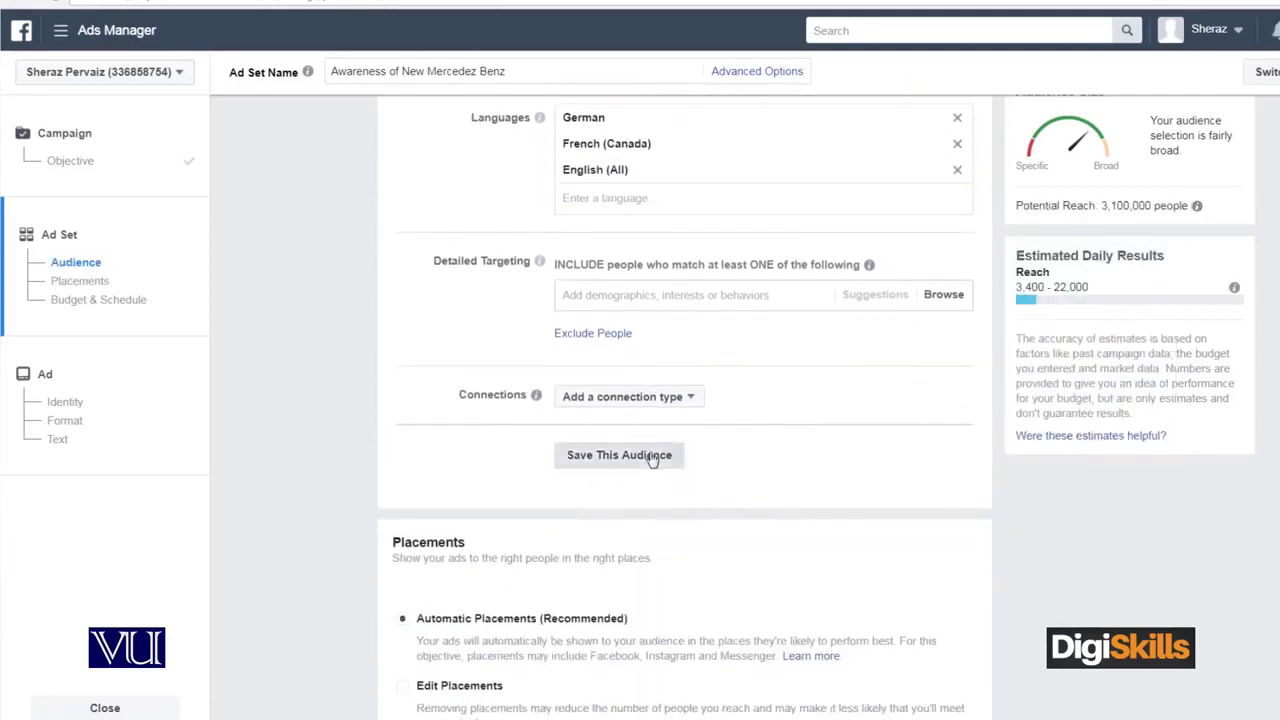
pyautogui.click(960, 400)
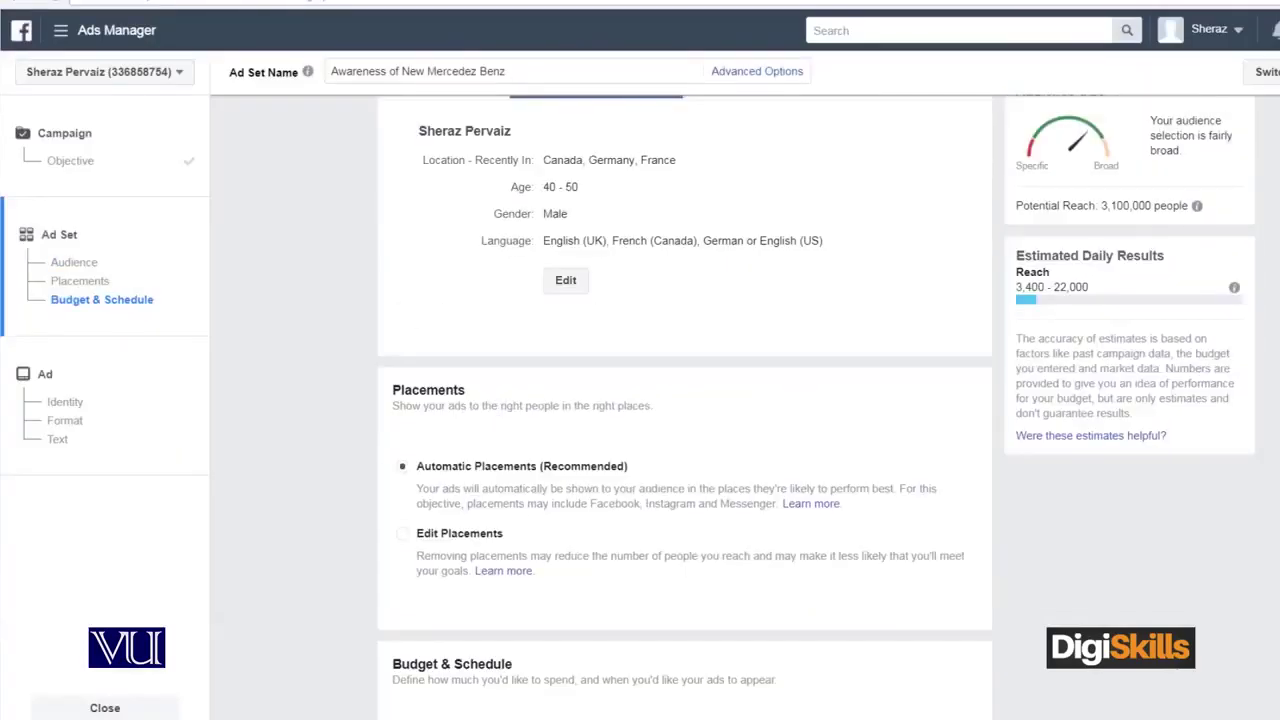
pyautogui.scroll(-2, 685, 400)
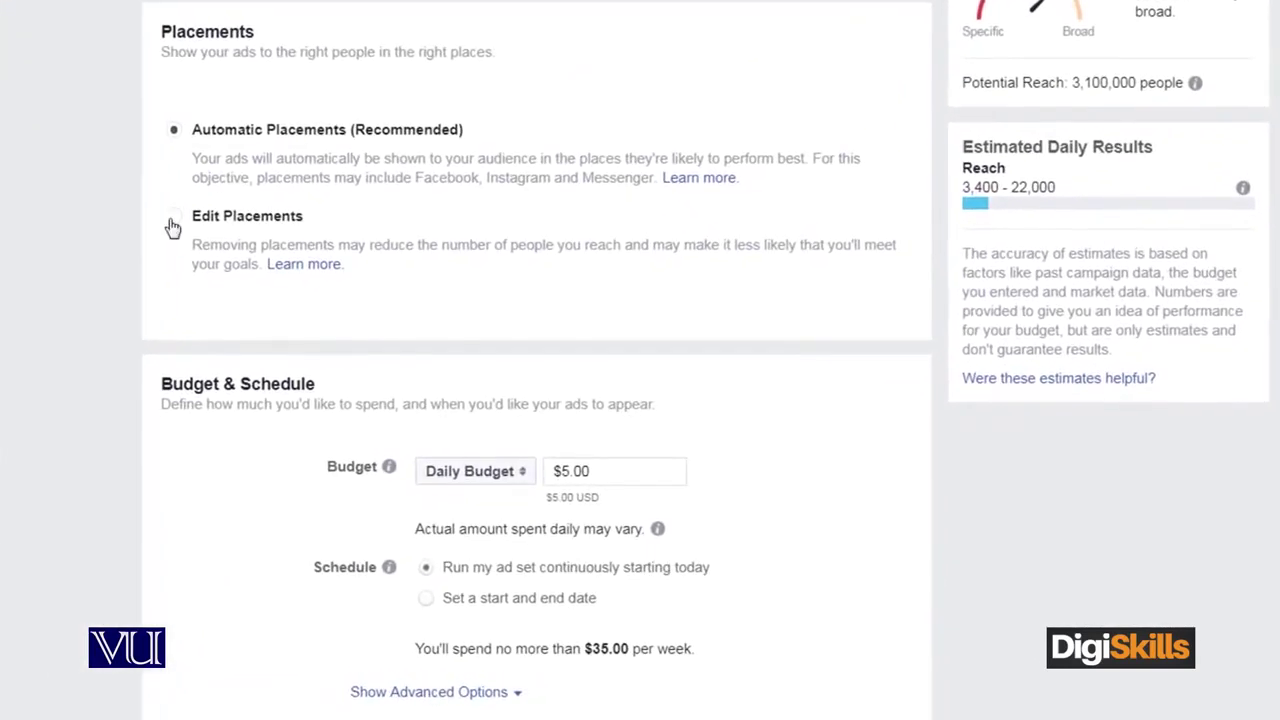
# Step: Try Edit Placements, then return the ad set to Automatic Placements (Recommended)
pyautogui.click(172, 228)
pyautogui.scroll(-3, 770, 394)
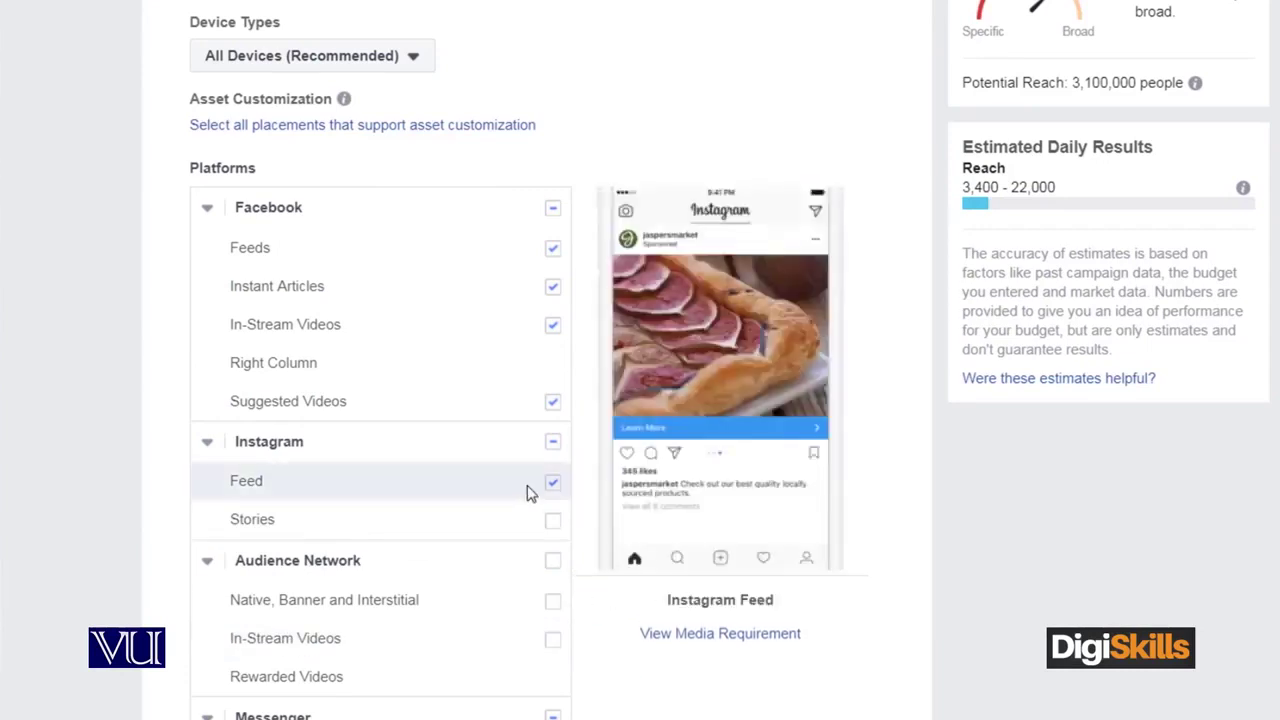
pyautogui.scroll(-2, 527, 487)
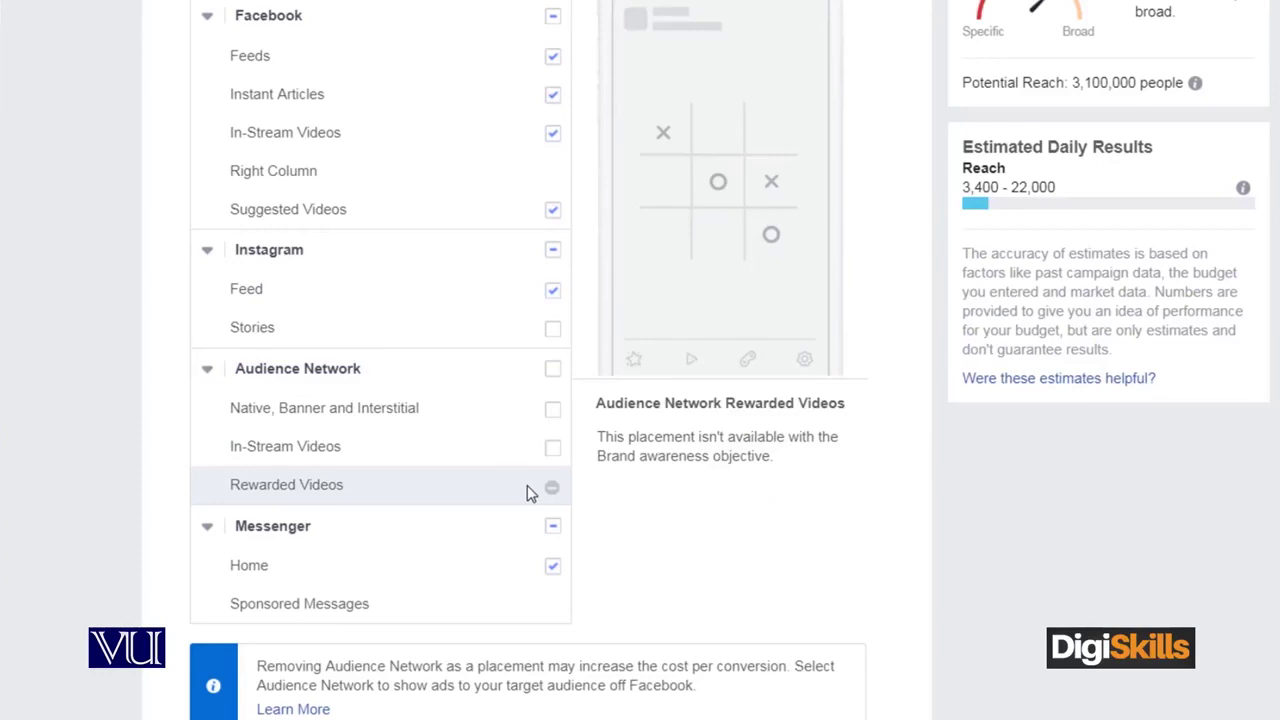
pyautogui.scroll(1, 537, 495)
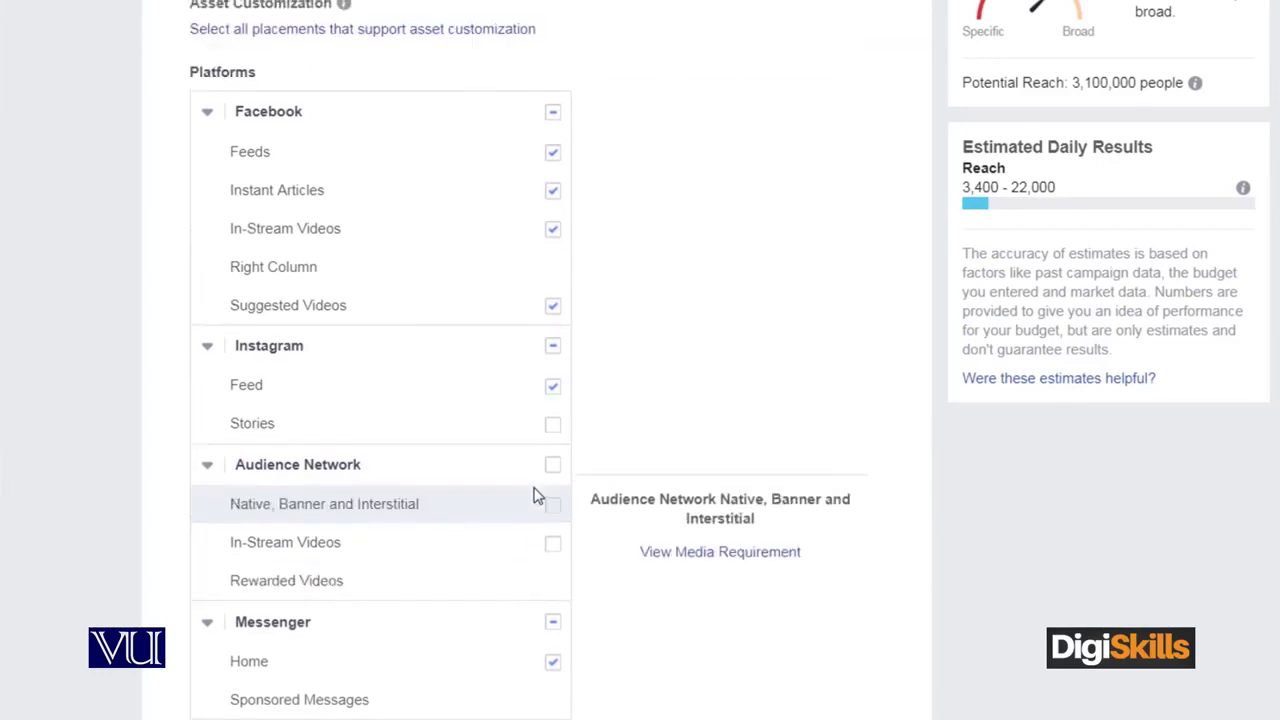
pyautogui.scroll(3, 537, 495)
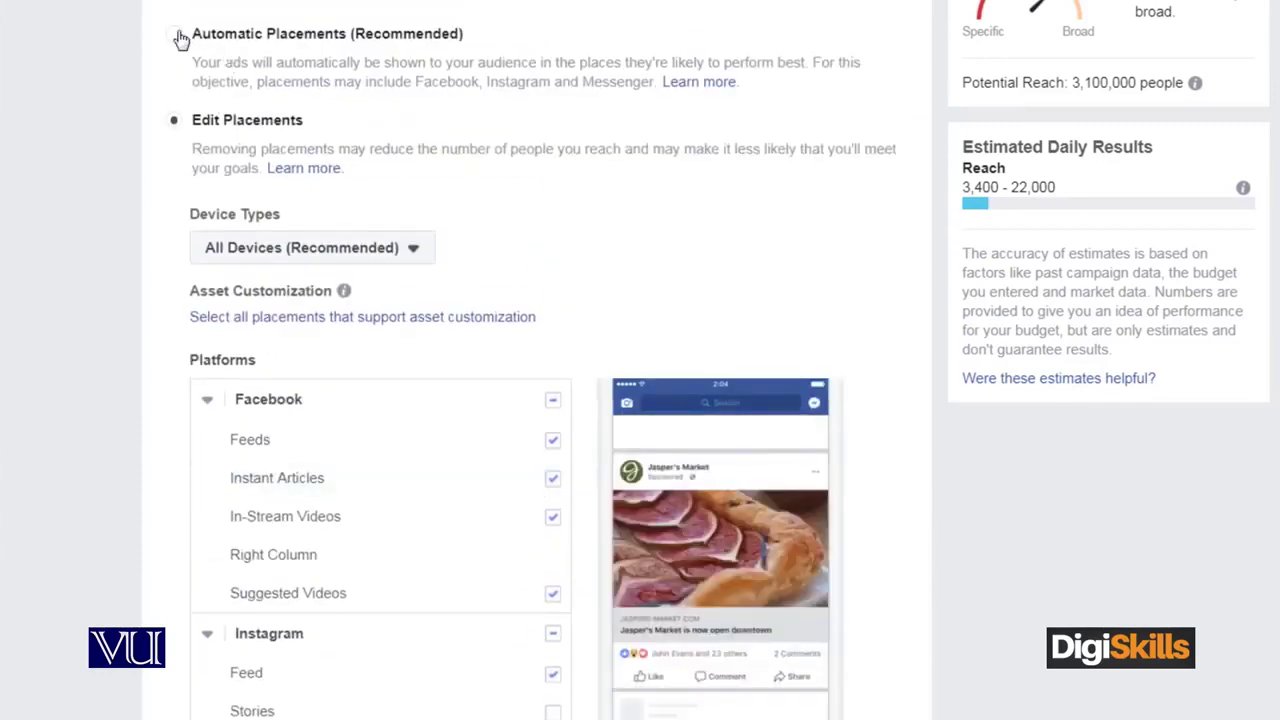
pyautogui.click(175, 35)
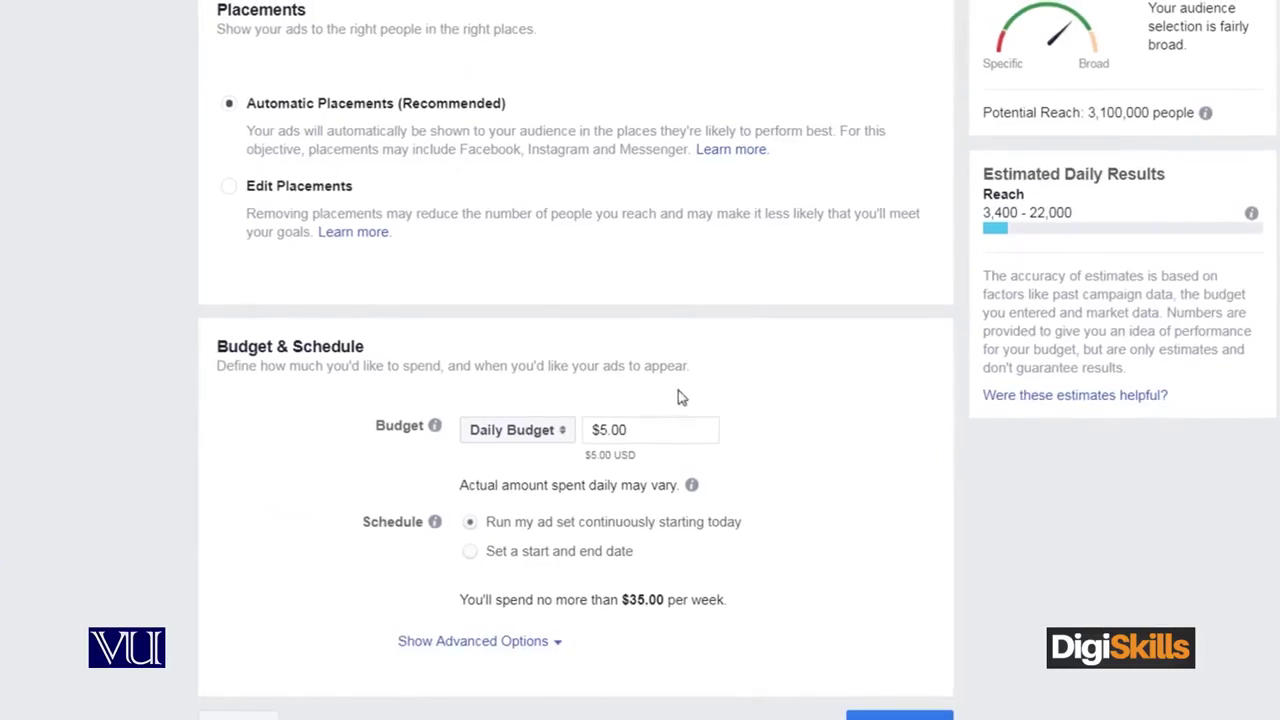
# Step: Replace the daily budget with $50.00
pyautogui.moveTo(634, 429); pyautogui.dragTo(567, 429)
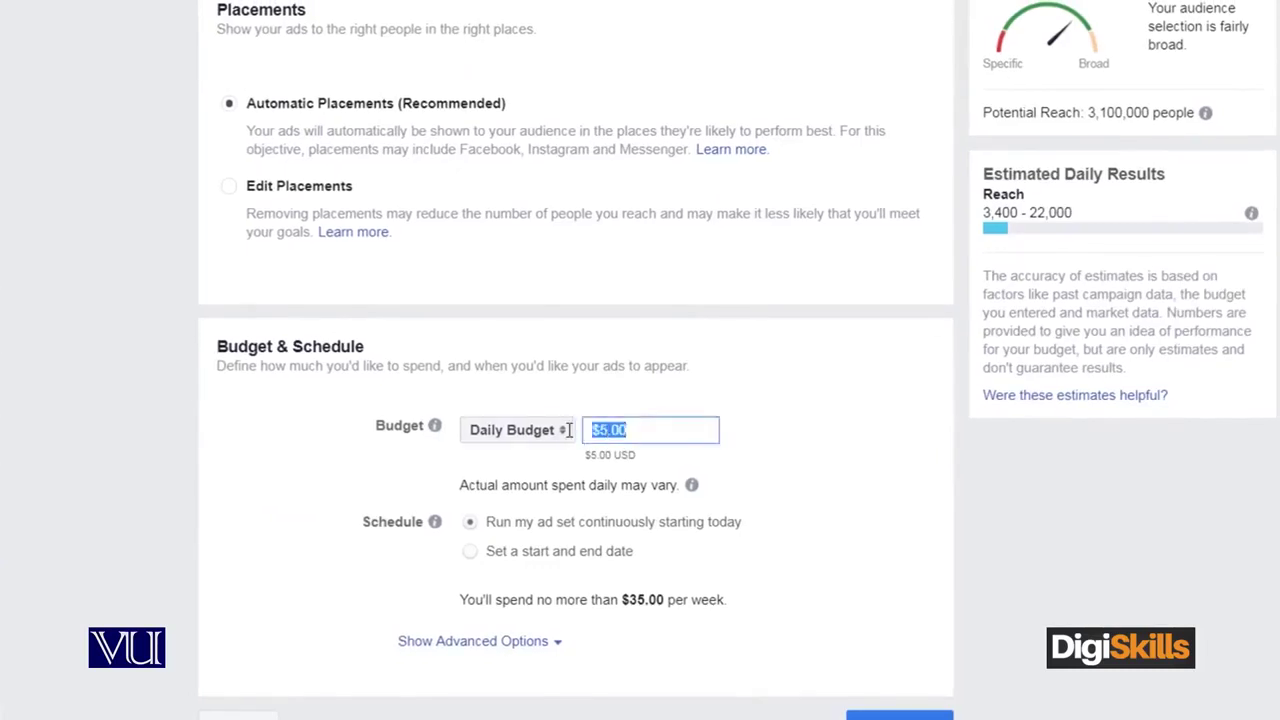
pyautogui.write('50')
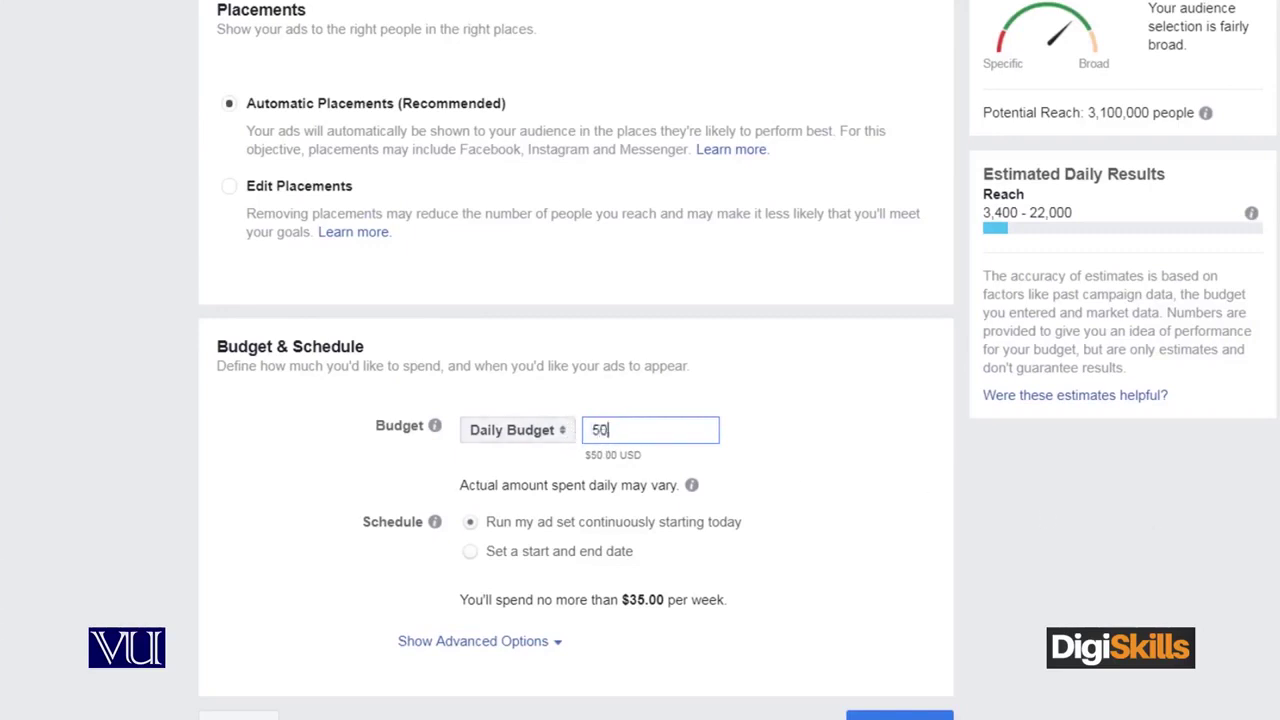
pyautogui.click(1270, 487)
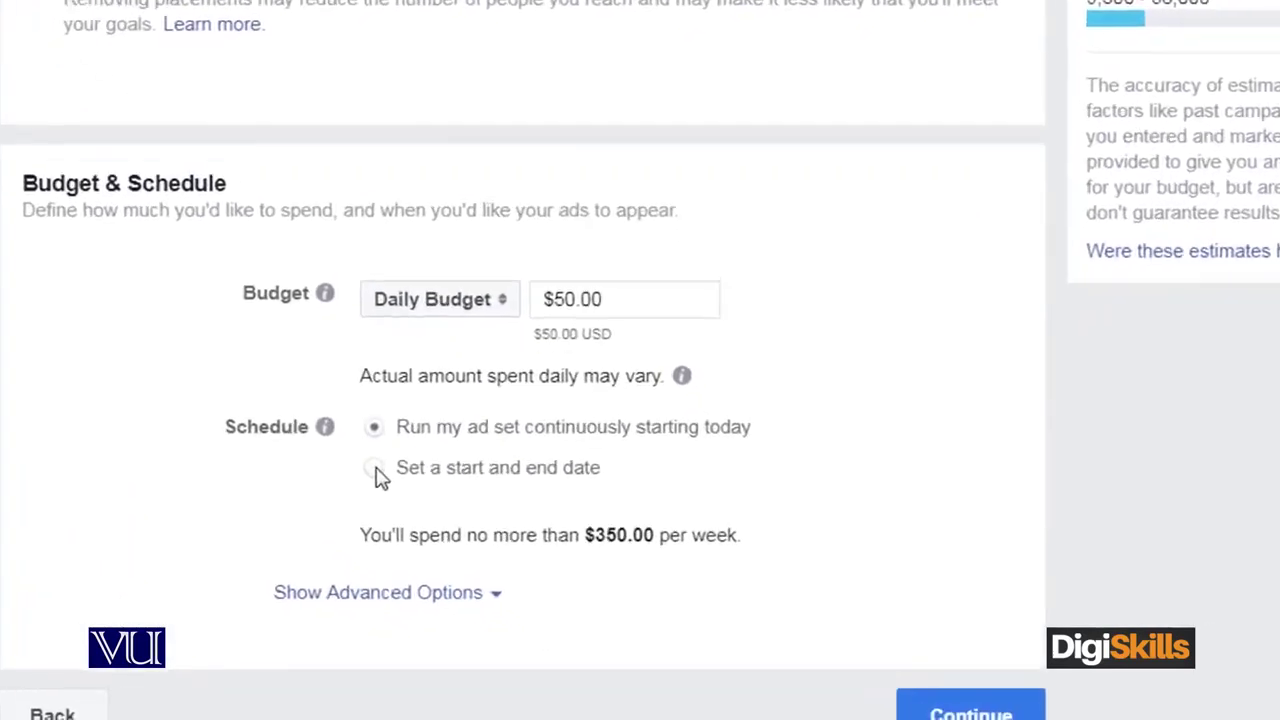
# Step: Schedule the ad set to run from May 1 to May 31, 2018
pyautogui.click(470, 552)
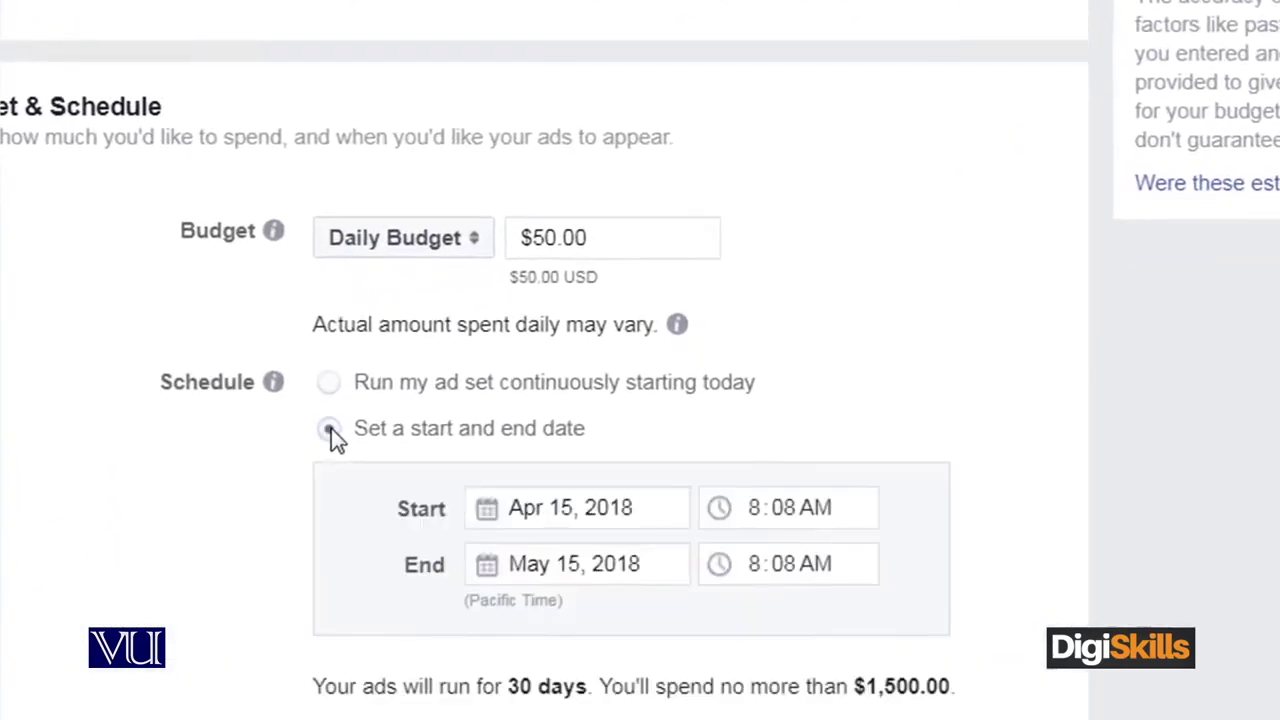
pyautogui.click(596, 511)
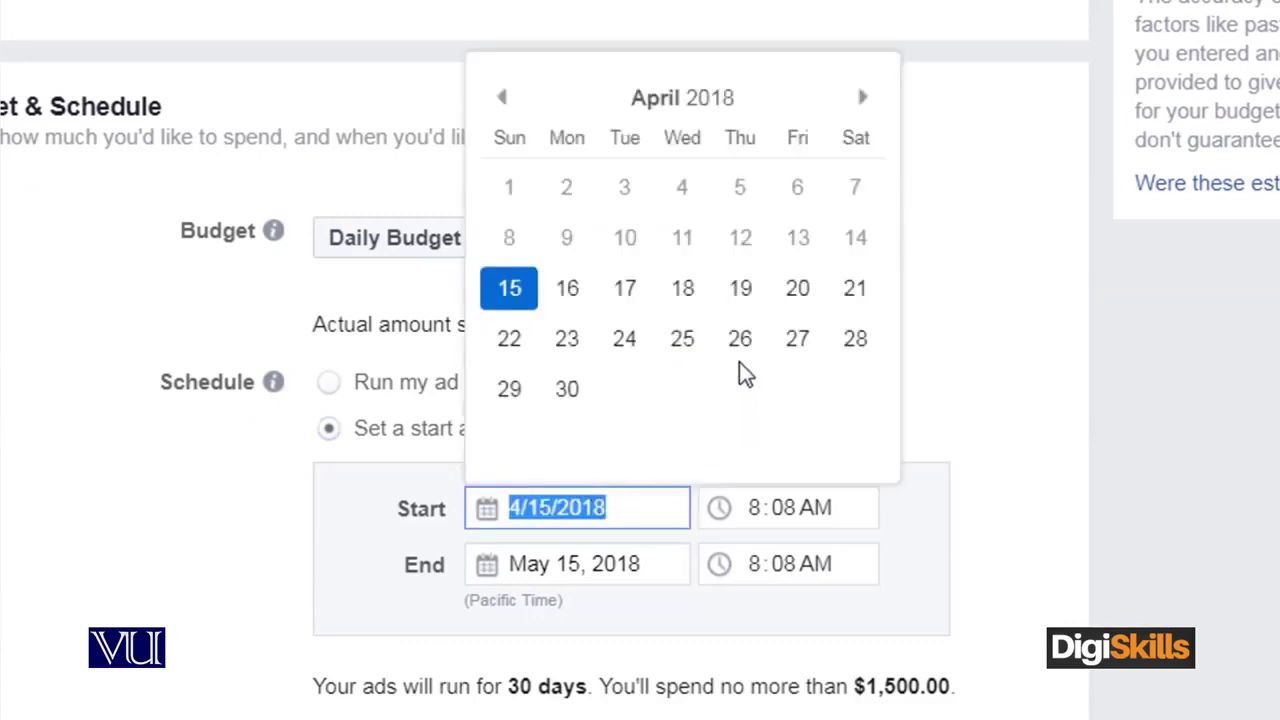
pyautogui.click(863, 98)
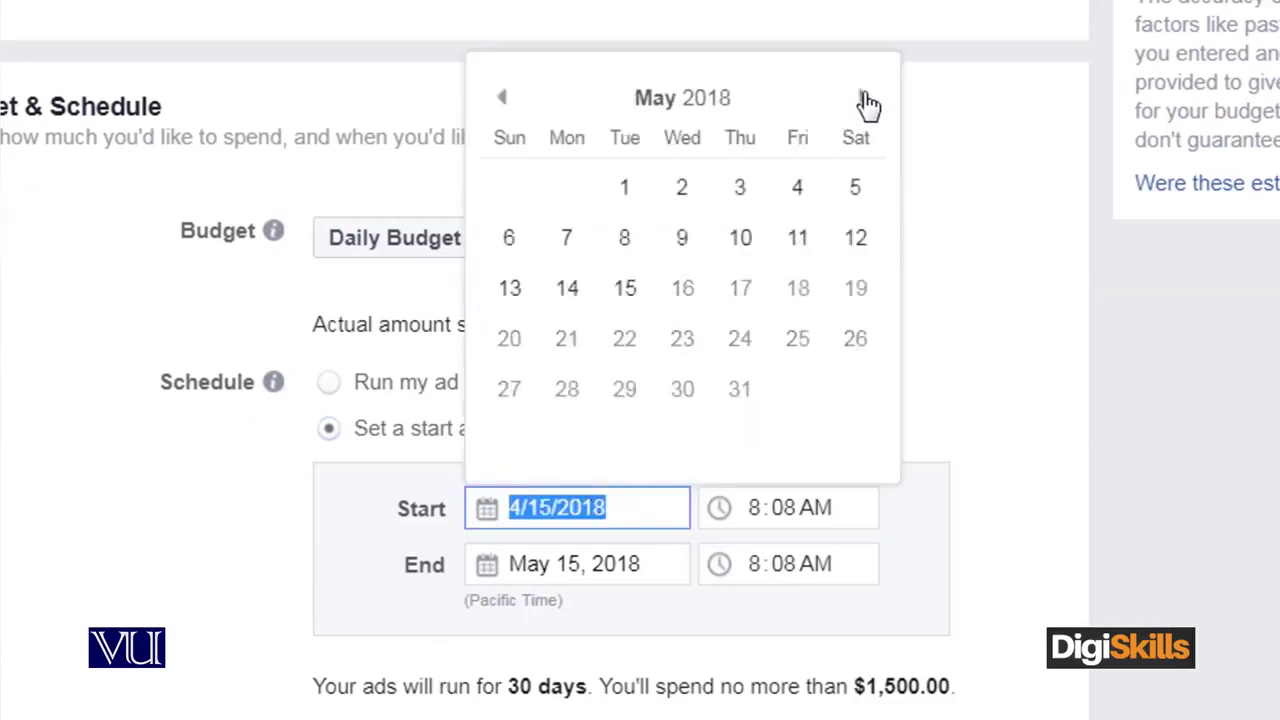
pyautogui.click(625, 190)
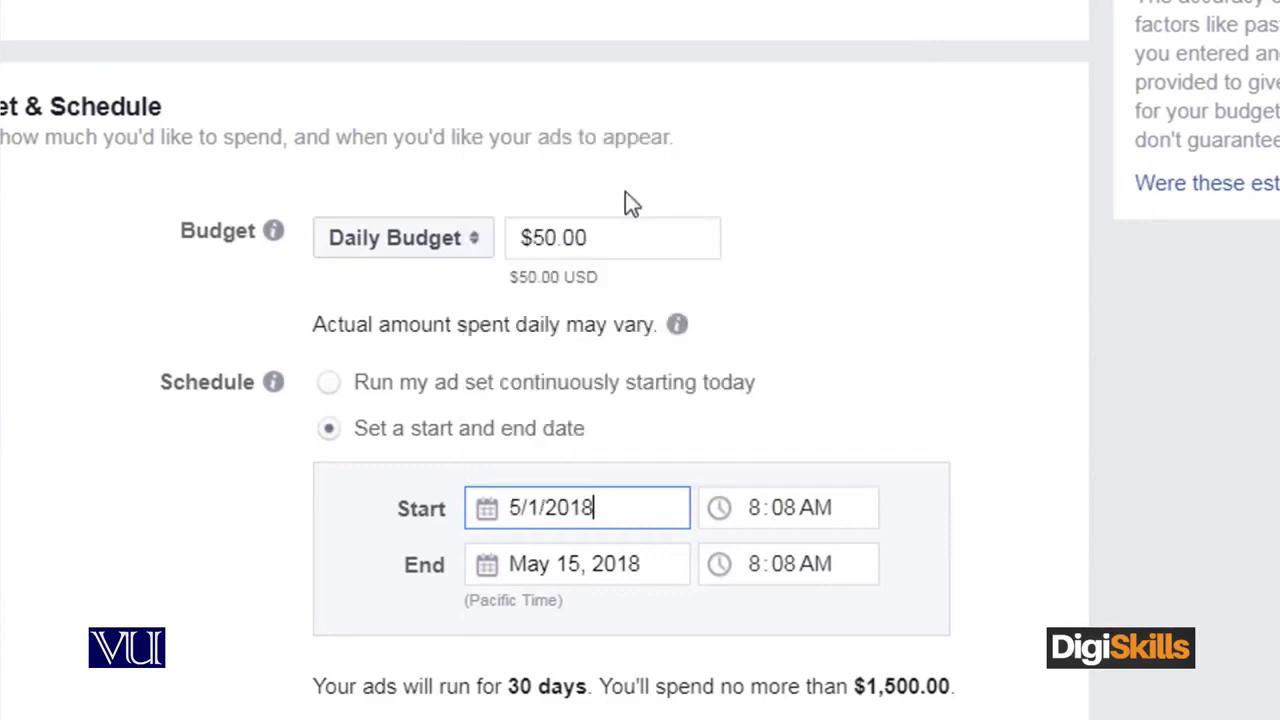
pyautogui.click(617, 565)
pyautogui.click(742, 448)
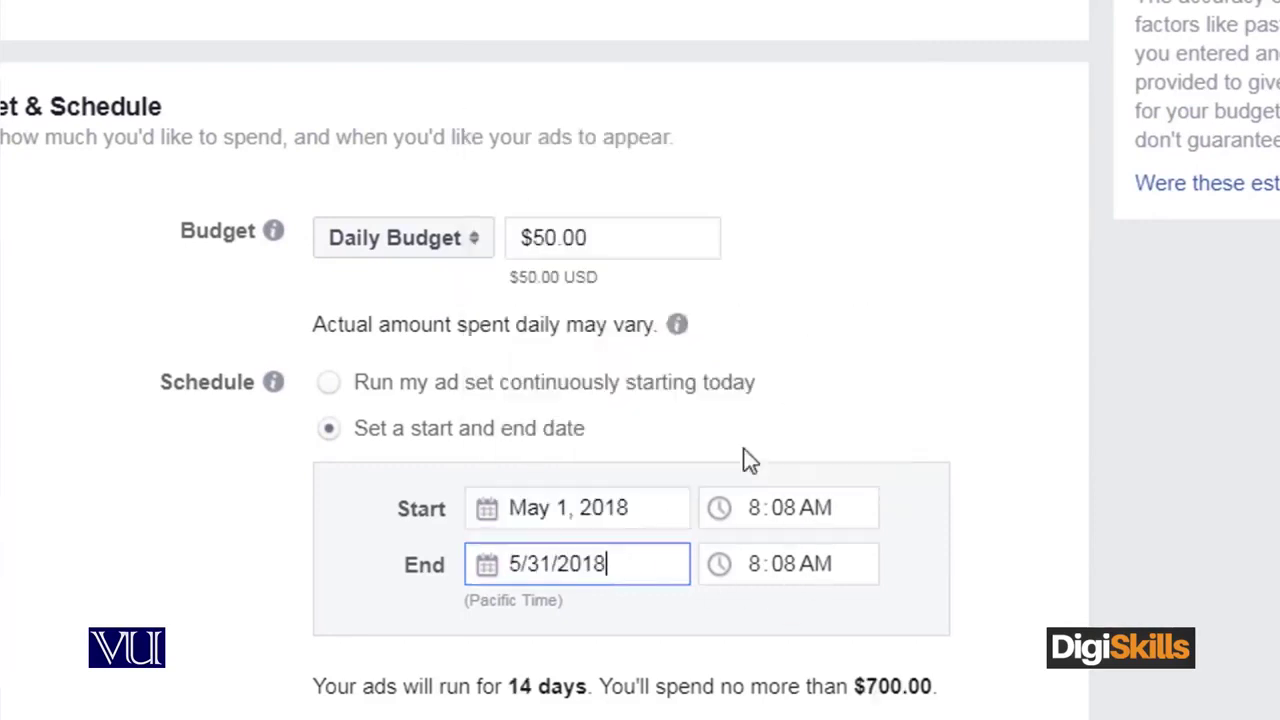
pyautogui.click(1201, 482)
pyautogui.scroll(-2, 1201, 482)
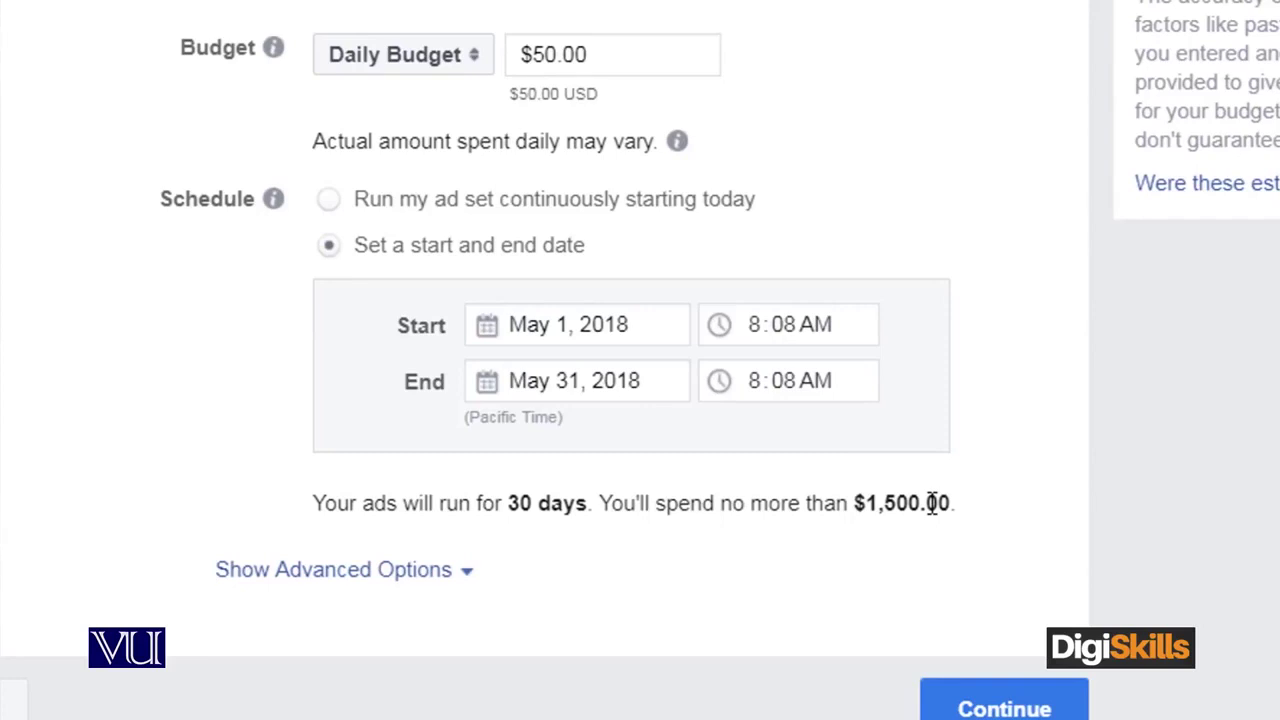
# Step: Change the daily budget from $50.00 to $4.00 and continue to ad creation
pyautogui.click(548, 56)
pyautogui.press('BackSpace')
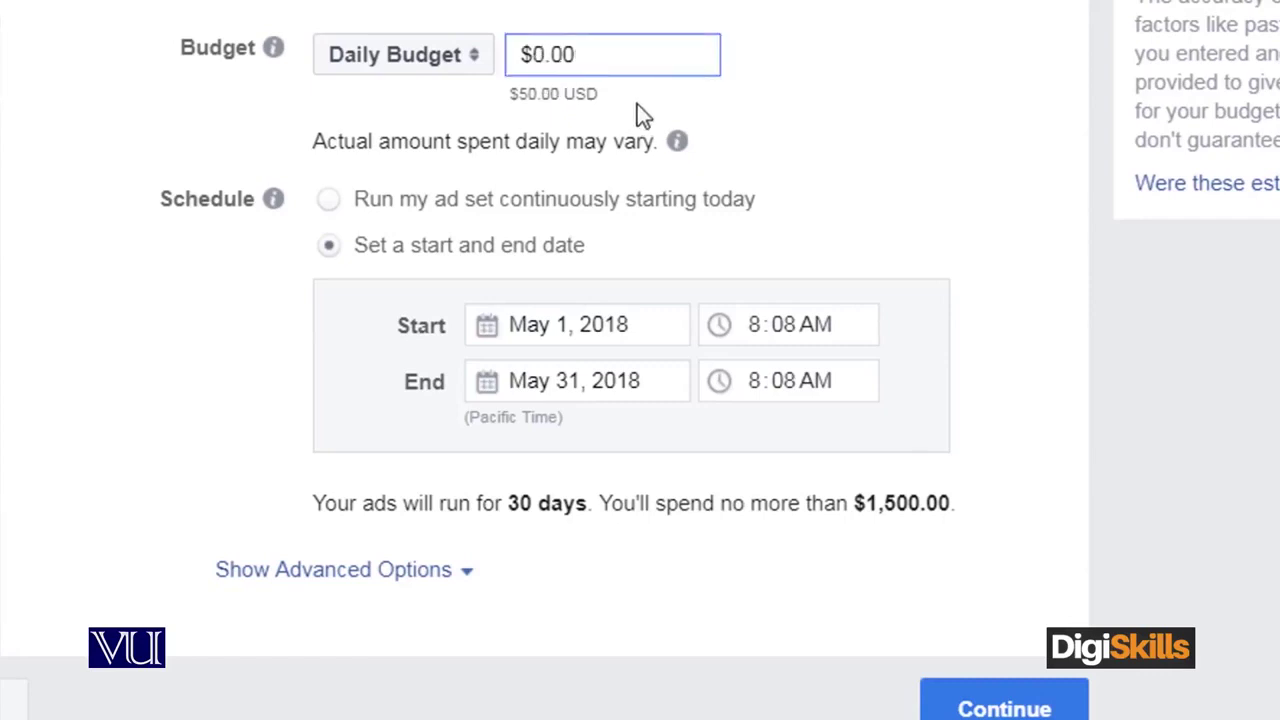
pyautogui.write('4')
pyautogui.press('Right')
pyautogui.press('BackSpace')
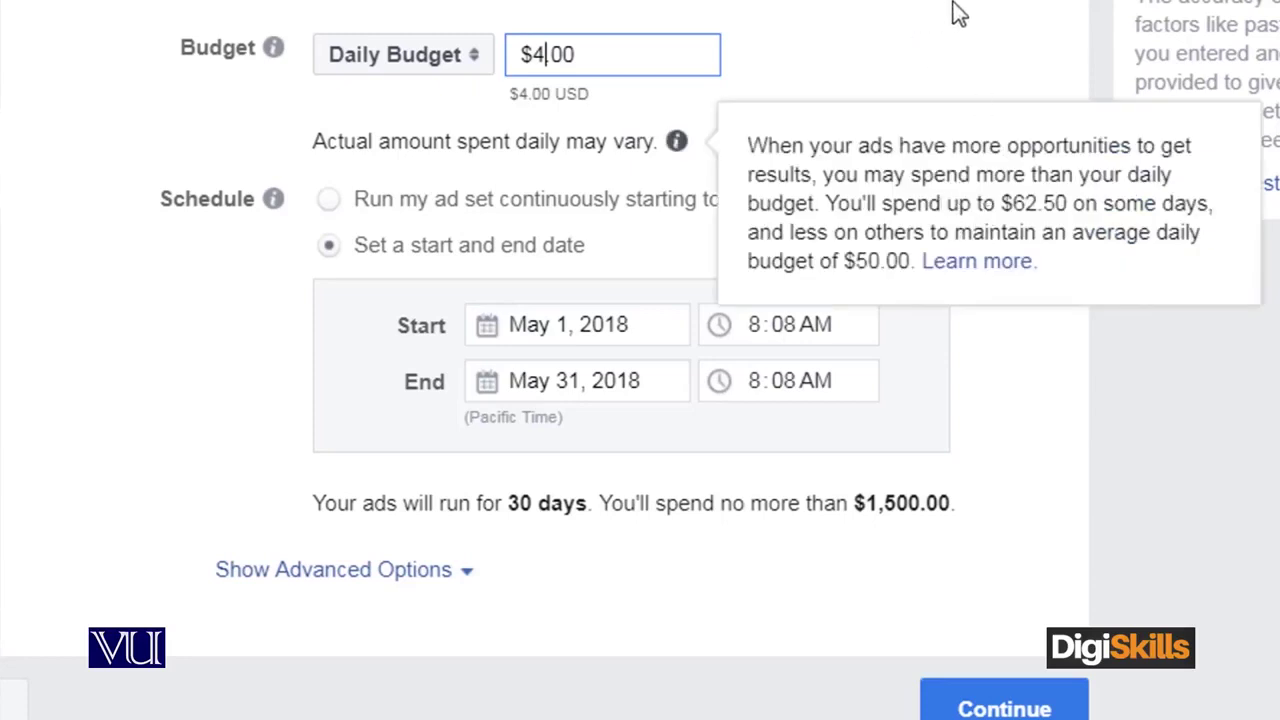
pyautogui.click(958, 12)
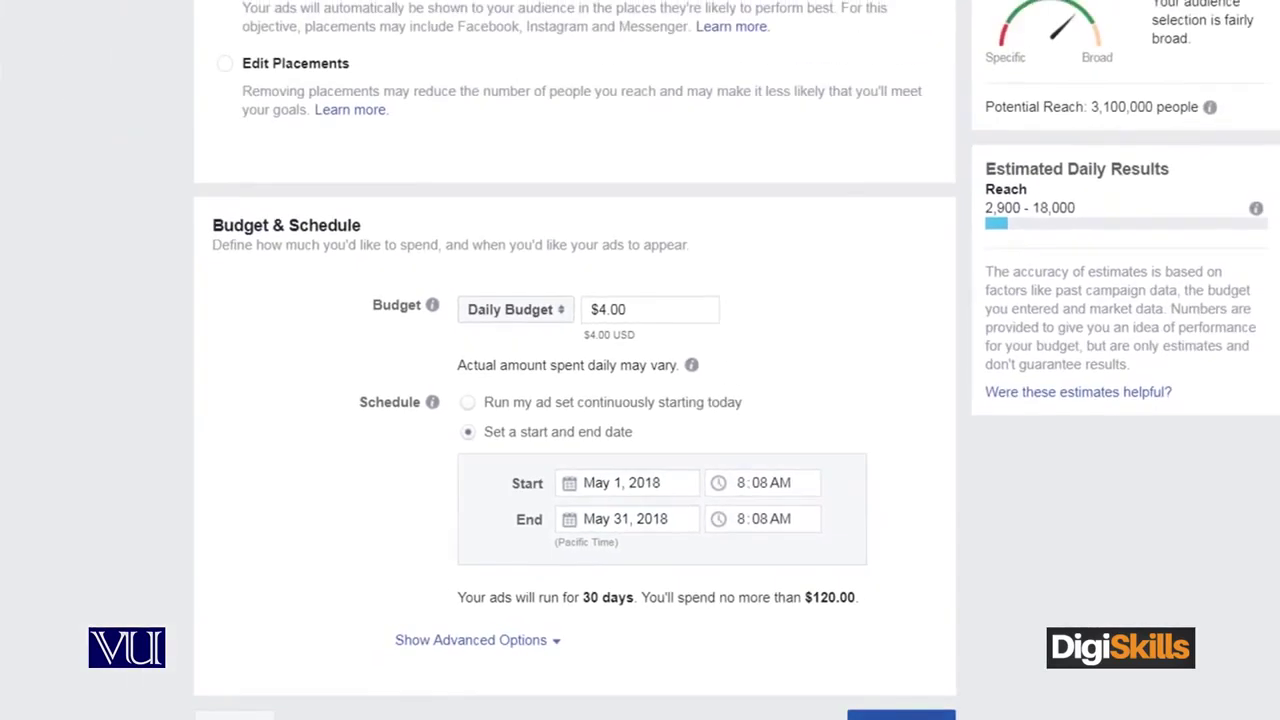
pyautogui.click(901, 715)
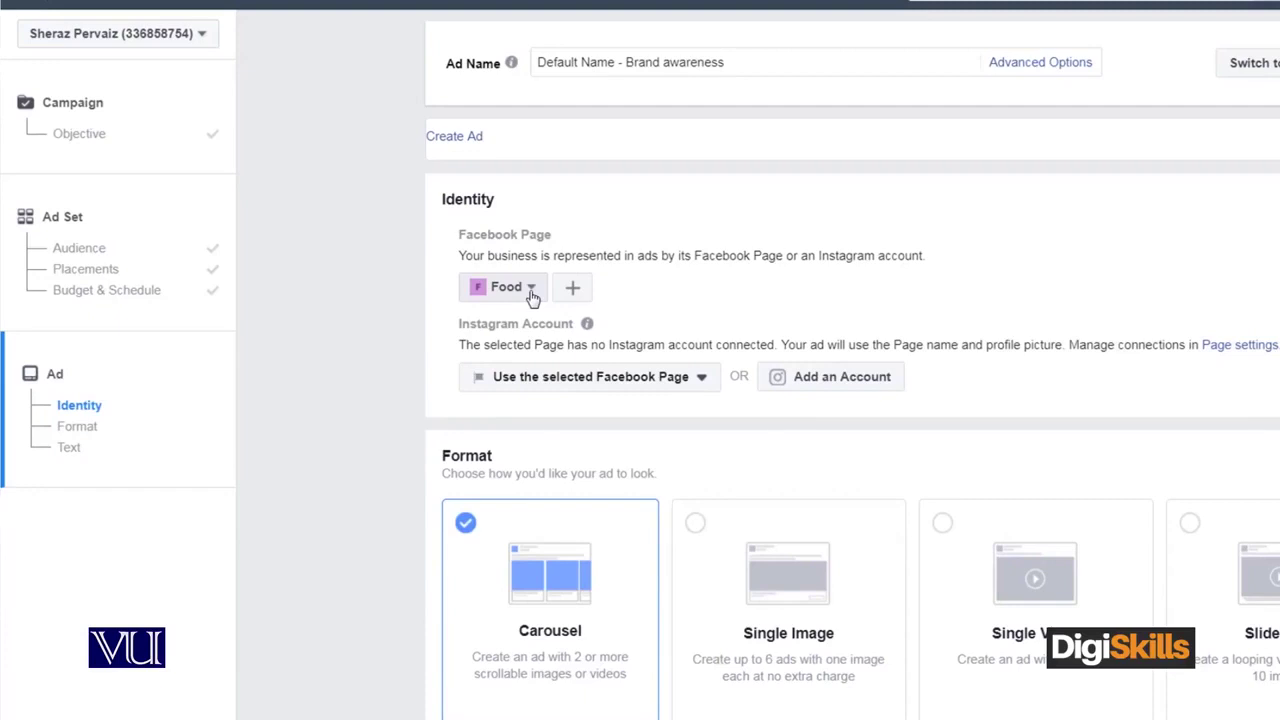
# Step: Pick the Test Page instead of Food in the ad's Facebook Page dropdown
pyautogui.click(532, 292)
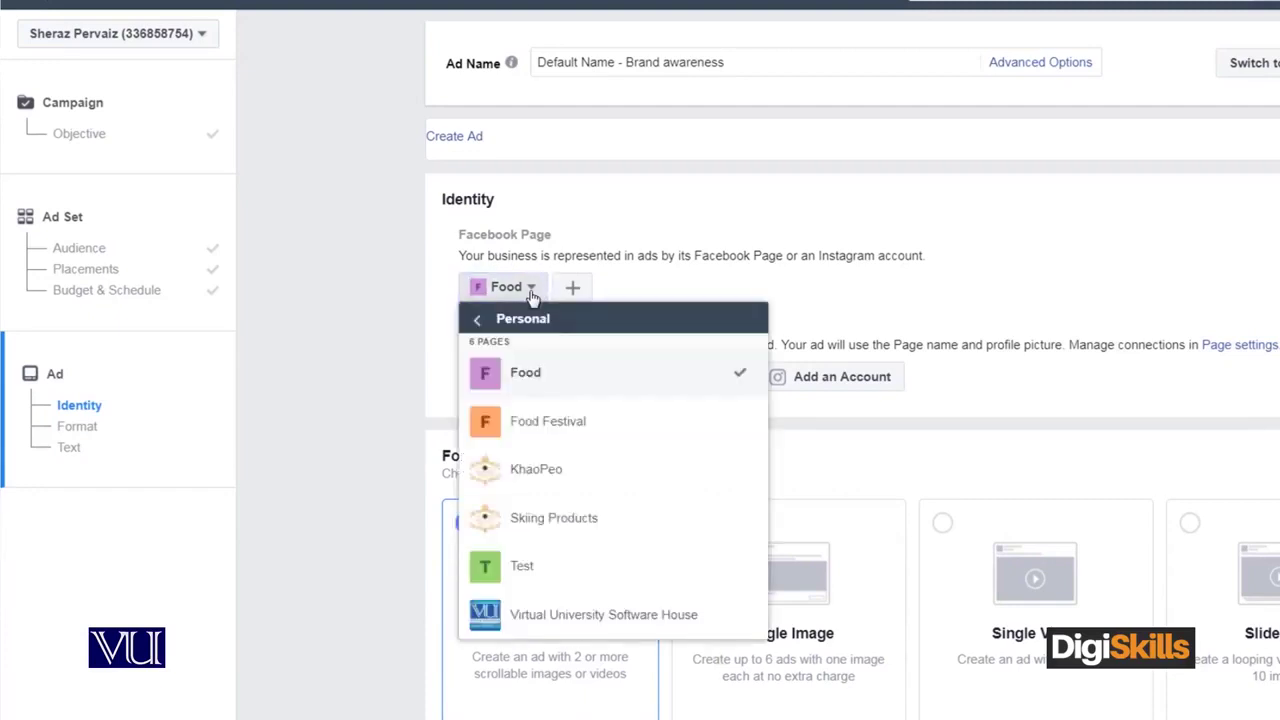
pyautogui.click(532, 292)
pyautogui.click(532, 292)
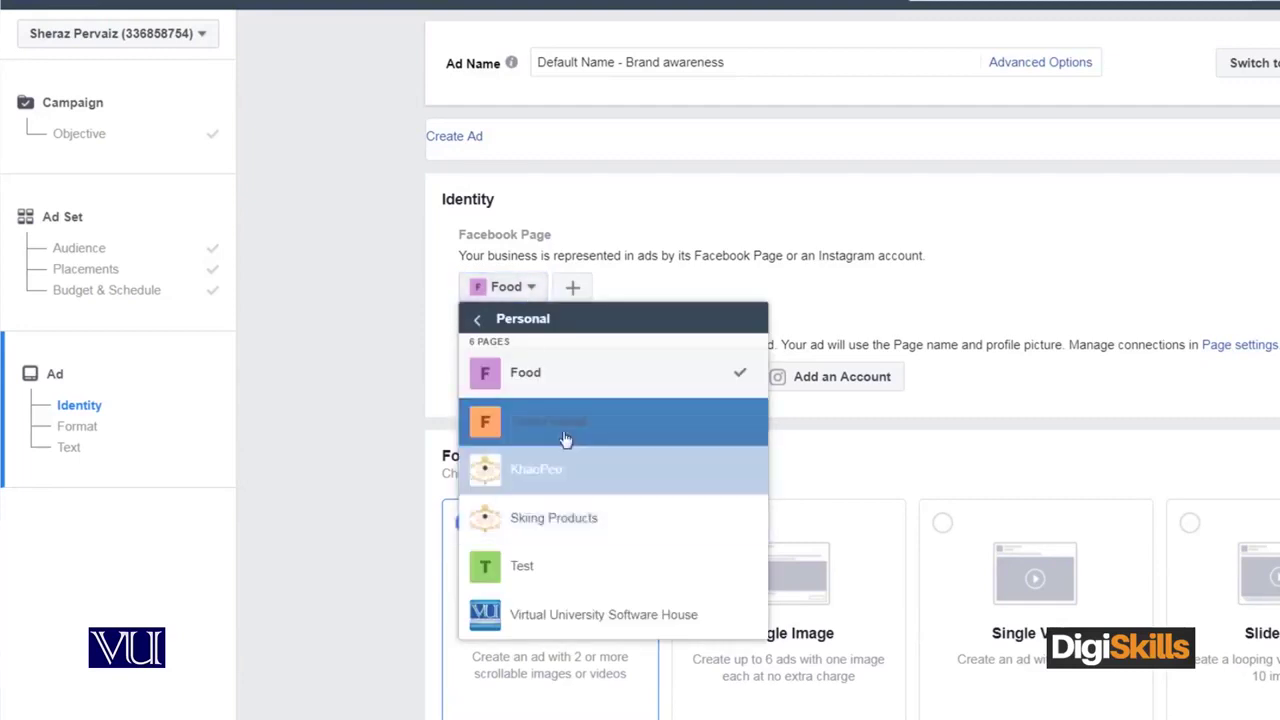
pyautogui.click(537, 568)
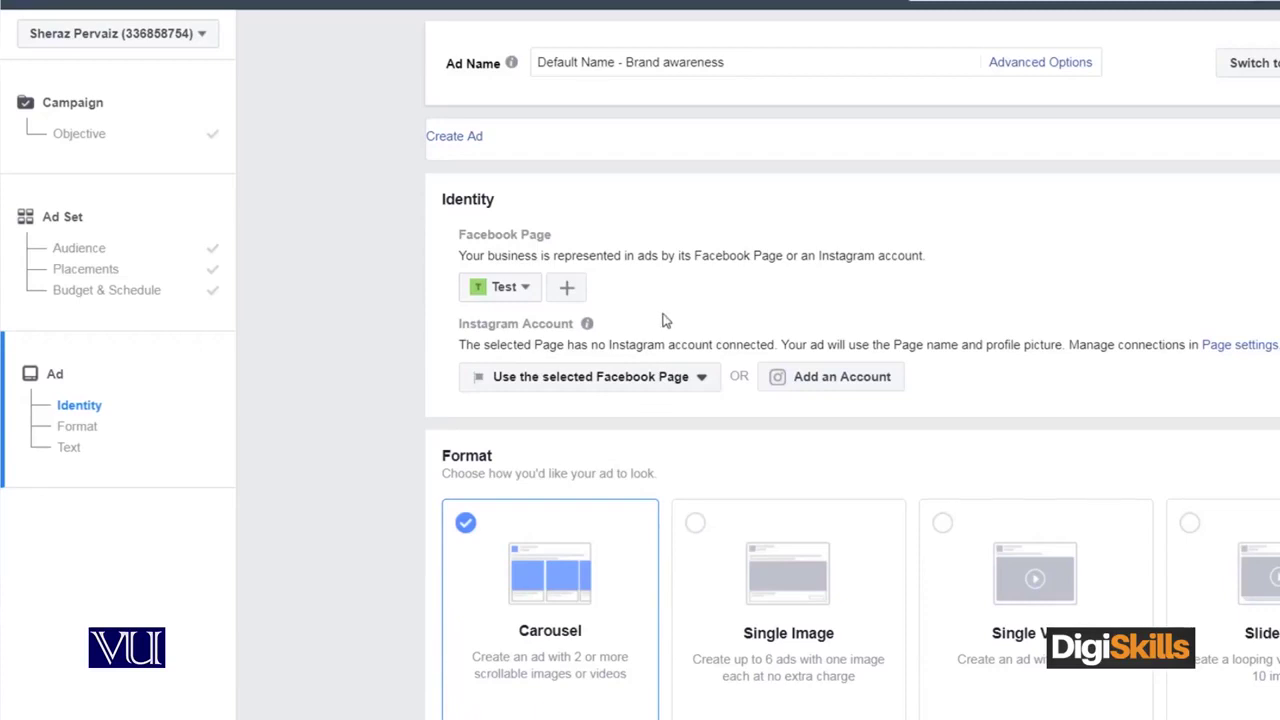
# Step: Fill the new page form with the name 'Luxury Cars' and the Cars category
pyautogui.click(566, 288)
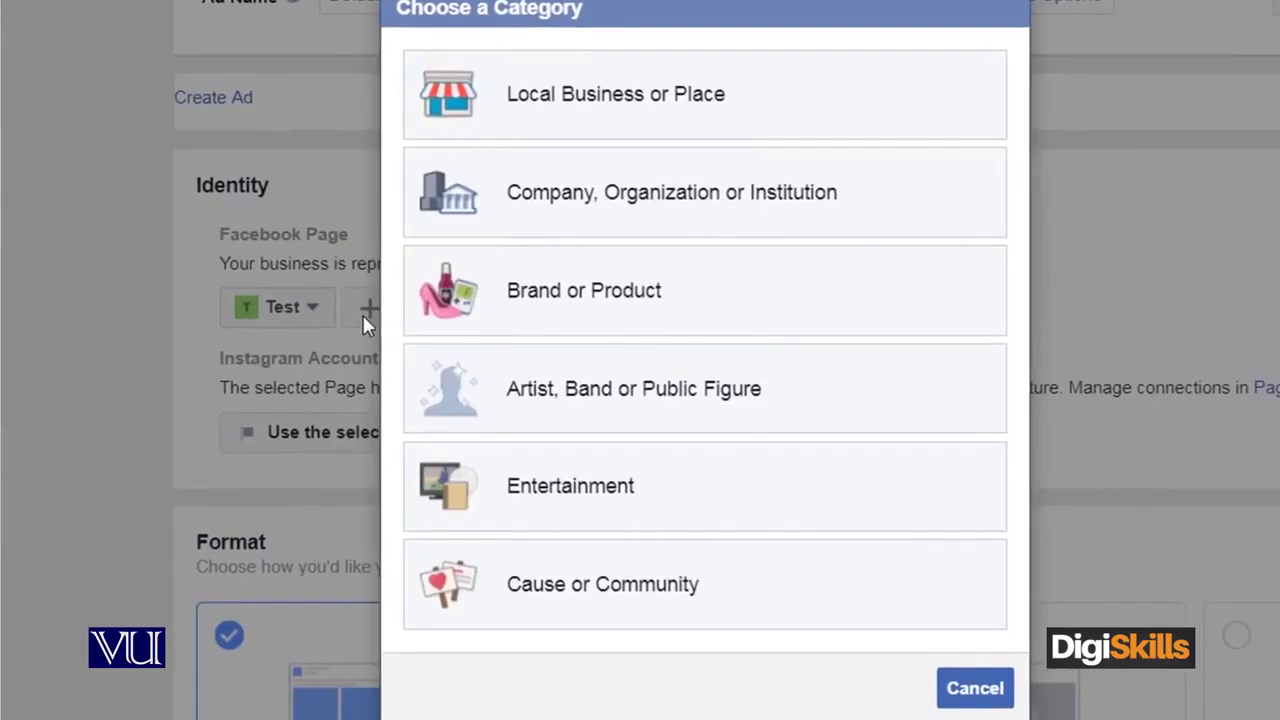
pyautogui.click(783, 318)
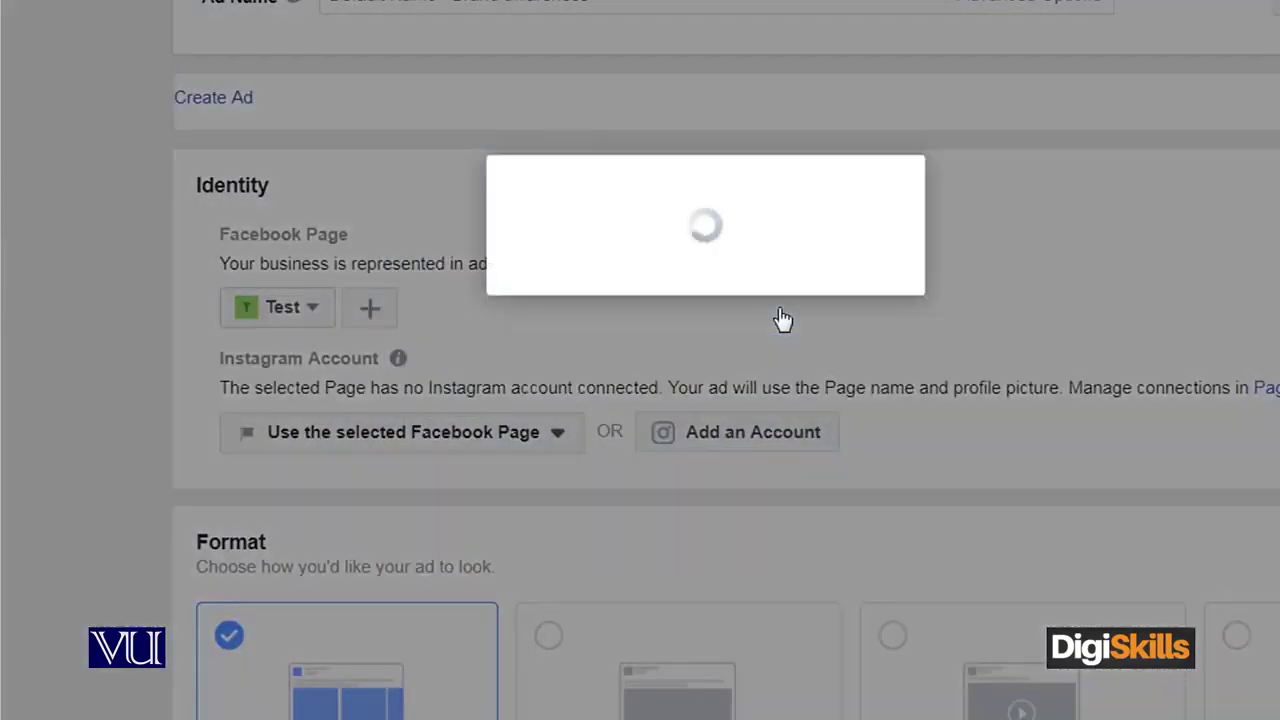
pyautogui.click(769, 150)
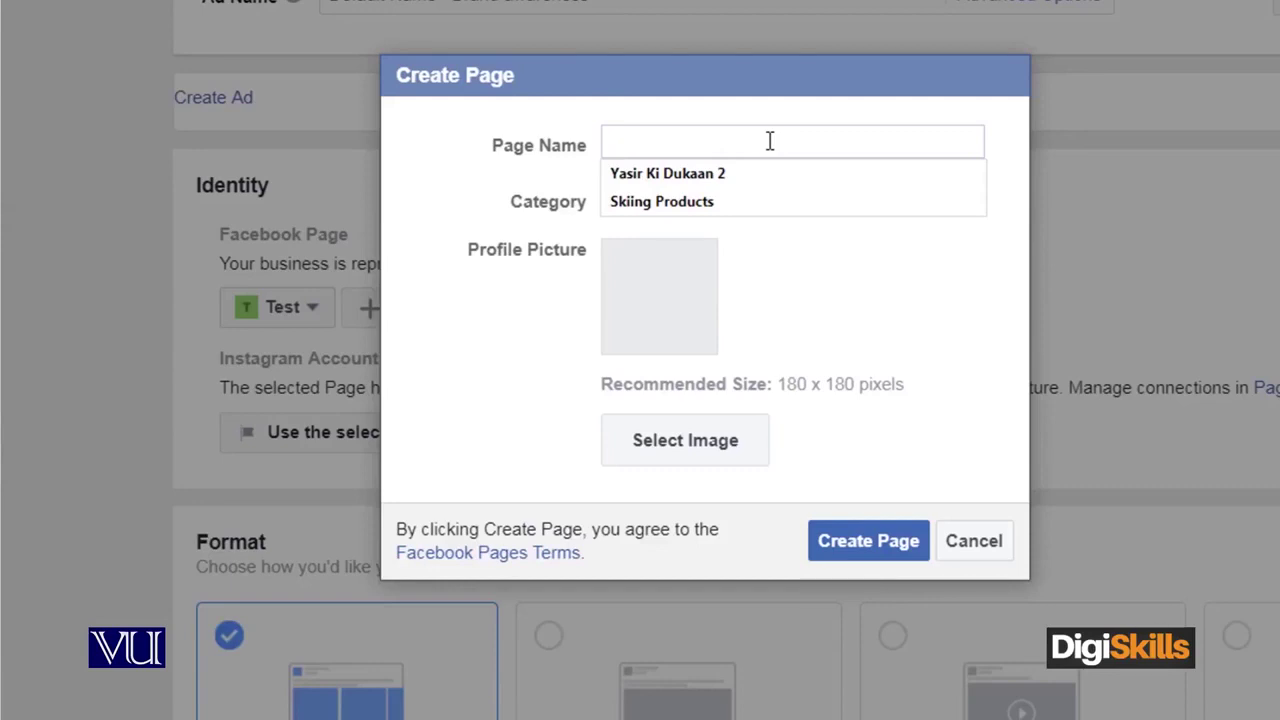
pyautogui.write('Luxury Card')
pyautogui.press('BackSpace')
pyautogui.write('s')
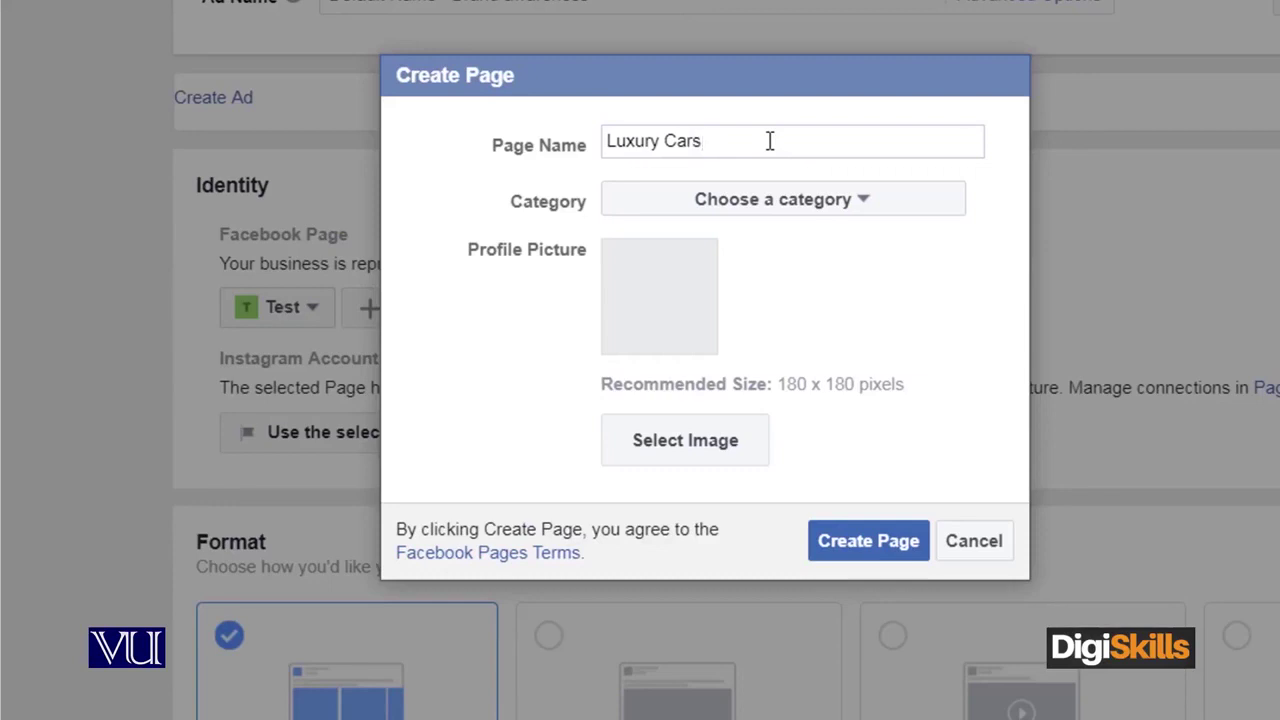
pyautogui.click(812, 212)
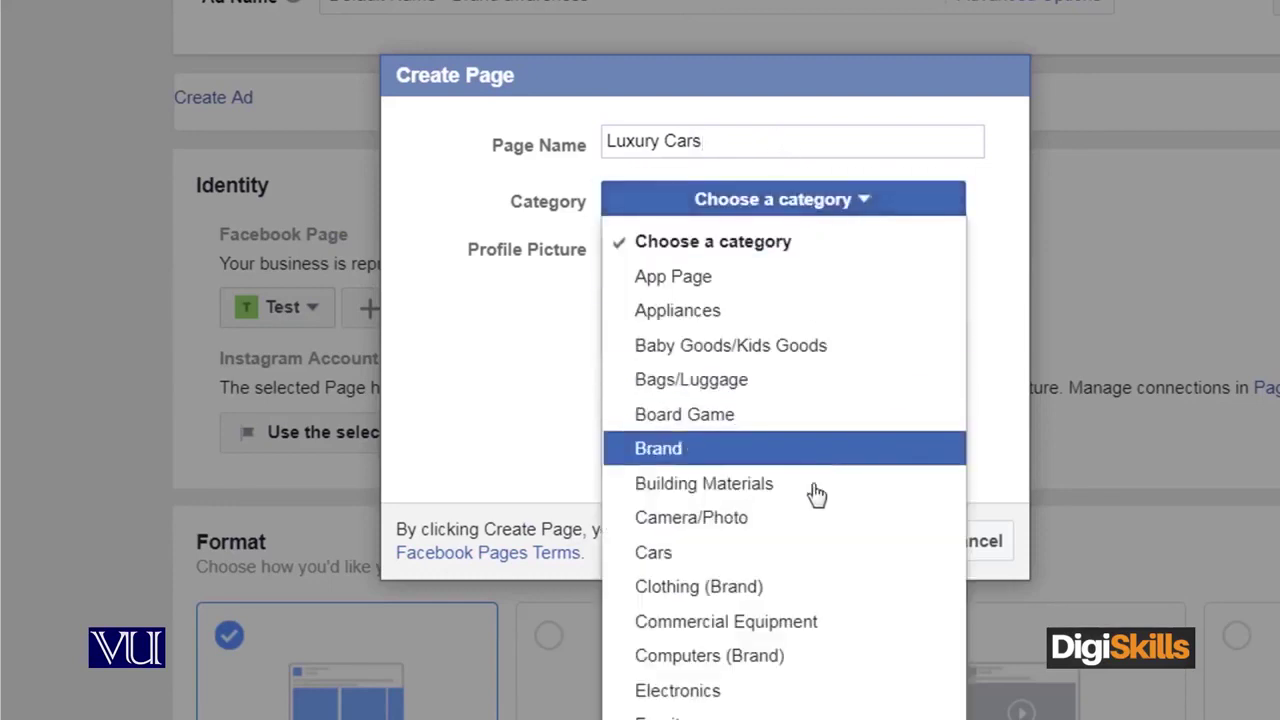
pyautogui.click(806, 560)
pyautogui.click(806, 562)
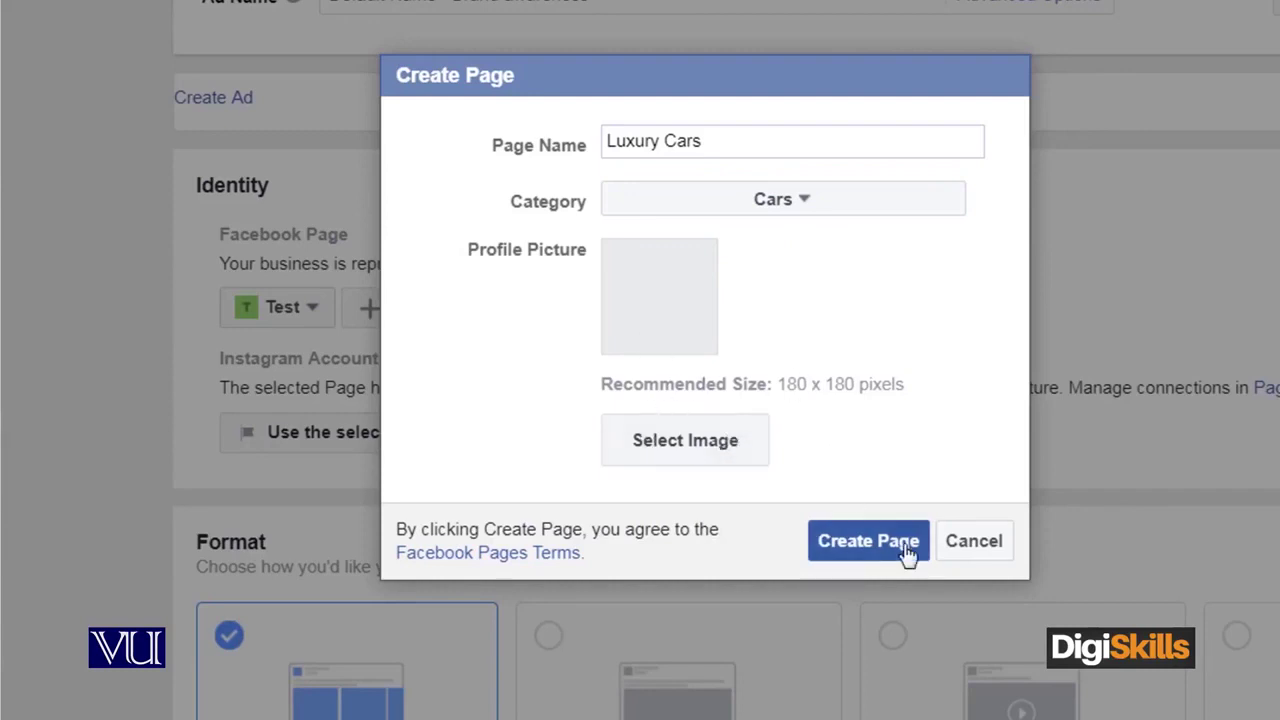
# Step: Cancel the Create Page dialog and choose Single Image instead of Carousel as the format
pyautogui.click(976, 553)
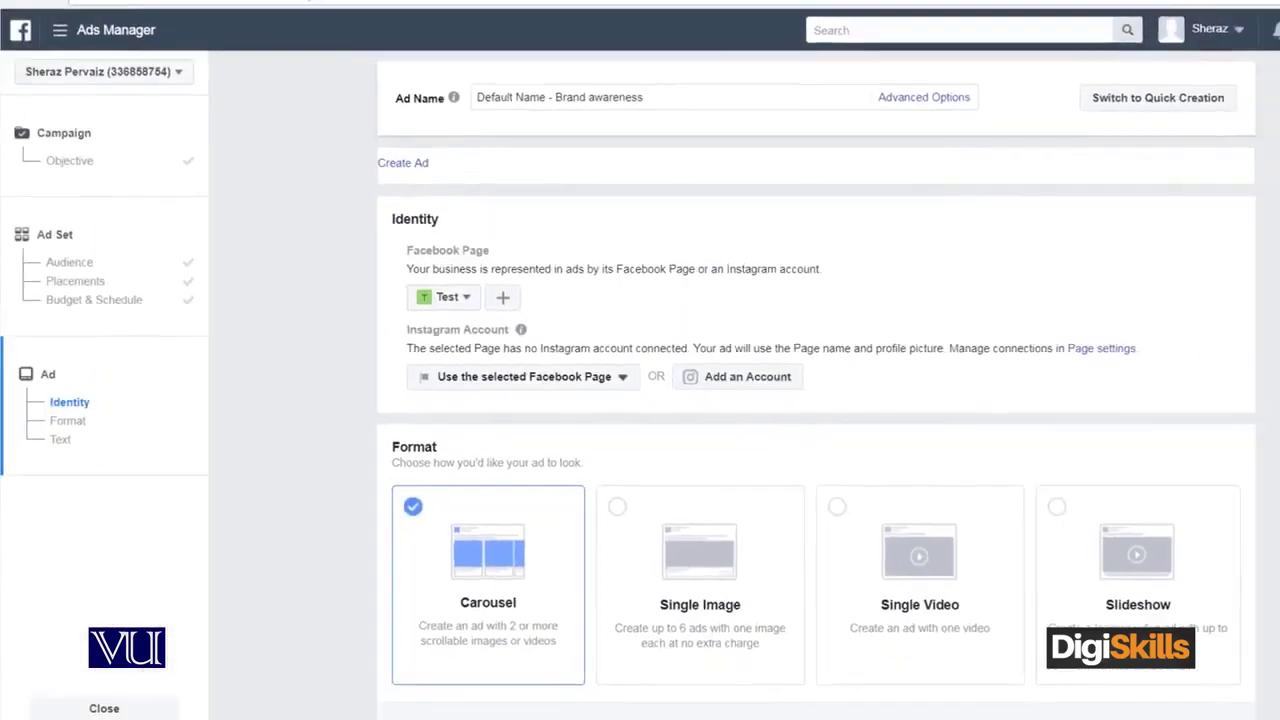
pyautogui.scroll(-3, 816, 400)
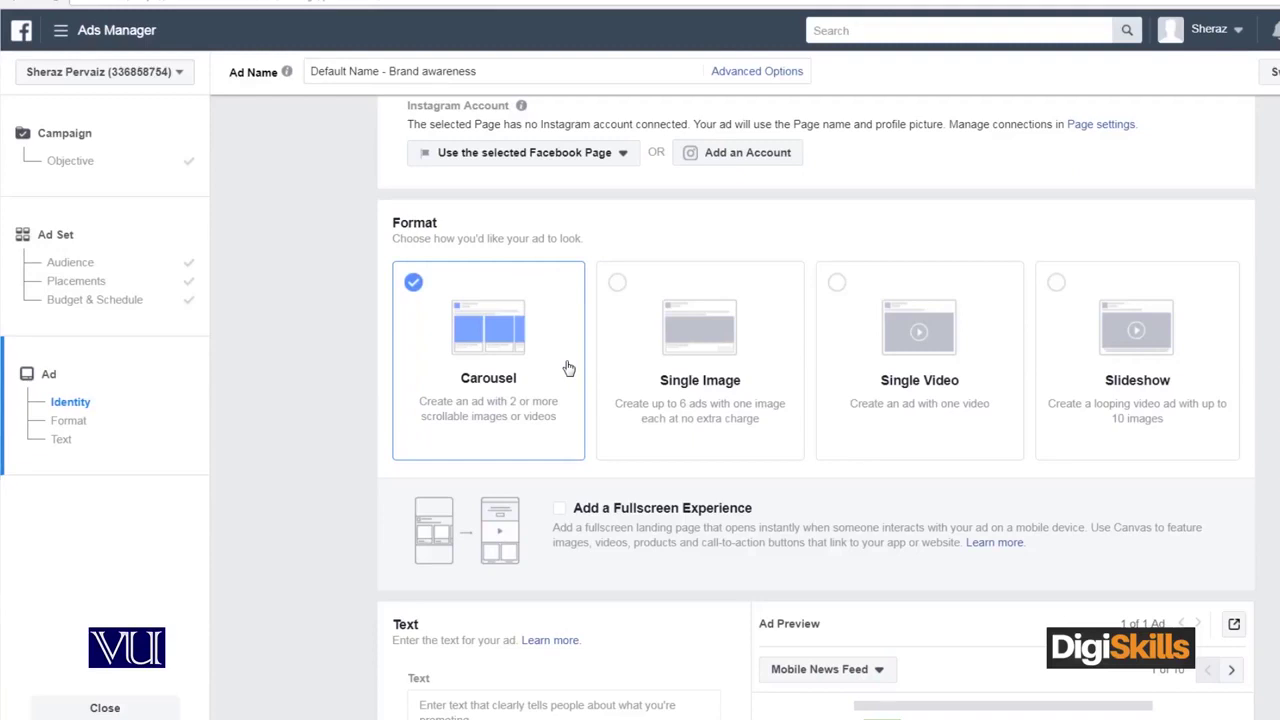
pyautogui.click(618, 289)
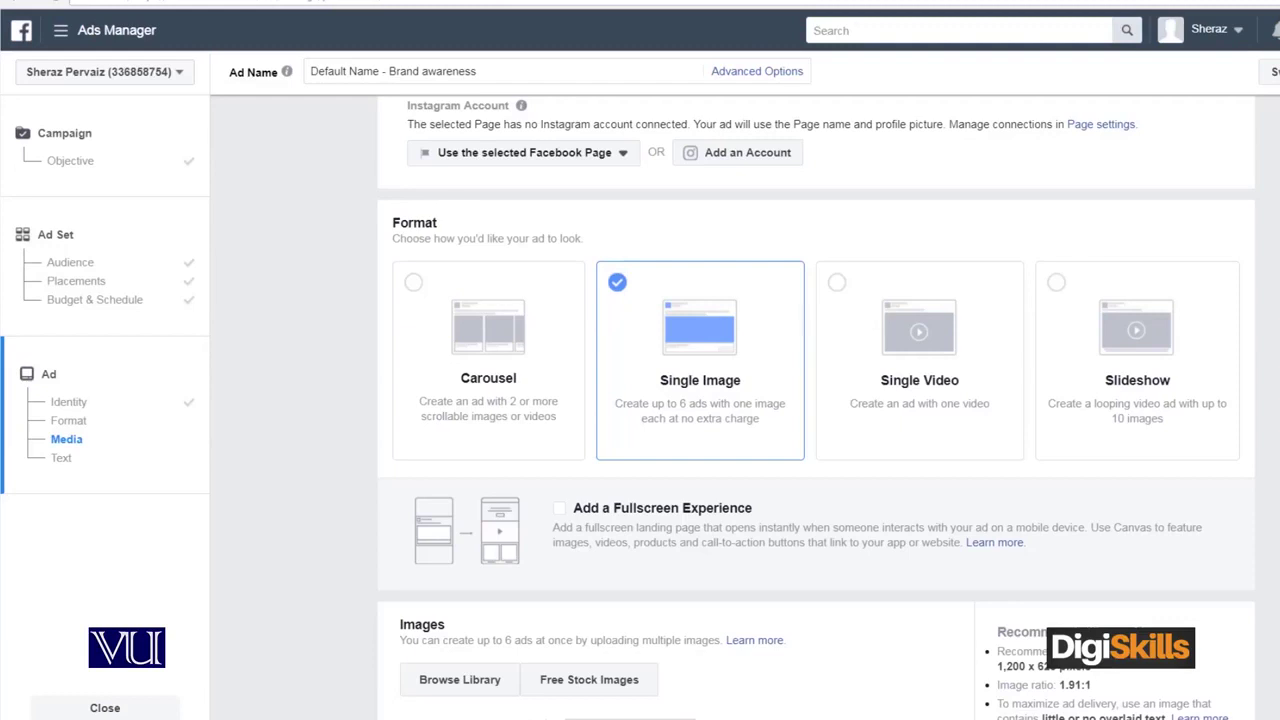
# Step: Enter 'Luxury Cars Offer' as the ad's text
pyautogui.scroll(-2, 1103, 618)
pyautogui.scroll(-1, 1103, 618)
pyautogui.scroll(-1, 1103, 618)
pyautogui.scroll(-1, 1103, 618)
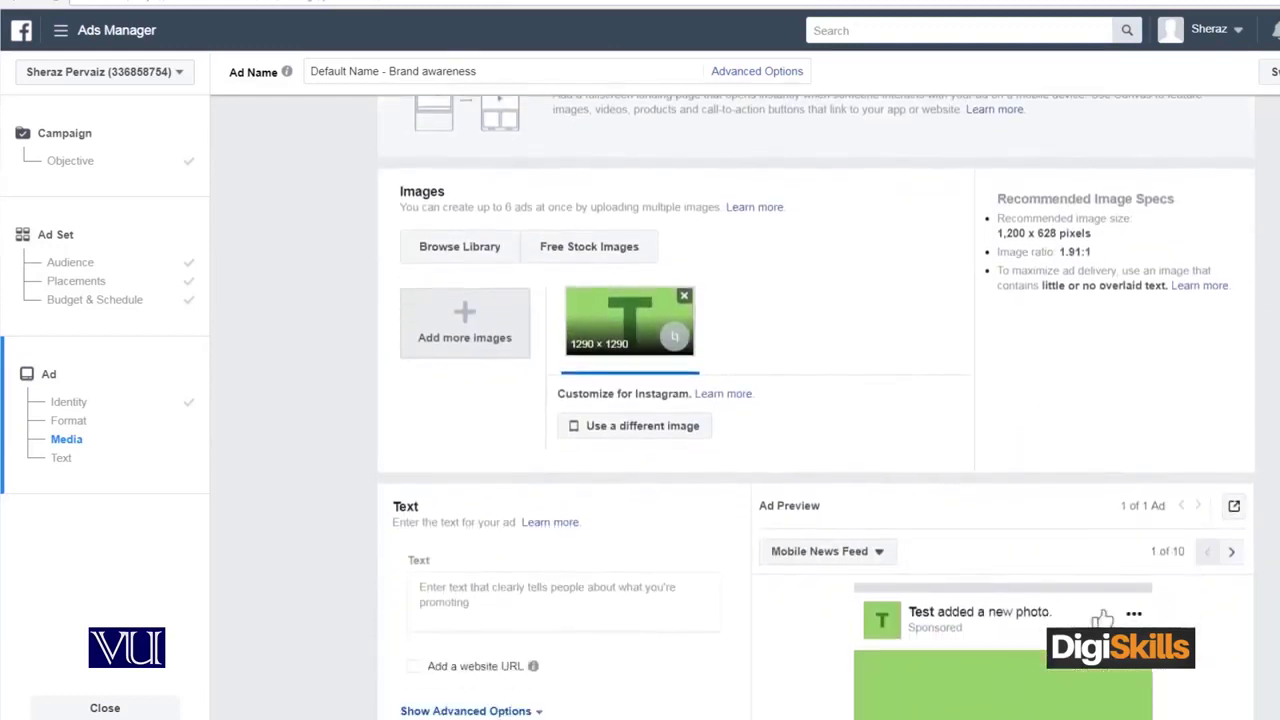
pyautogui.scroll(-3, 1103, 618)
pyautogui.scroll(-2, 1103, 618)
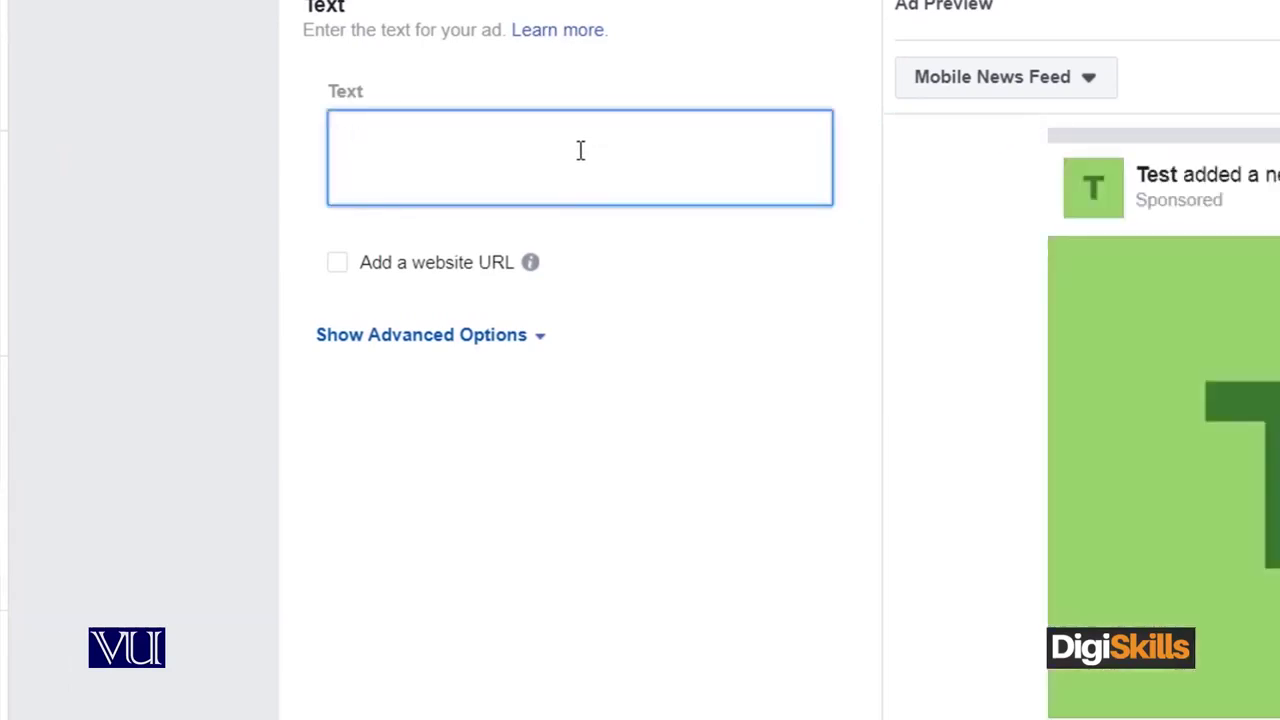
pyautogui.write('Luxy')
pyautogui.press('BackSpace')
pyautogui.press('BackSpace')
pyautogui.write('xy')
pyautogui.press('BackSpace')
pyautogui.press('BackSpace')
pyautogui.press('BackSpace')
pyautogui.write('ury Cars ')
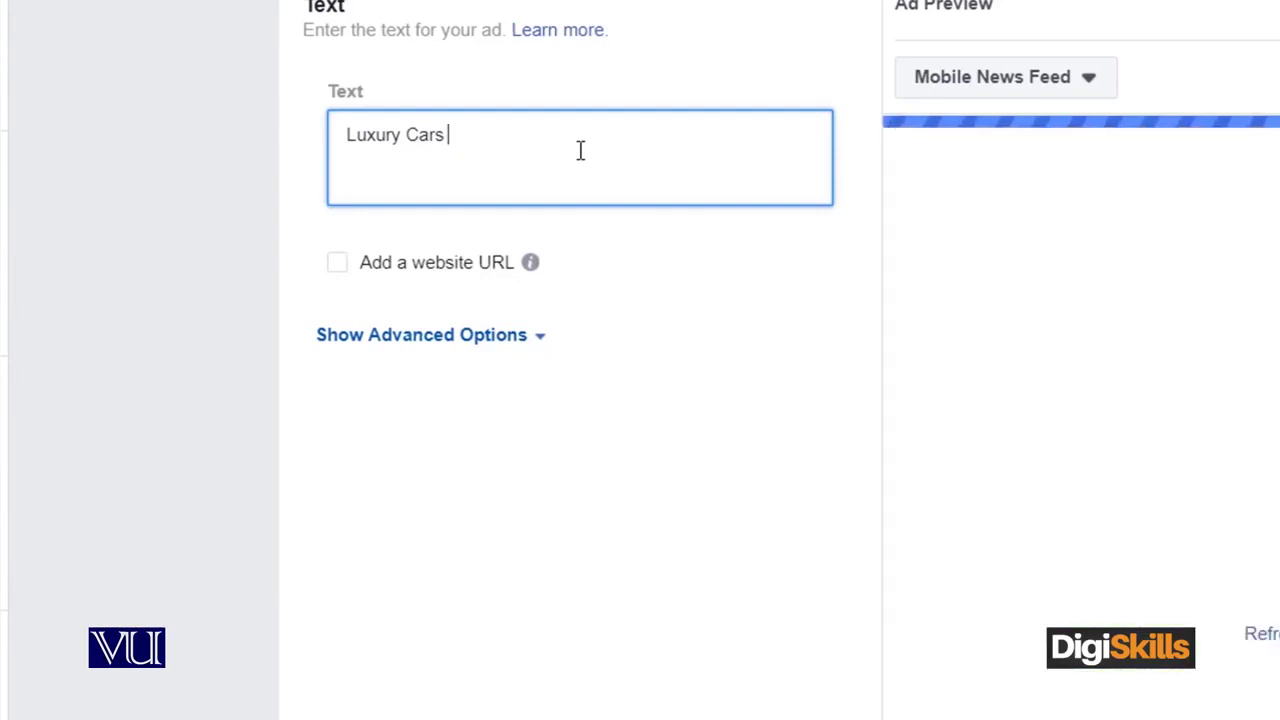
pyautogui.write('Offer')
# Step: Tick then untick 'Add a website URL' so the ad has no URL
pyautogui.click(341, 266)
pyautogui.click(341, 266)
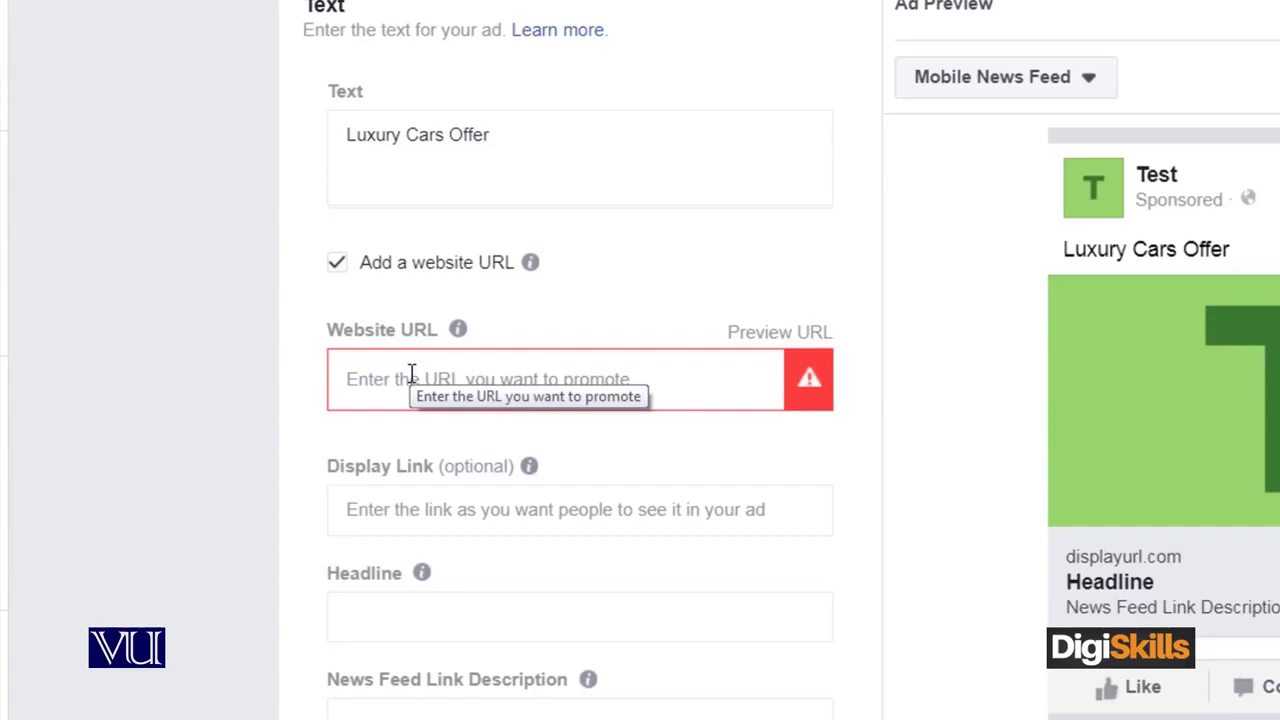
pyautogui.click(337, 263)
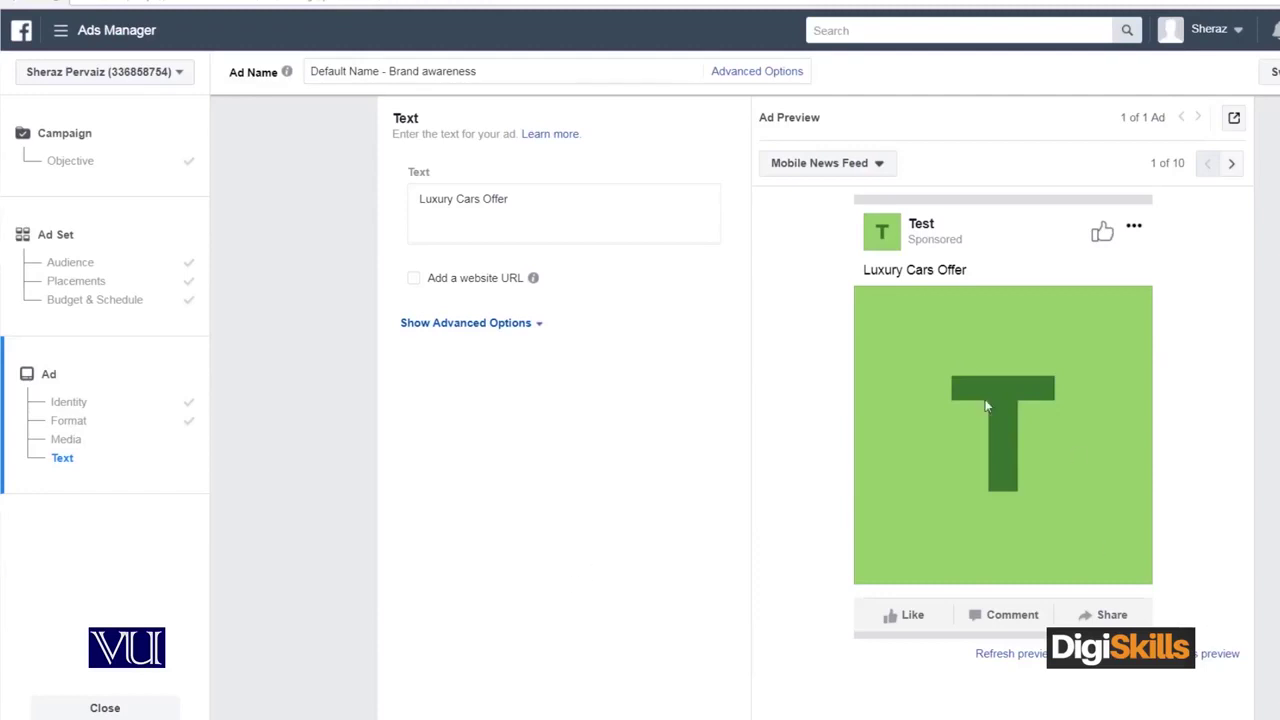
# Step: Switch the ad preview to Desktop News Feed and scroll through it
pyautogui.click(841, 167)
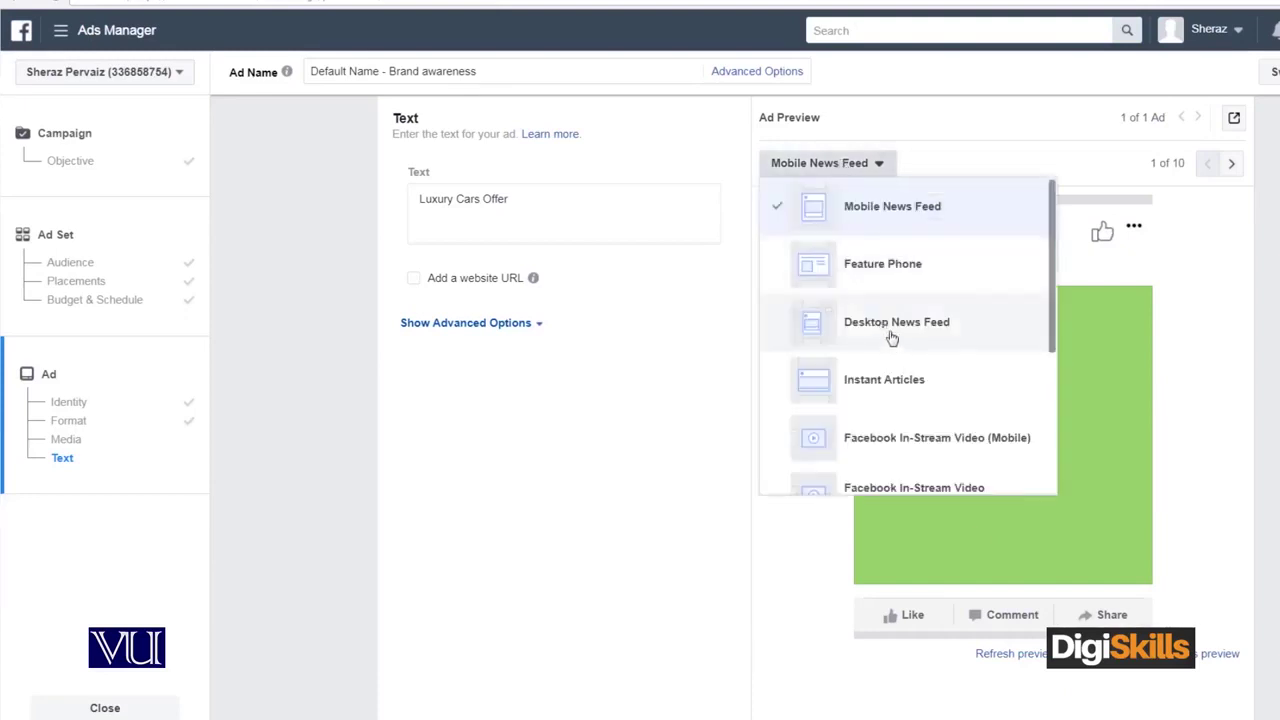
pyautogui.click(890, 333)
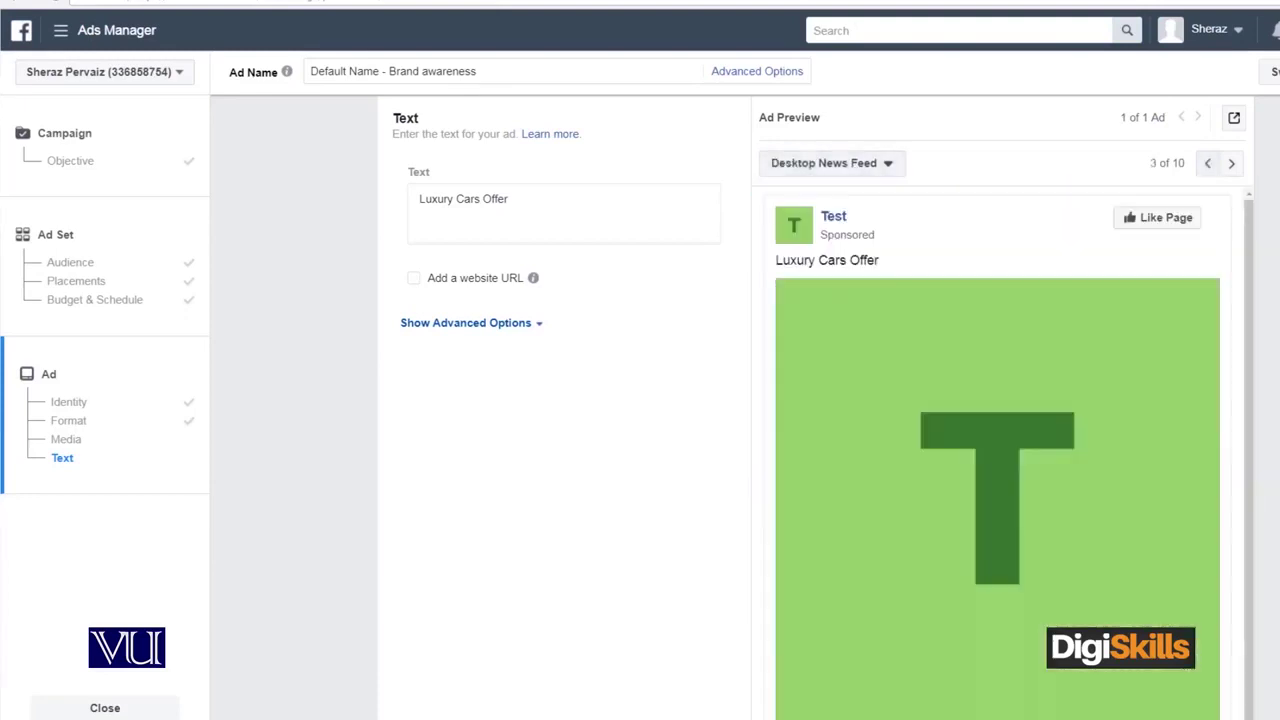
pyautogui.scroll(-3, 815, 400)
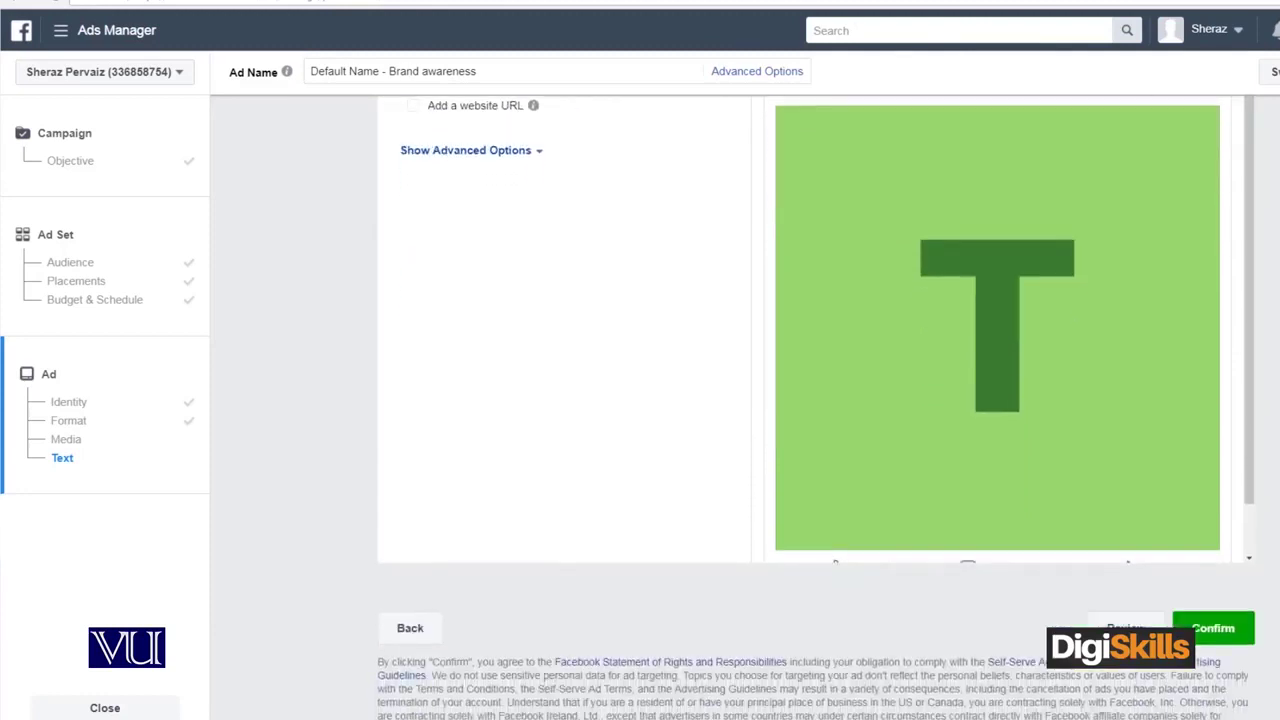
pyautogui.scroll(-1, 1255, 511)
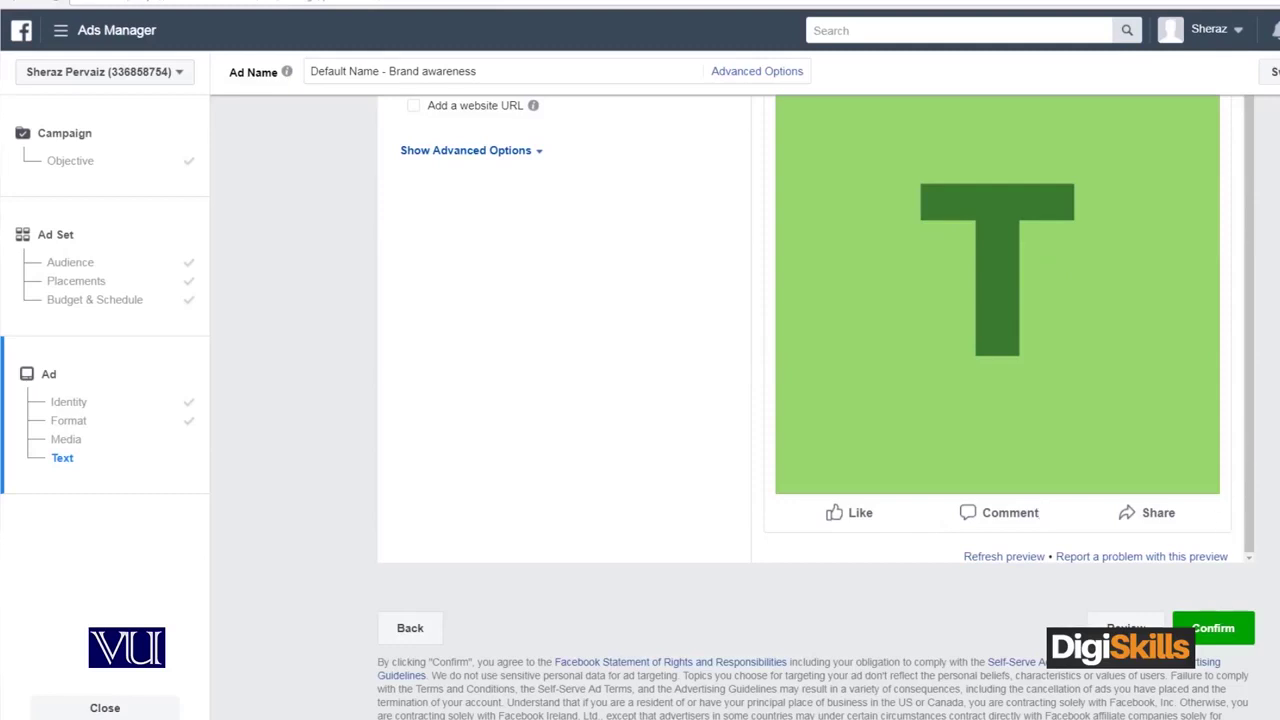
pyautogui.scroll(10, 816, 400)
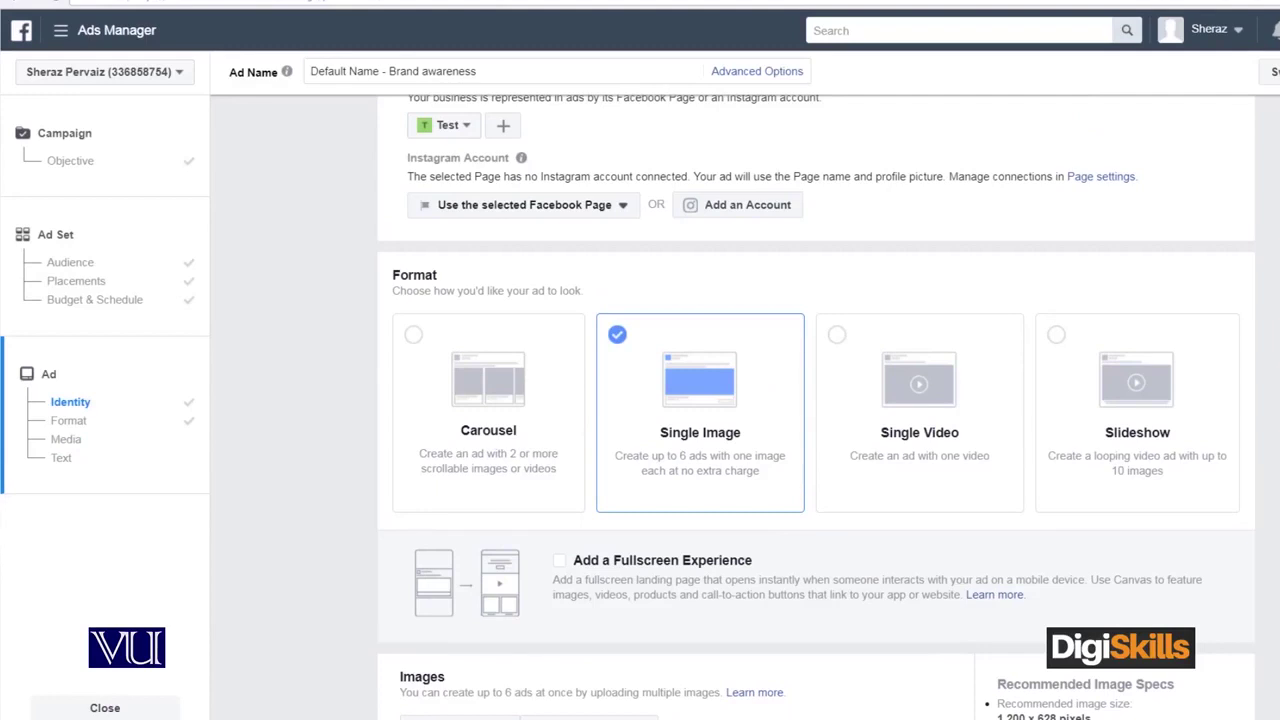
pyautogui.scroll(1, 816, 400)
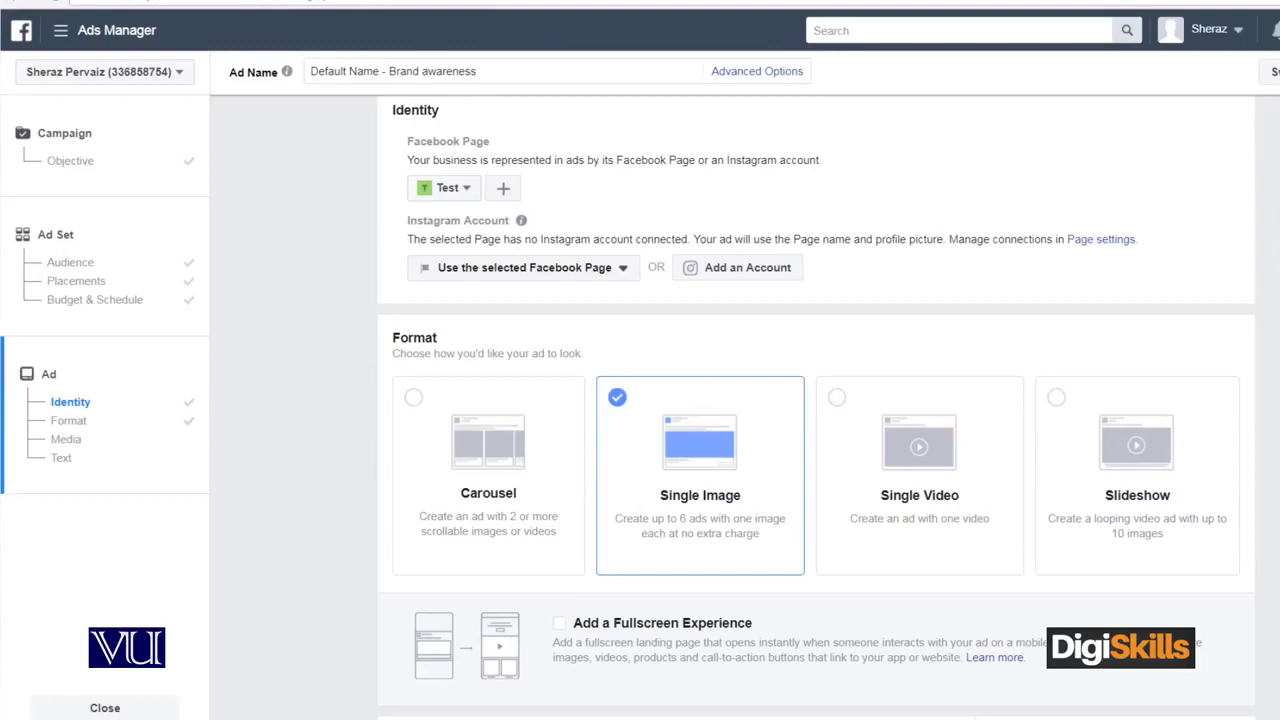
pyautogui.scroll(2, 816, 400)
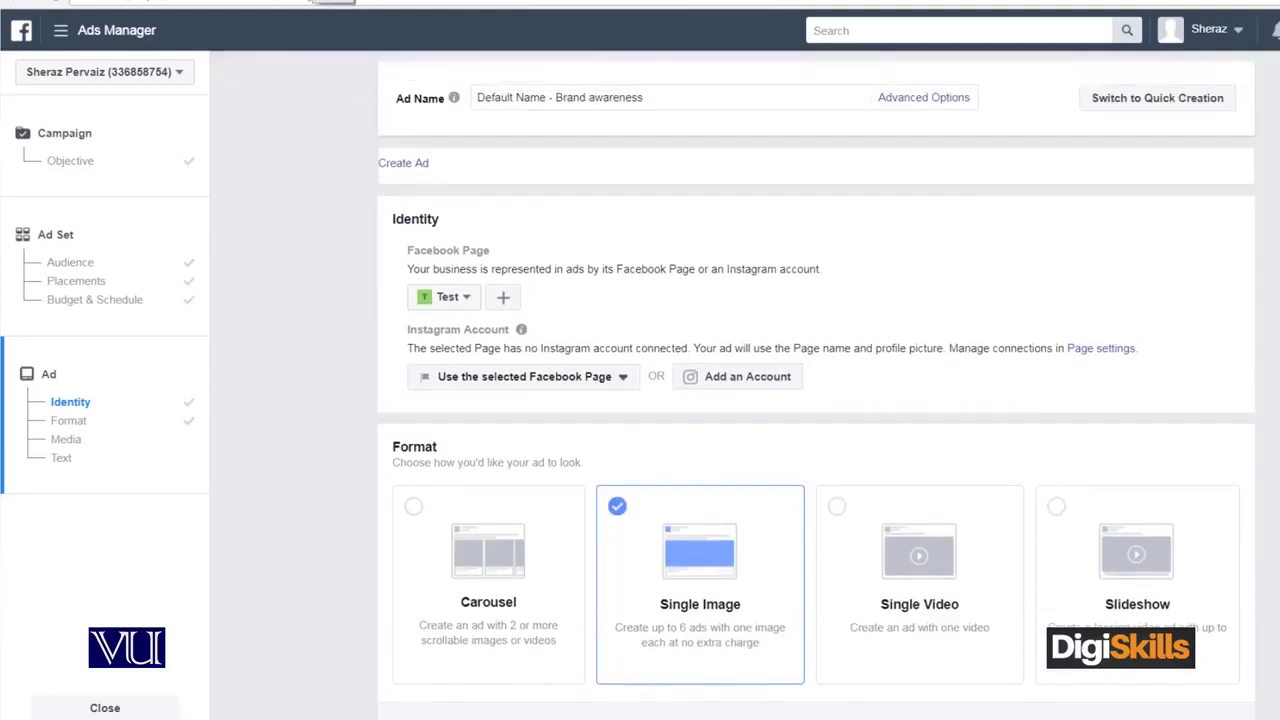
# Step: Load facebook.com in a new browser tab
pyautogui.click(335, 3)
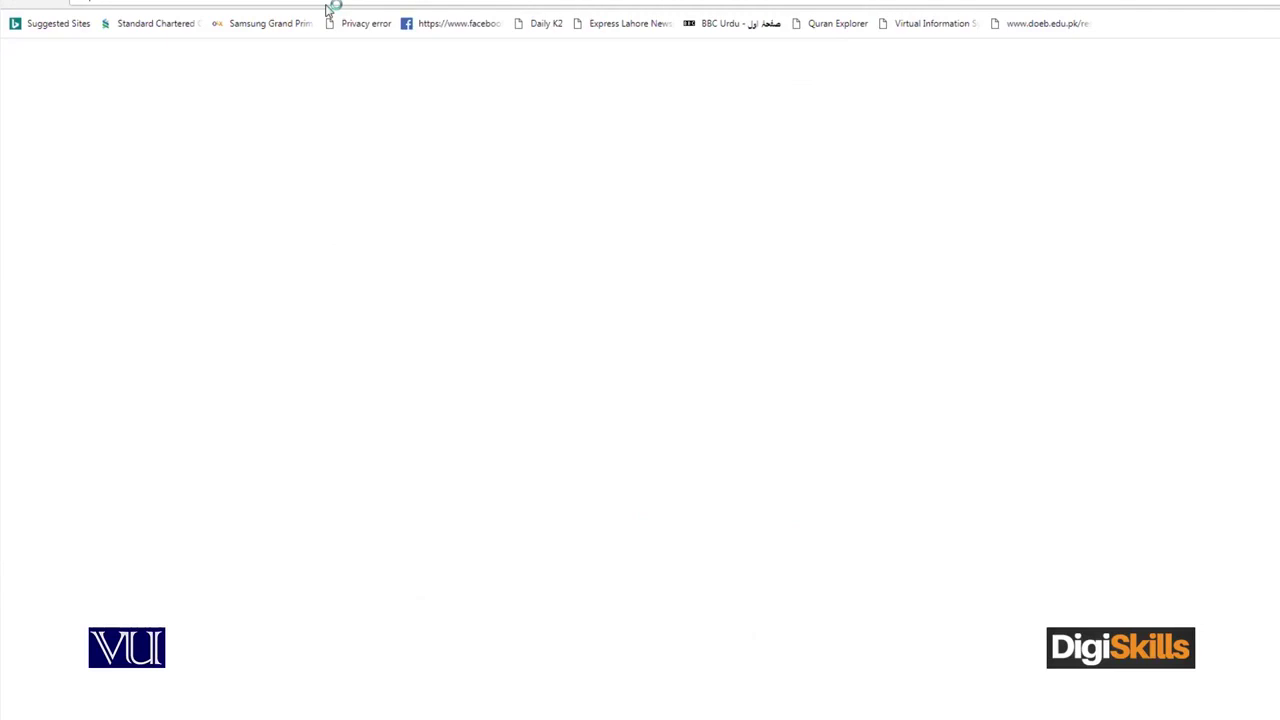
pyautogui.write('facebook.com')
pyautogui.press('Return')
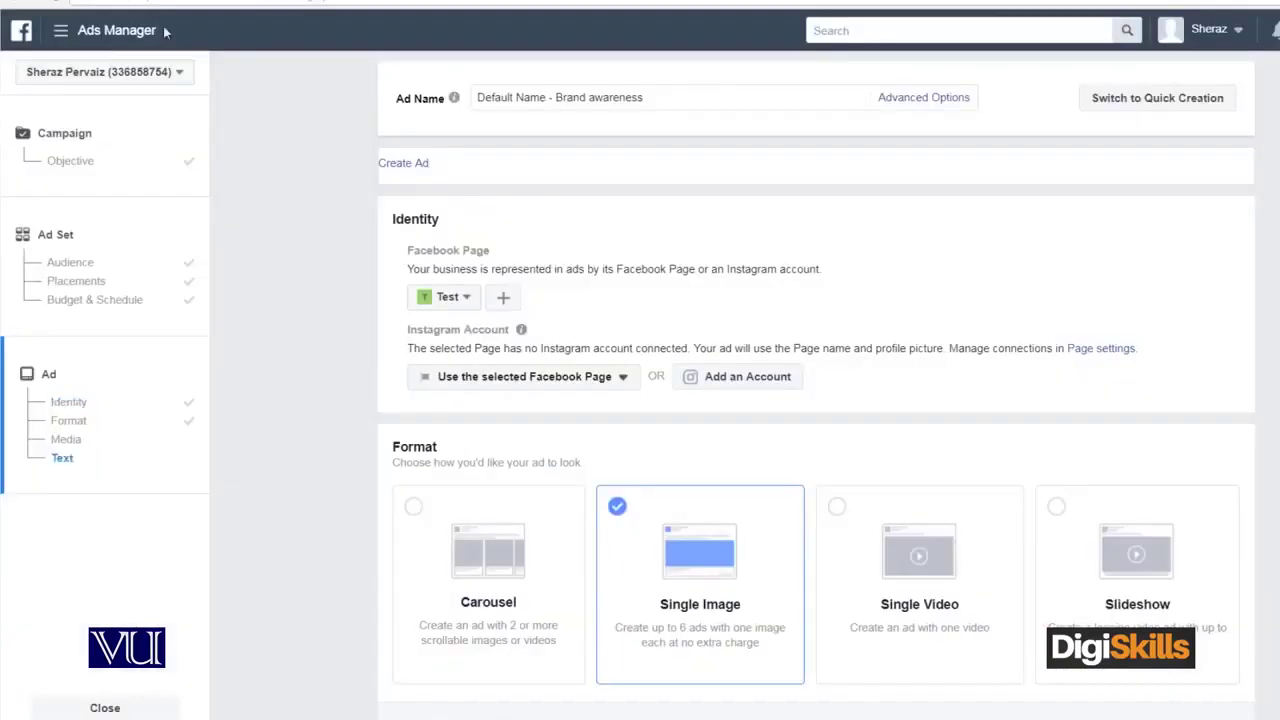
# Step: Log out of the account and leave the page, discarding unsaved changes
pyautogui.click(1229, 34)
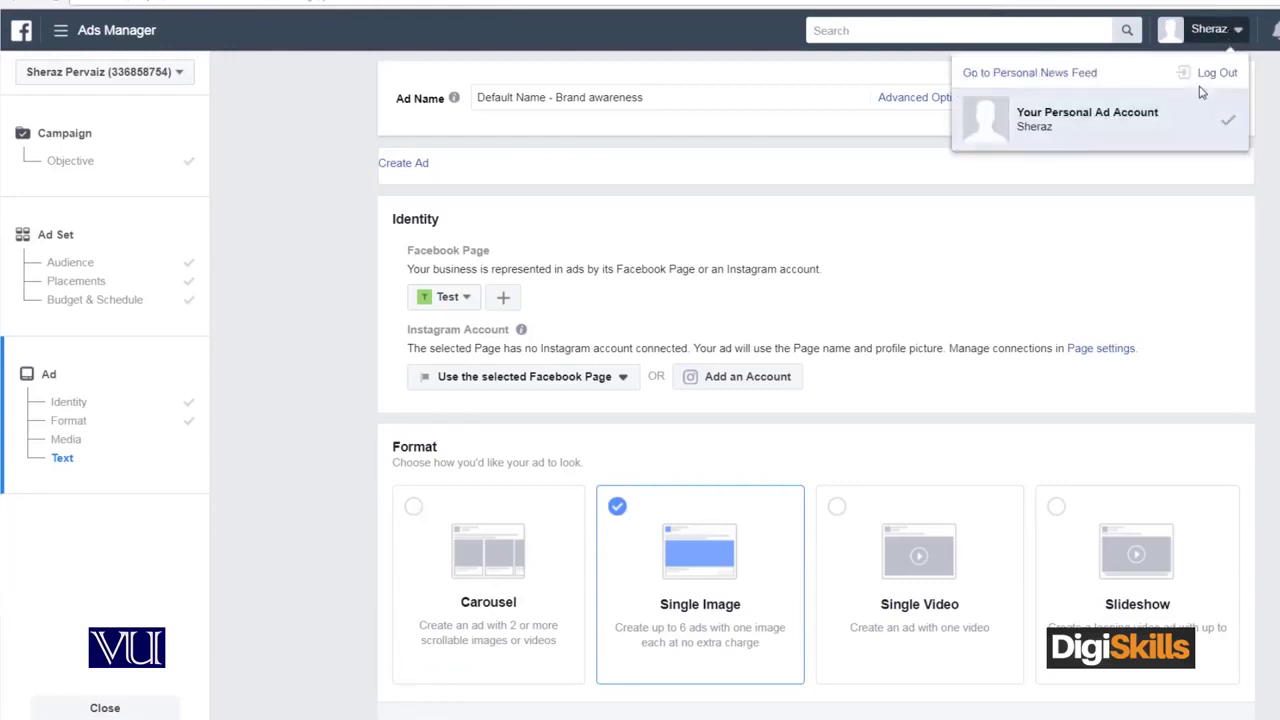
pyautogui.click(1213, 77)
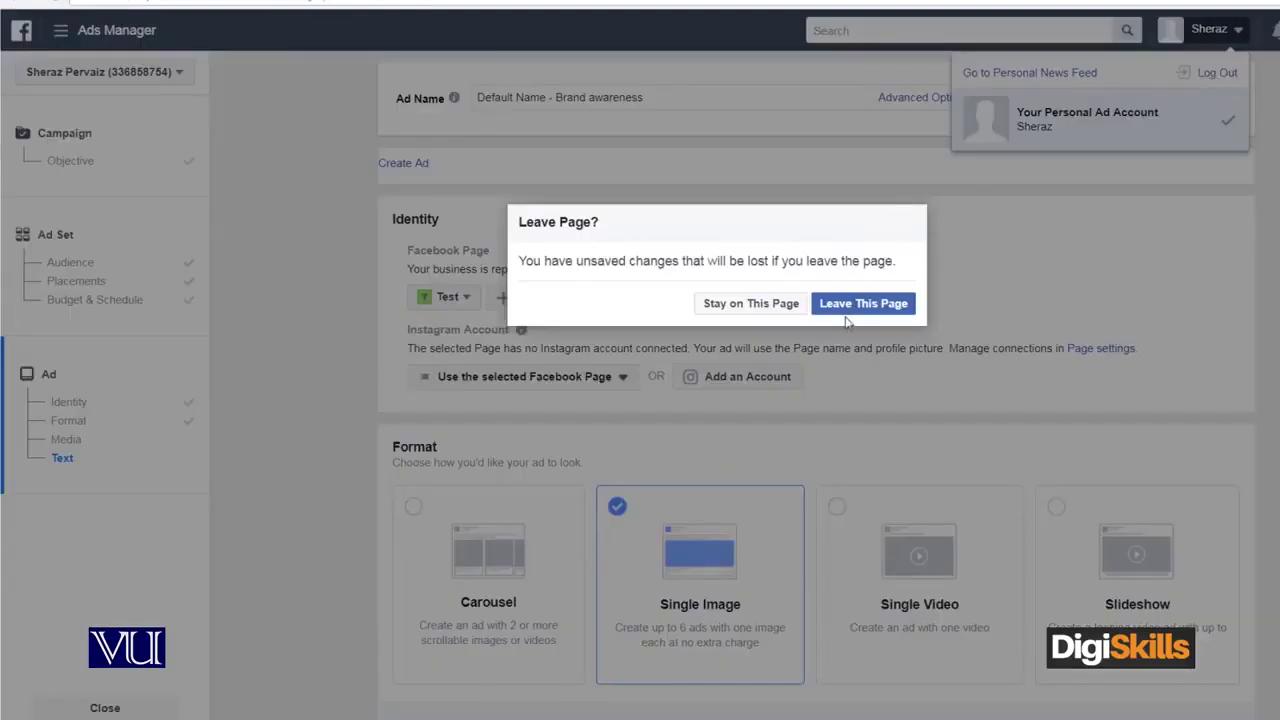
pyautogui.click(848, 305)
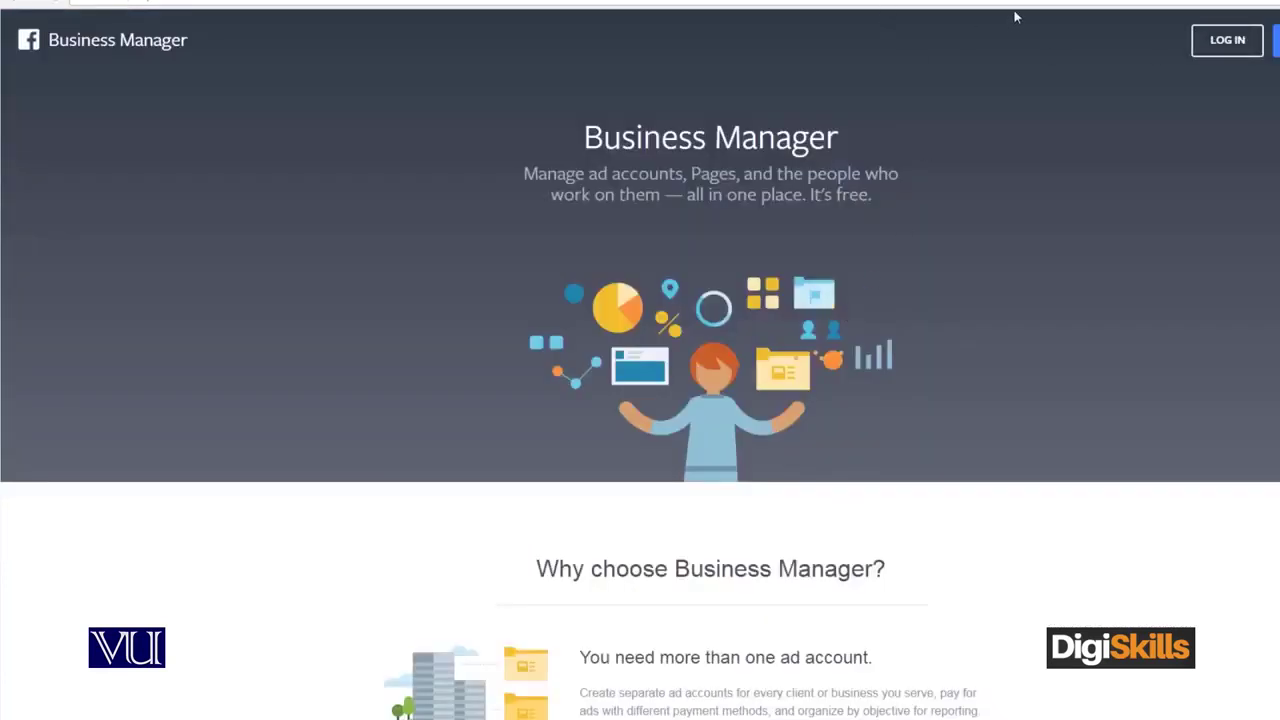
# Step: Search google.com for 'facebook analytics' and open the first Facebook Analytics result
pyautogui.write('google.com')
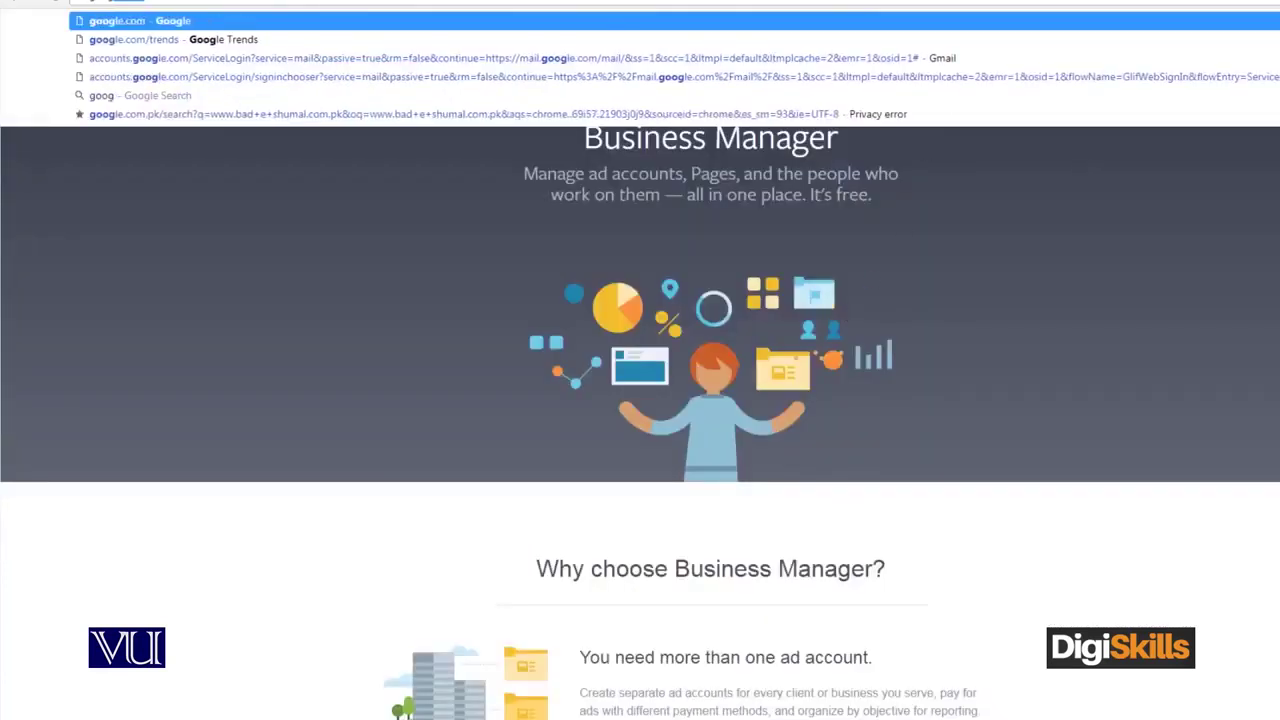
pyautogui.press('Return')
pyautogui.write('facebook ')
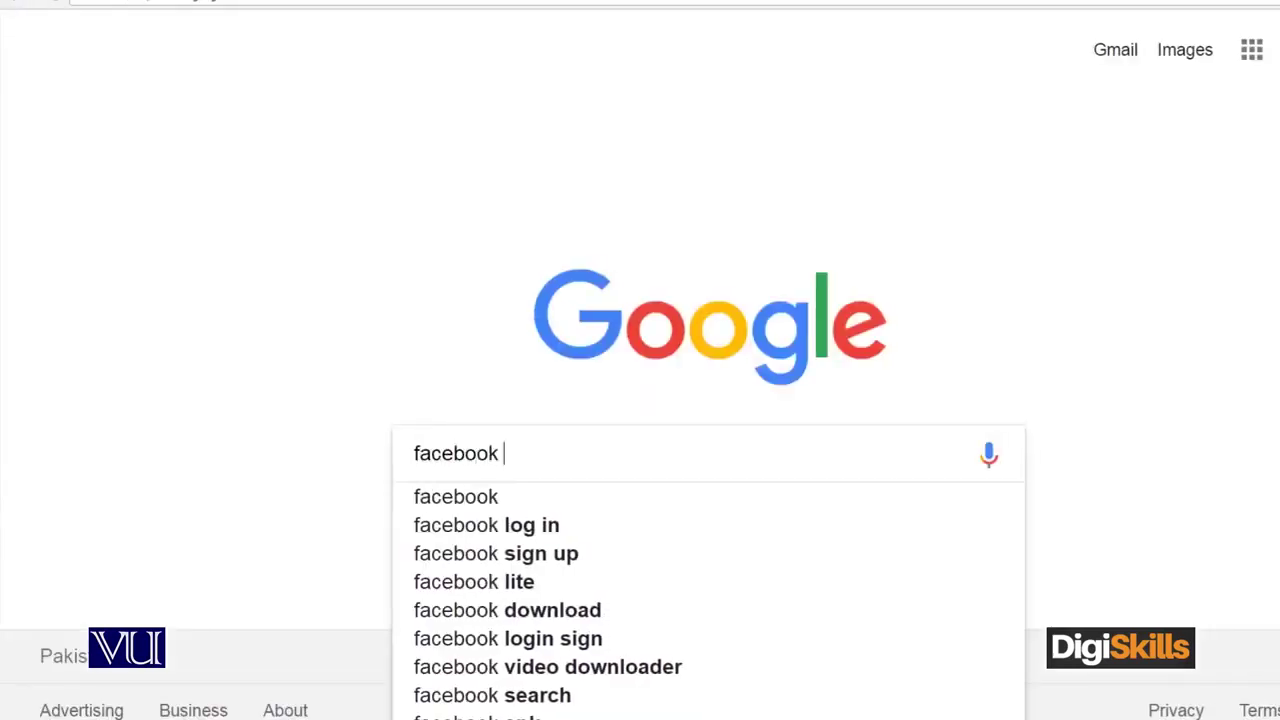
pyautogui.write('analytics')
pyautogui.press('Return')
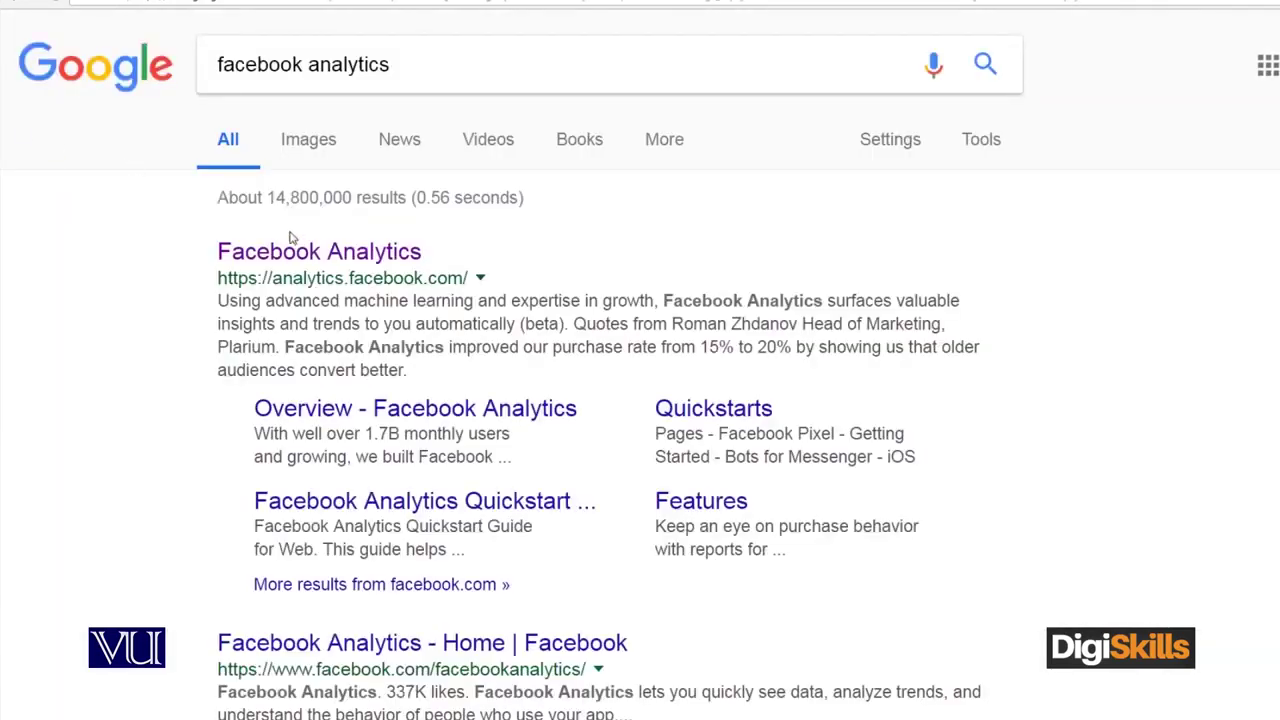
pyautogui.click(351, 262)
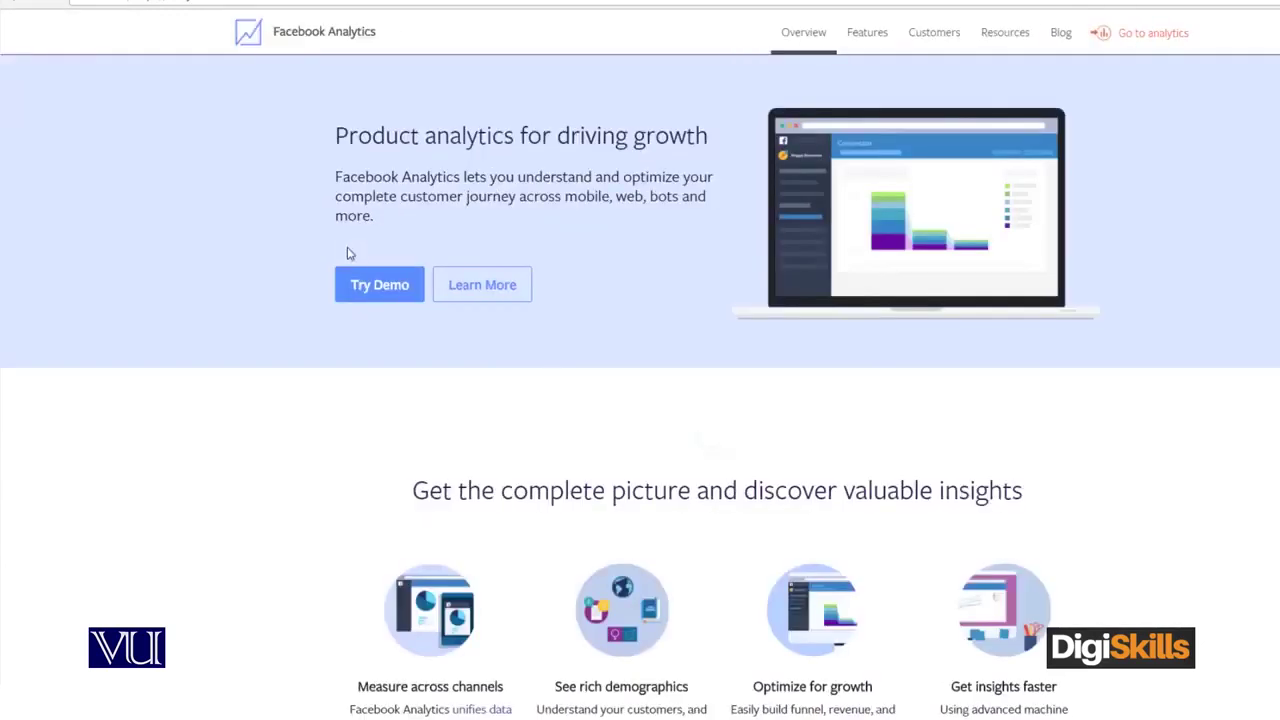
# Step: Go to Facebook Analytics and log in with the account password, correcting a mistyped entry
pyautogui.click(1140, 43)
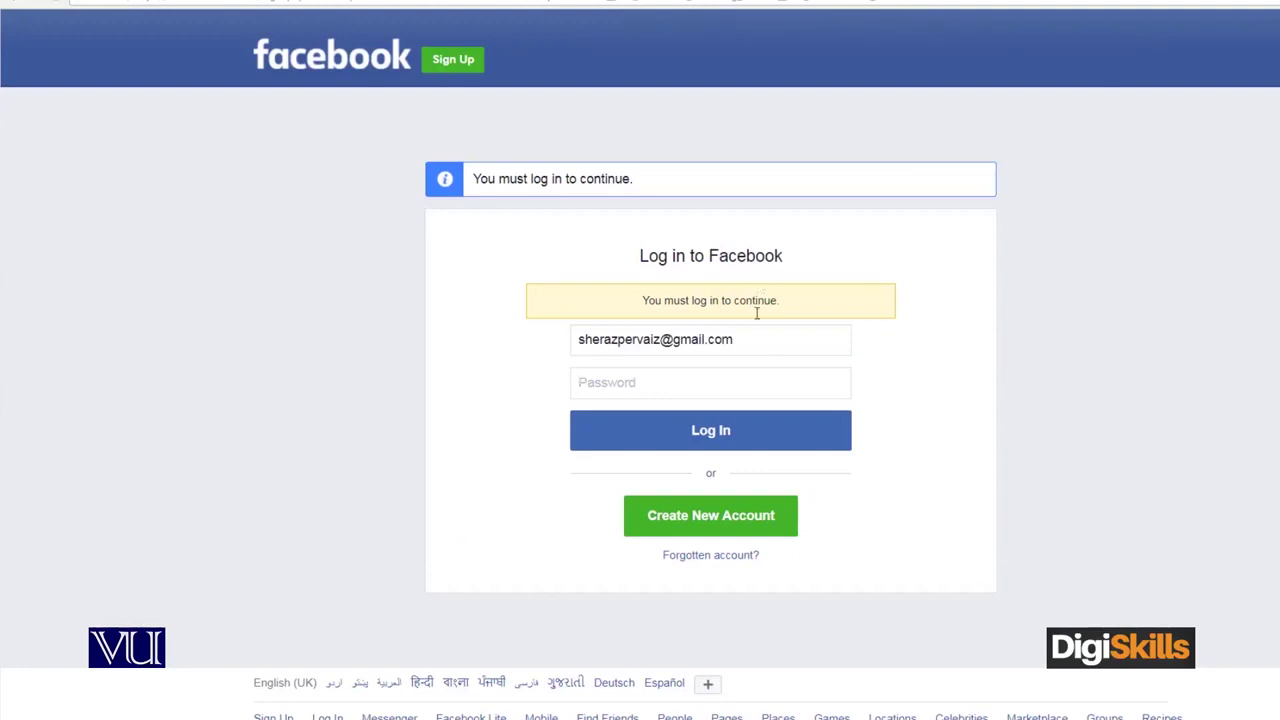
pyautogui.click(766, 446)
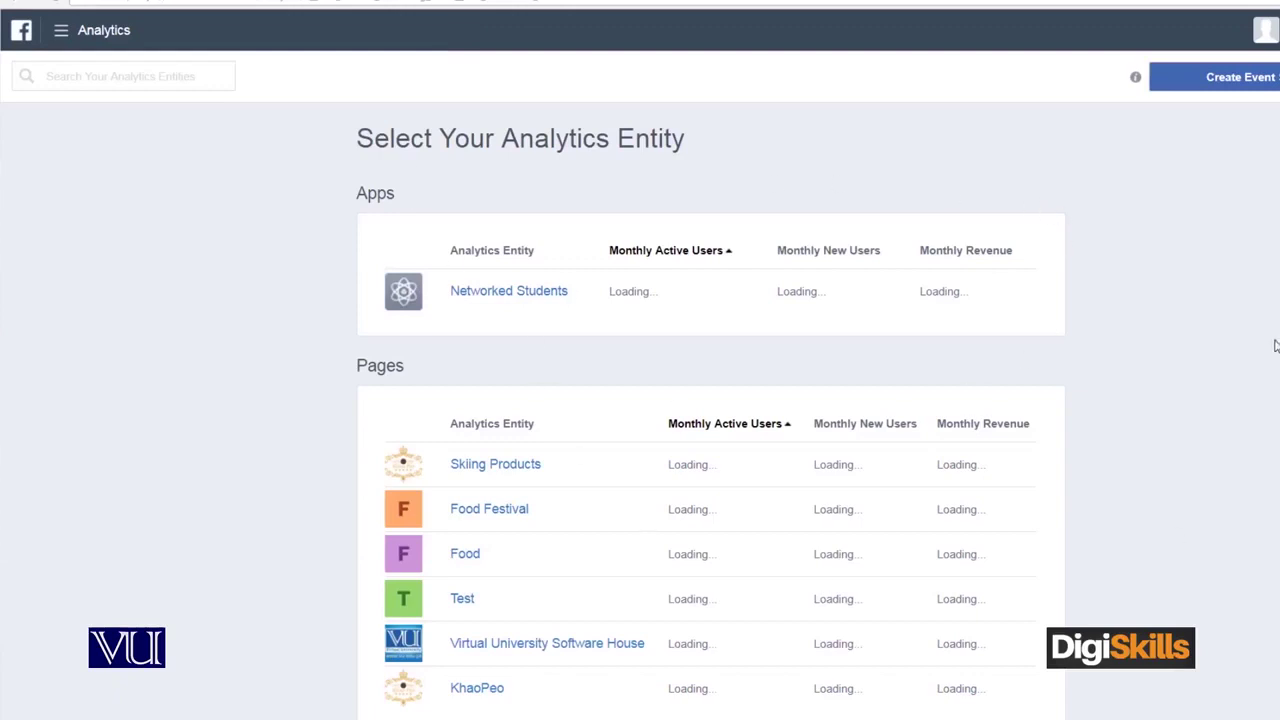
# Step: Open the Skiing Products overview, dismiss the tour, and review Active Users, Age and Gender, Country, Post Shares
pyautogui.click(518, 468)
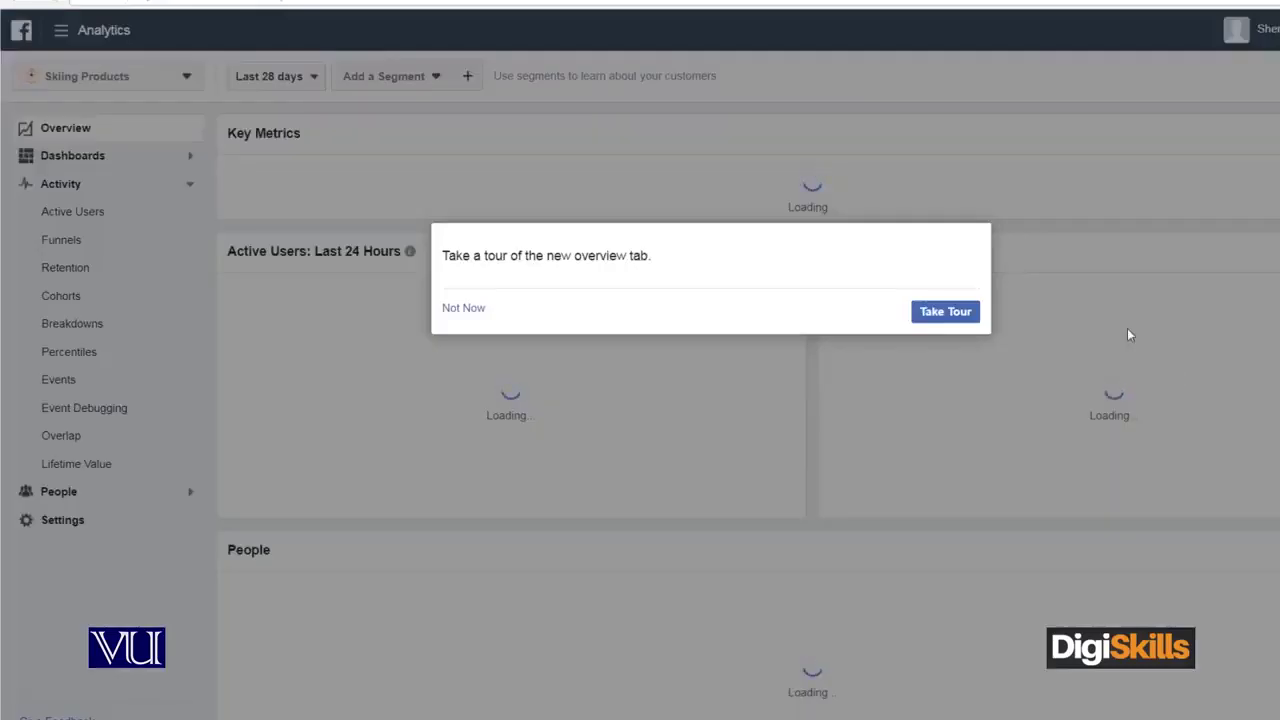
pyautogui.click(934, 316)
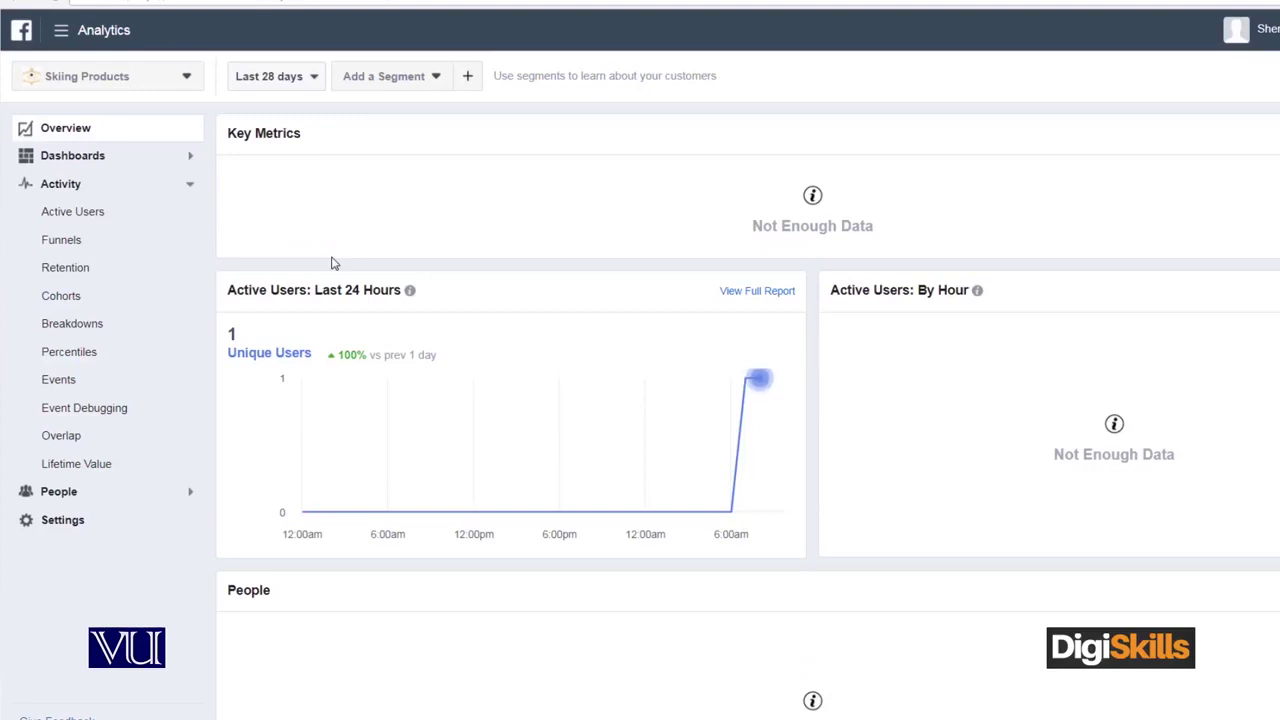
pyautogui.scroll(-2, 917, 323)
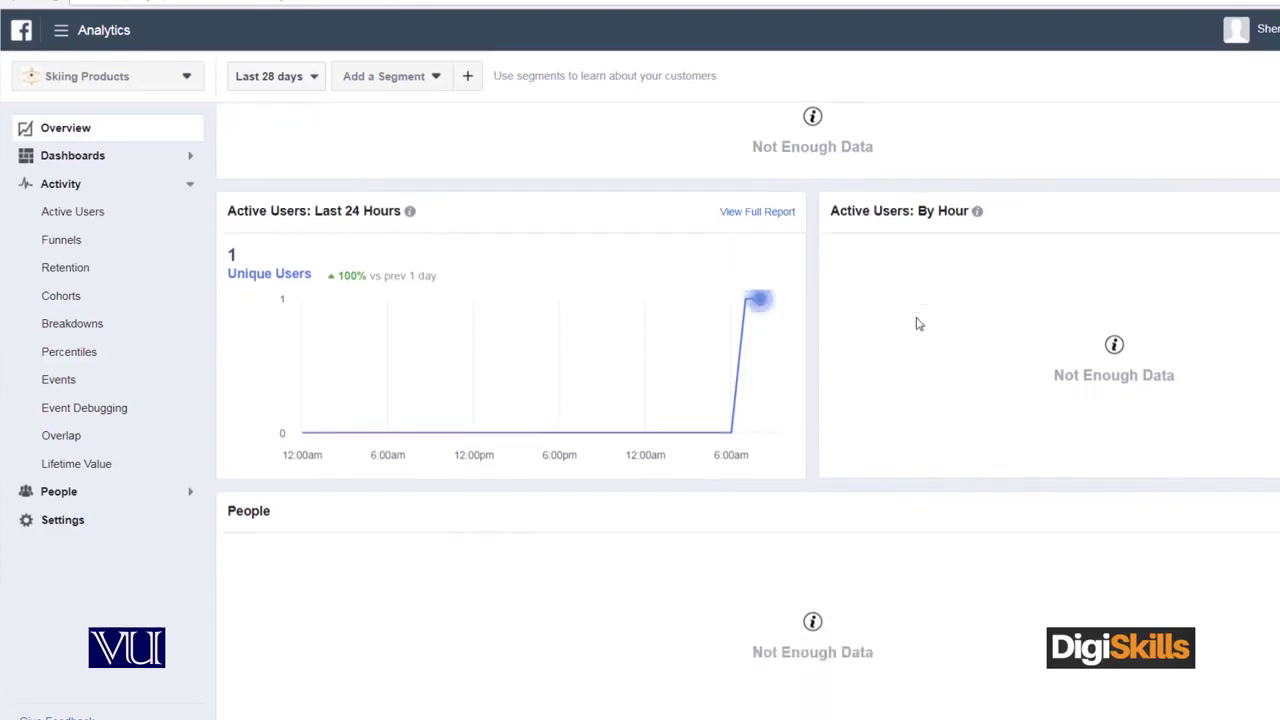
pyautogui.scroll(1, 770, 287)
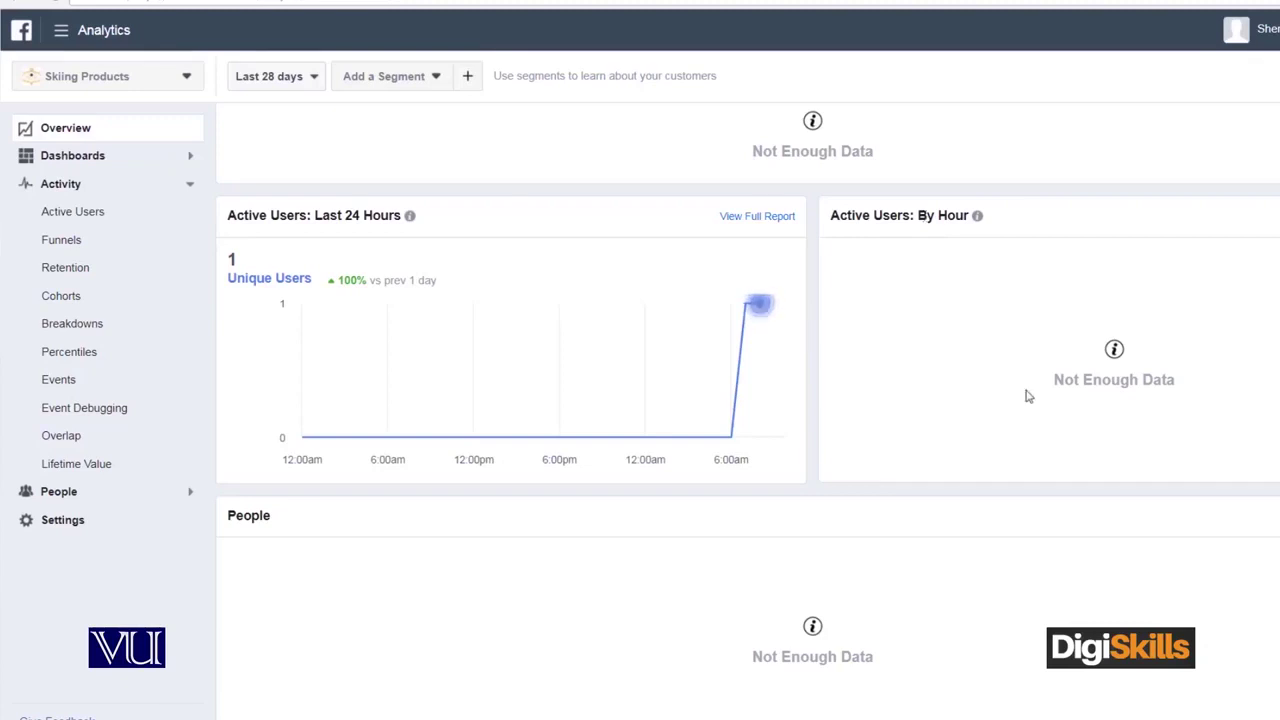
pyautogui.scroll(-3, 1027, 397)
pyautogui.scroll(-2, 1027, 397)
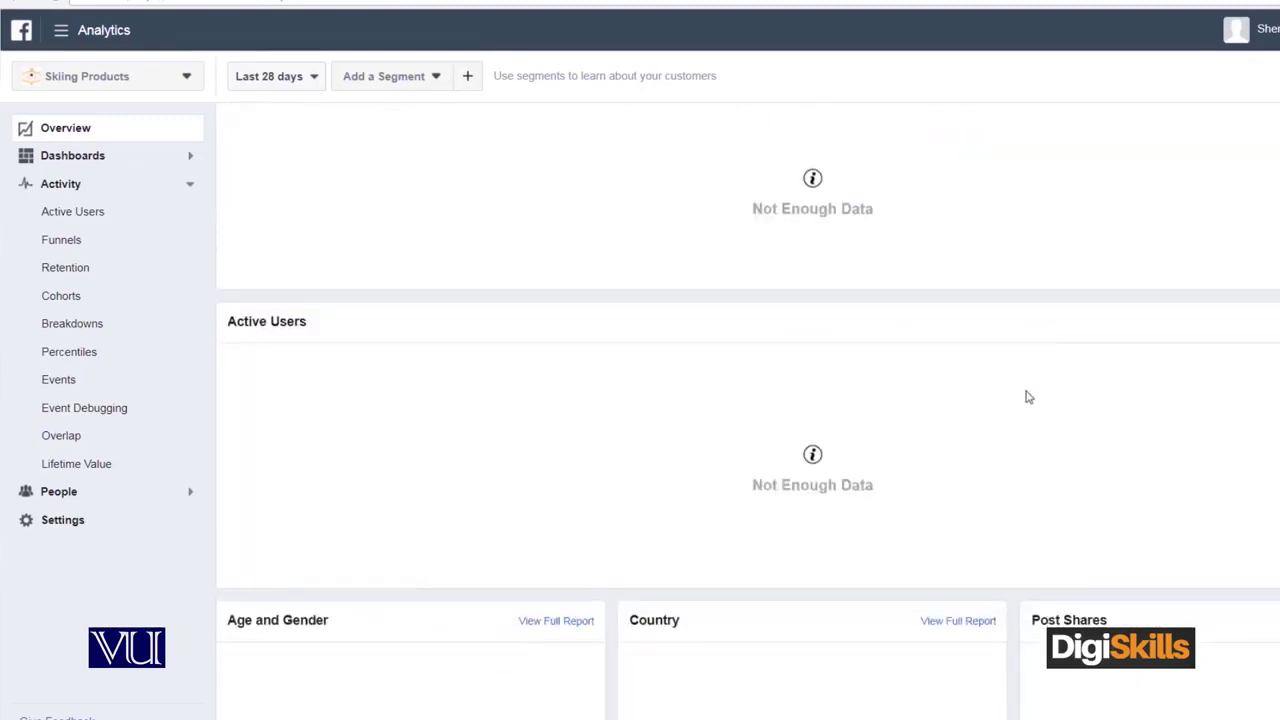
pyautogui.scroll(-2, 1027, 397)
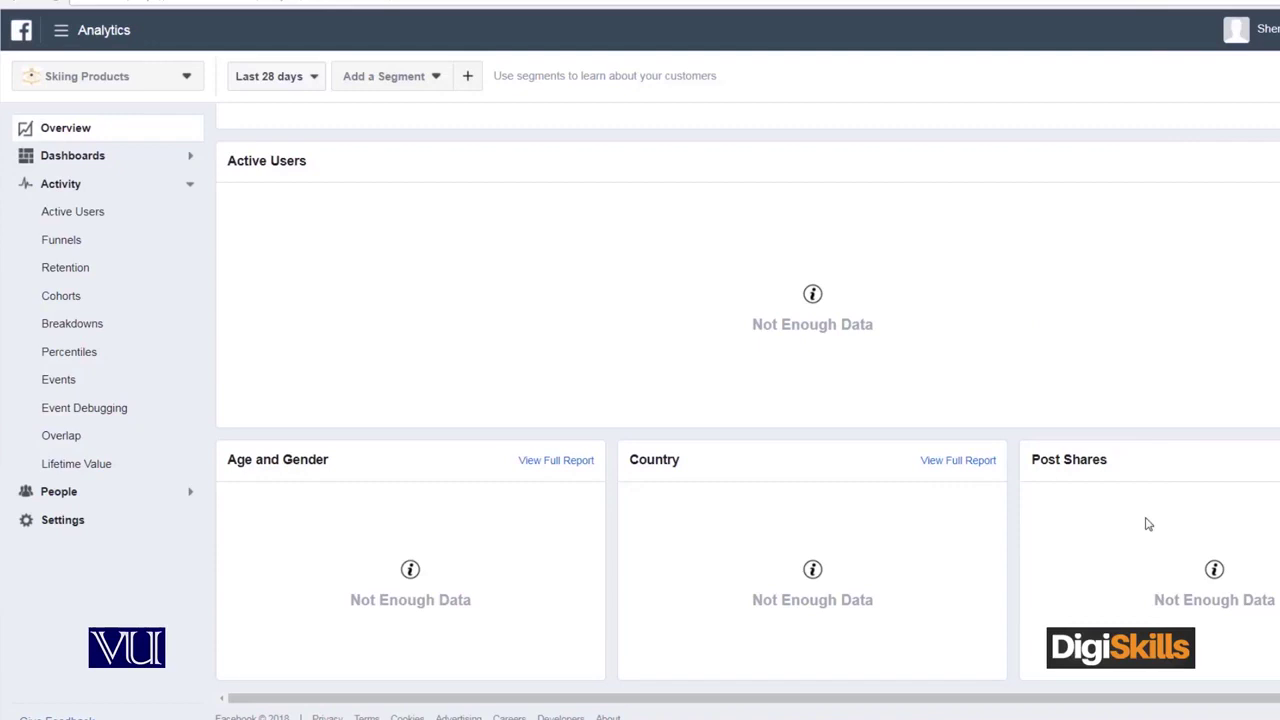